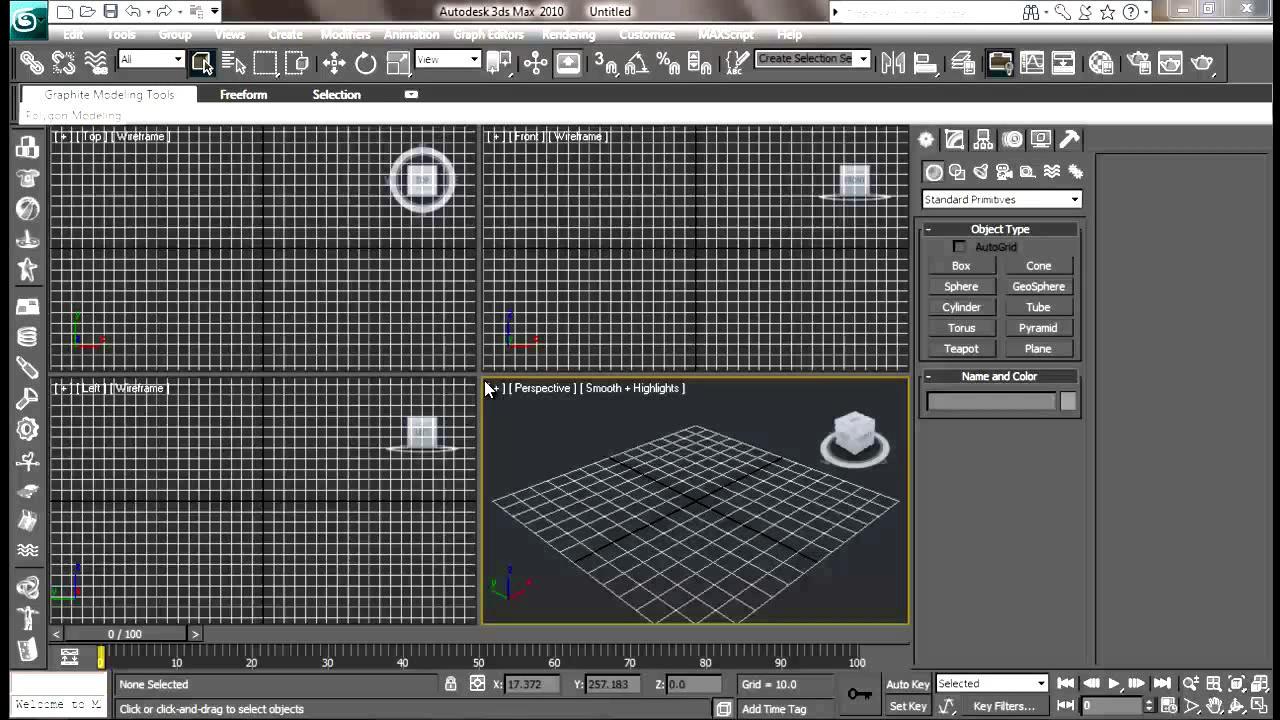
Drag the viewport divider intersection up-left so the Perspective view grows slightly
{"action": "left_click_drag", "start_coordinate": [476, 372], "coordinate": [469, 368]}
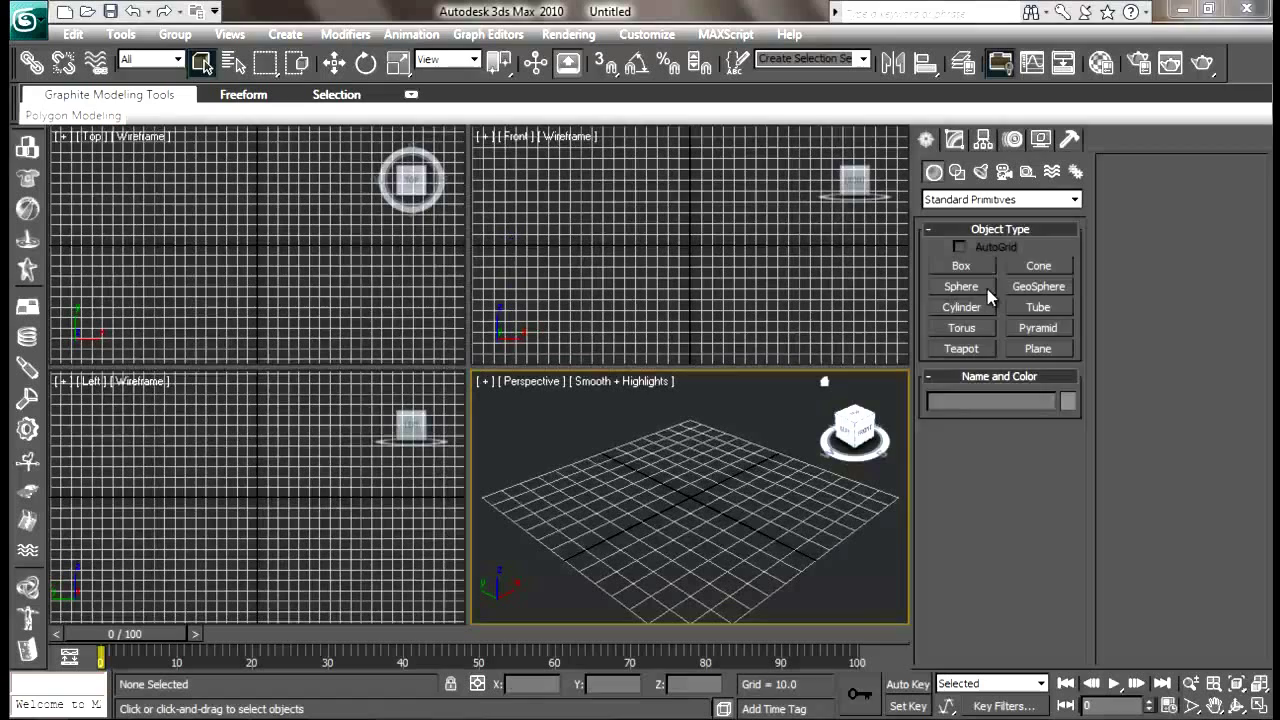
Create a trial sphere at the scene centre and turn on Edged Faces with F4
{"action": "left_click", "coordinate": [988, 287]}
{"action": "left_click_drag", "start_coordinate": [691, 502], "coordinate": [737, 560]}
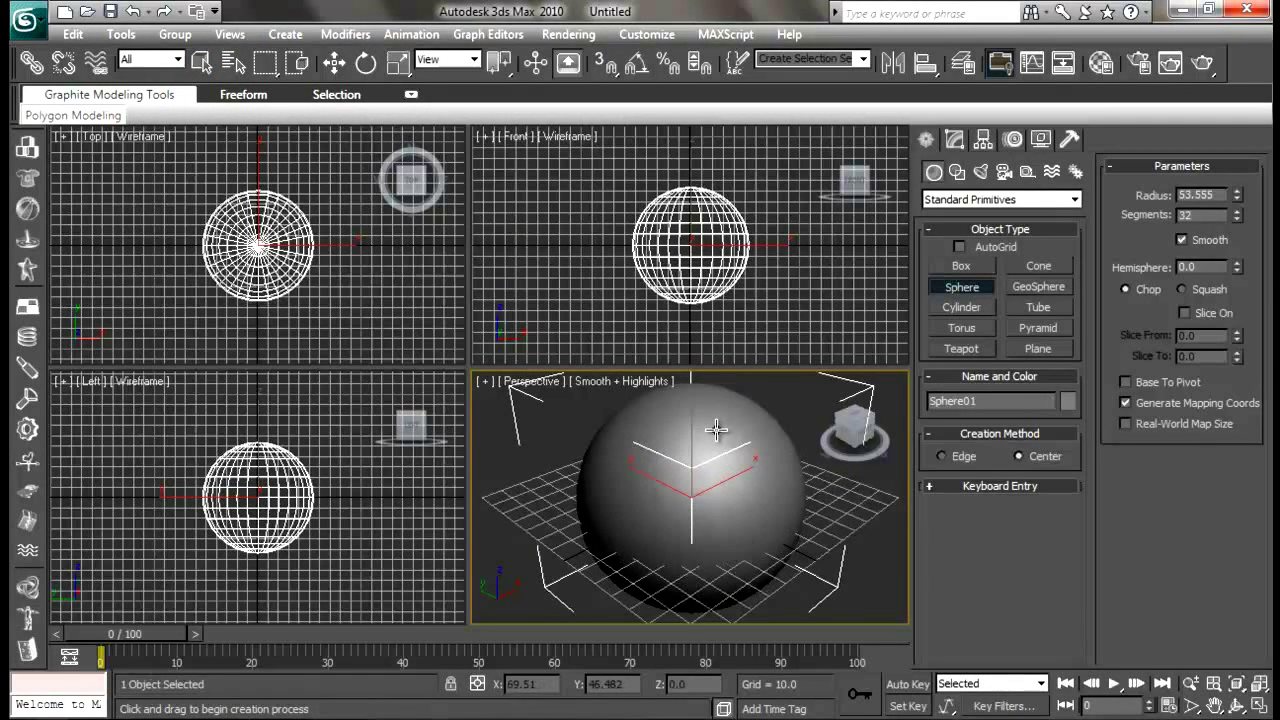
{"action": "middle_click_drag", "start_coordinate": [724, 439], "coordinate": [687, 477], "text": "alt"}
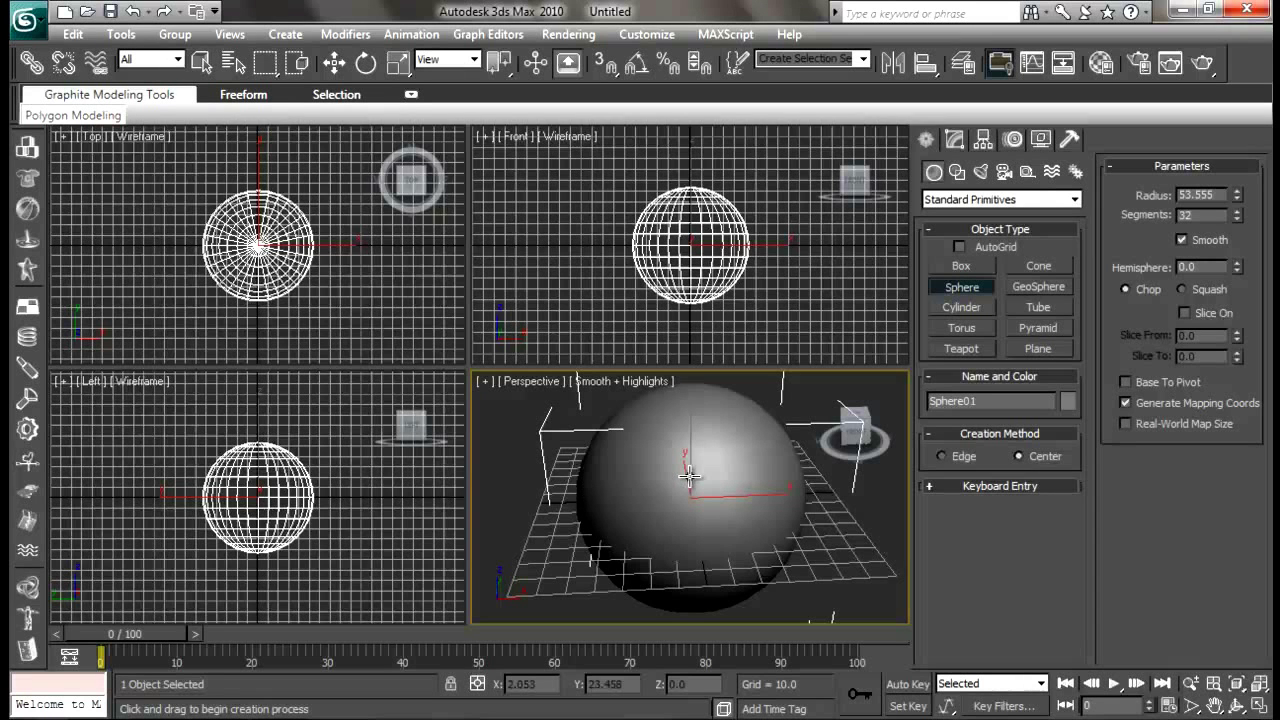
{"action": "key", "text": "F4"}
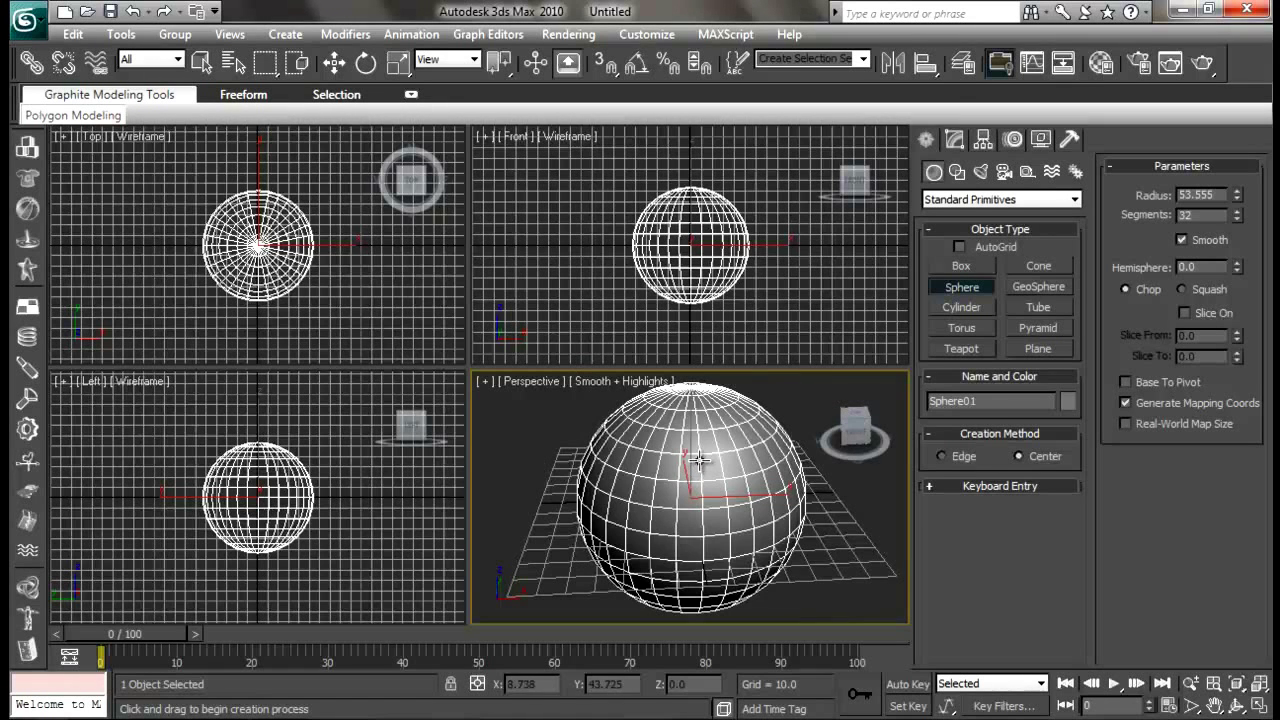
{"action": "middle_click_drag", "start_coordinate": [691, 478], "coordinate": [692, 393], "text": "alt"}
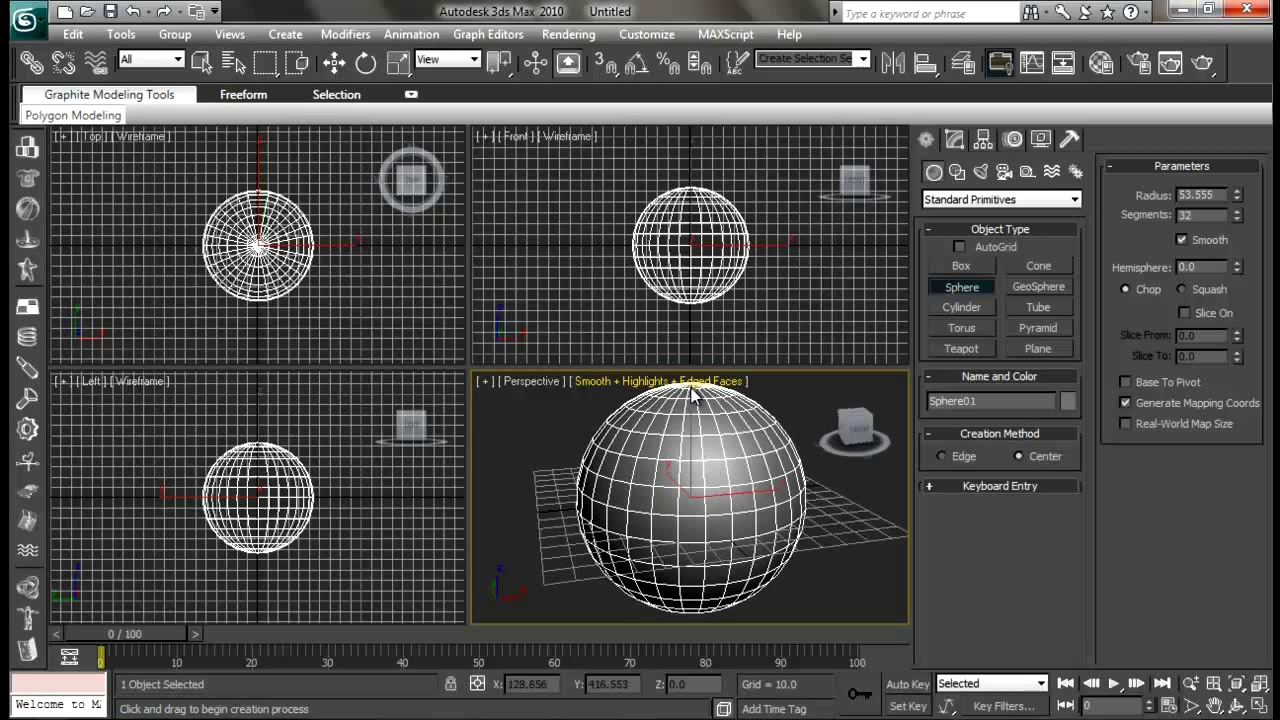
{"action": "middle_click_drag", "start_coordinate": [760, 478], "coordinate": [734, 500], "text": "alt"}
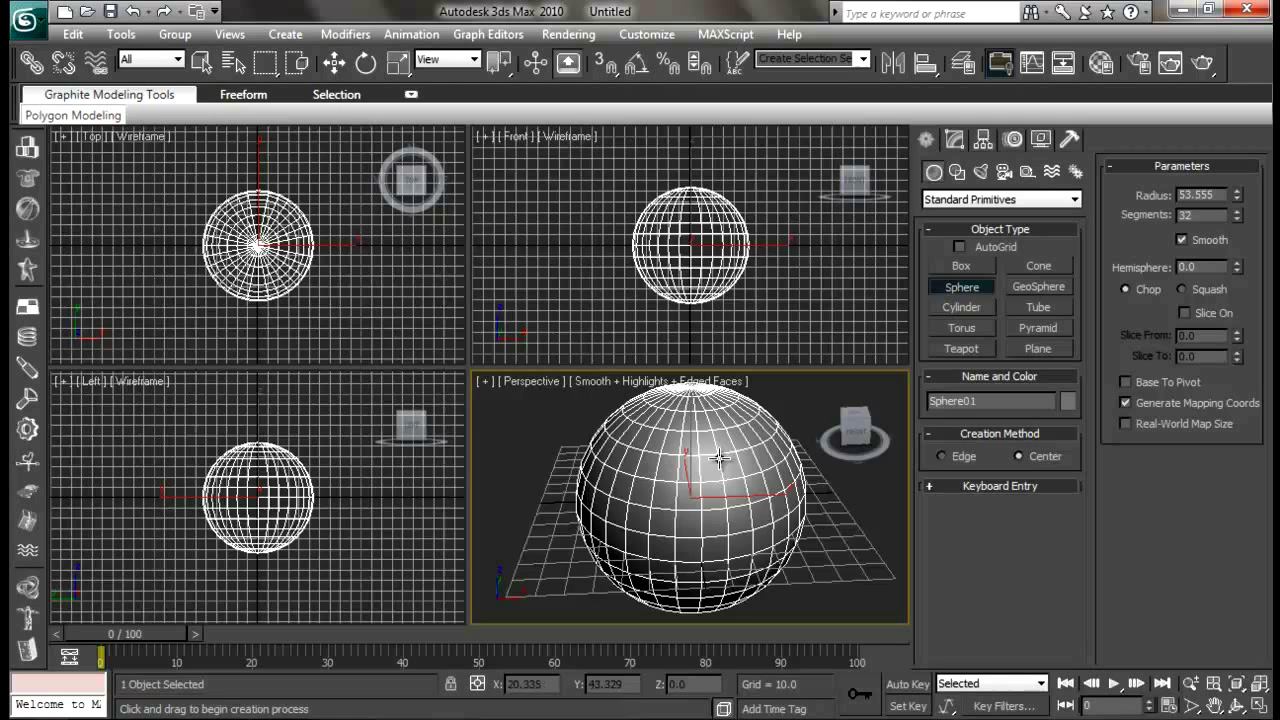
{"action": "middle_click_drag", "start_coordinate": [678, 488], "coordinate": [698, 446], "text": "alt"}
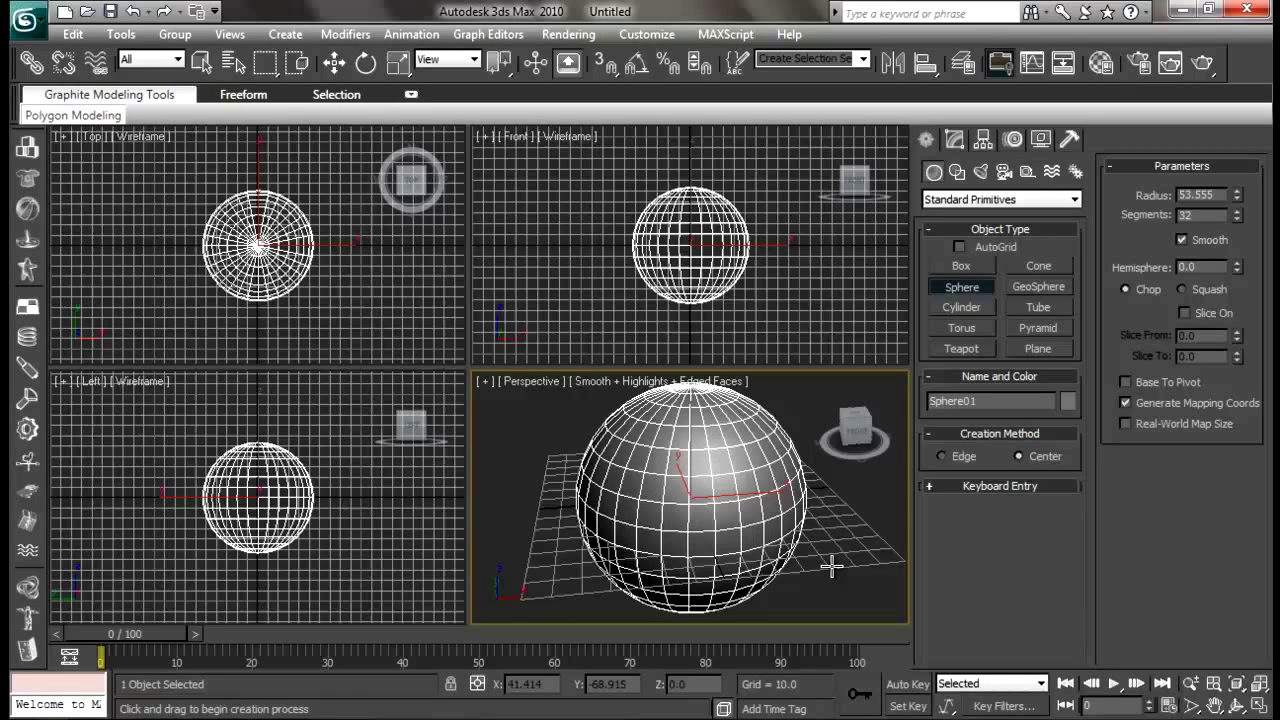
Exit sphere creation, then select the trial sphere and delete it
{"action": "left_click", "coordinate": [704, 438]}
{"action": "right_click", "coordinate": [704, 438]}
{"action": "left_click", "coordinate": [560, 470]}
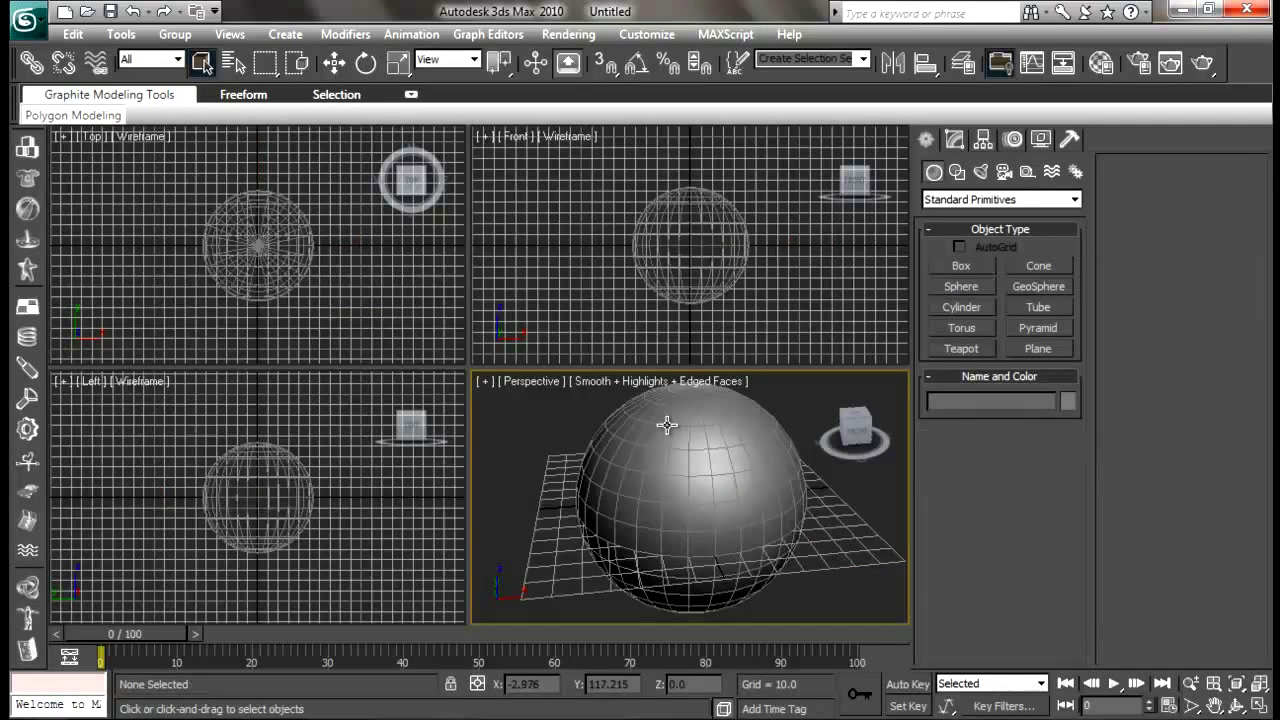
{"action": "middle_click_drag", "start_coordinate": [677, 481], "coordinate": [745, 510], "text": "alt"}
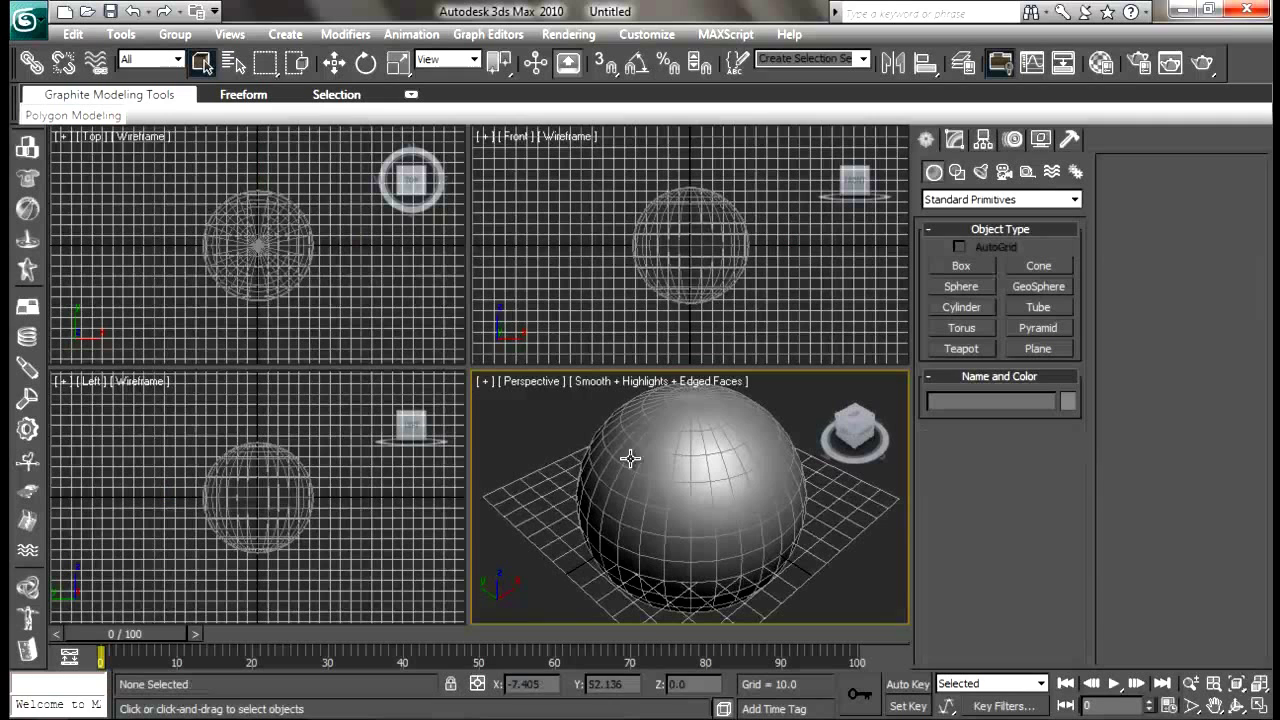
{"action": "left_click", "coordinate": [695, 452]}
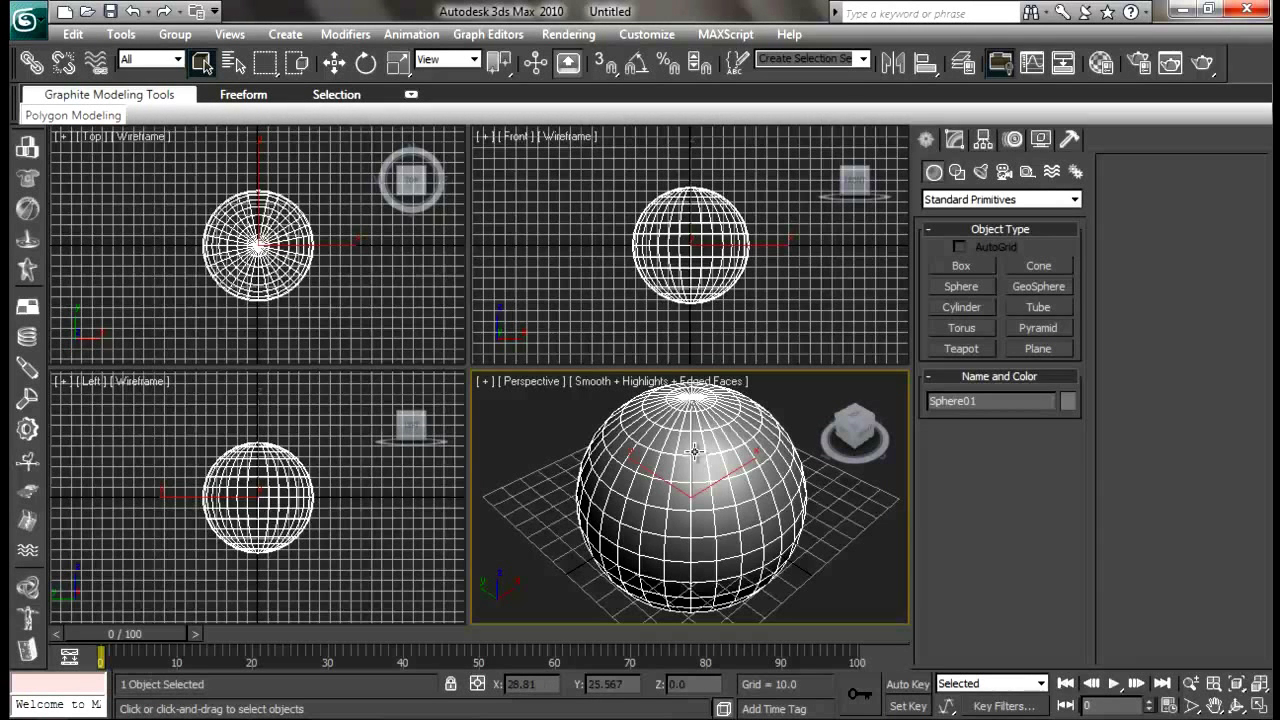
{"action": "key", "text": "Delete"}
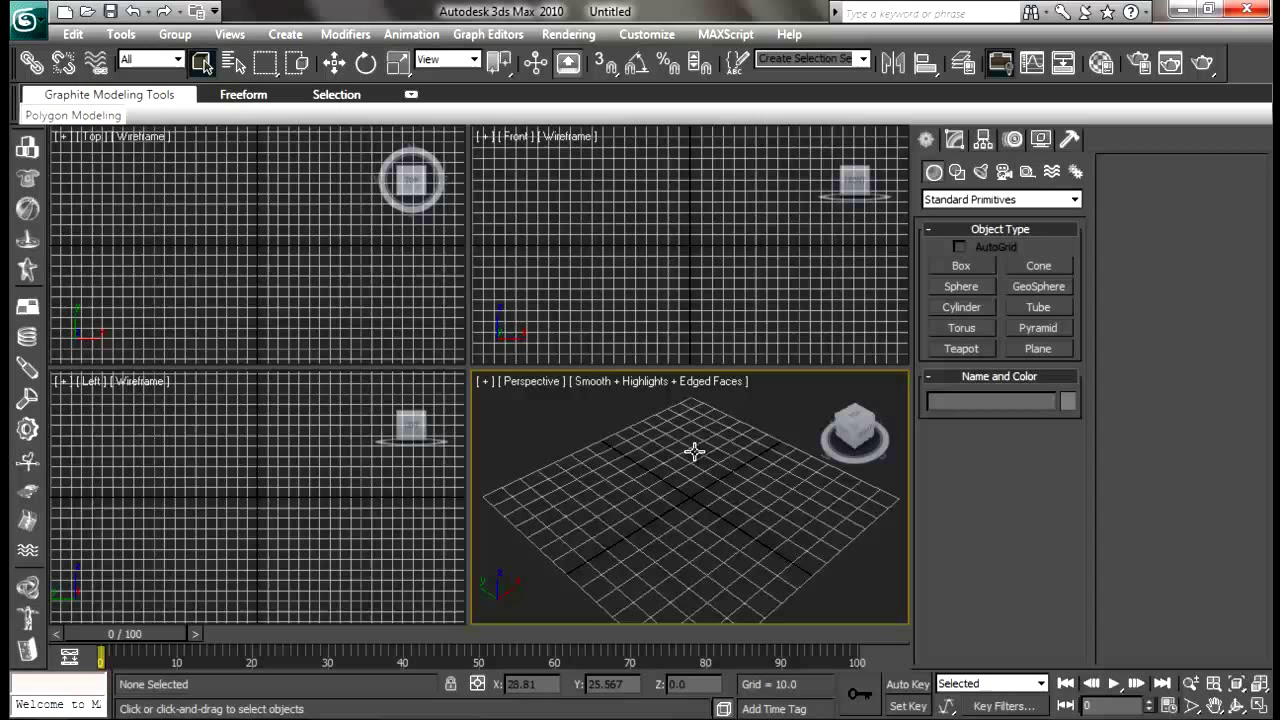
Create a tetrahedron Hedra from Extended Primitives at the scene centre, radius 55.673
{"action": "left_click", "coordinate": [990, 203]}
{"action": "left_click", "coordinate": [951, 230]}
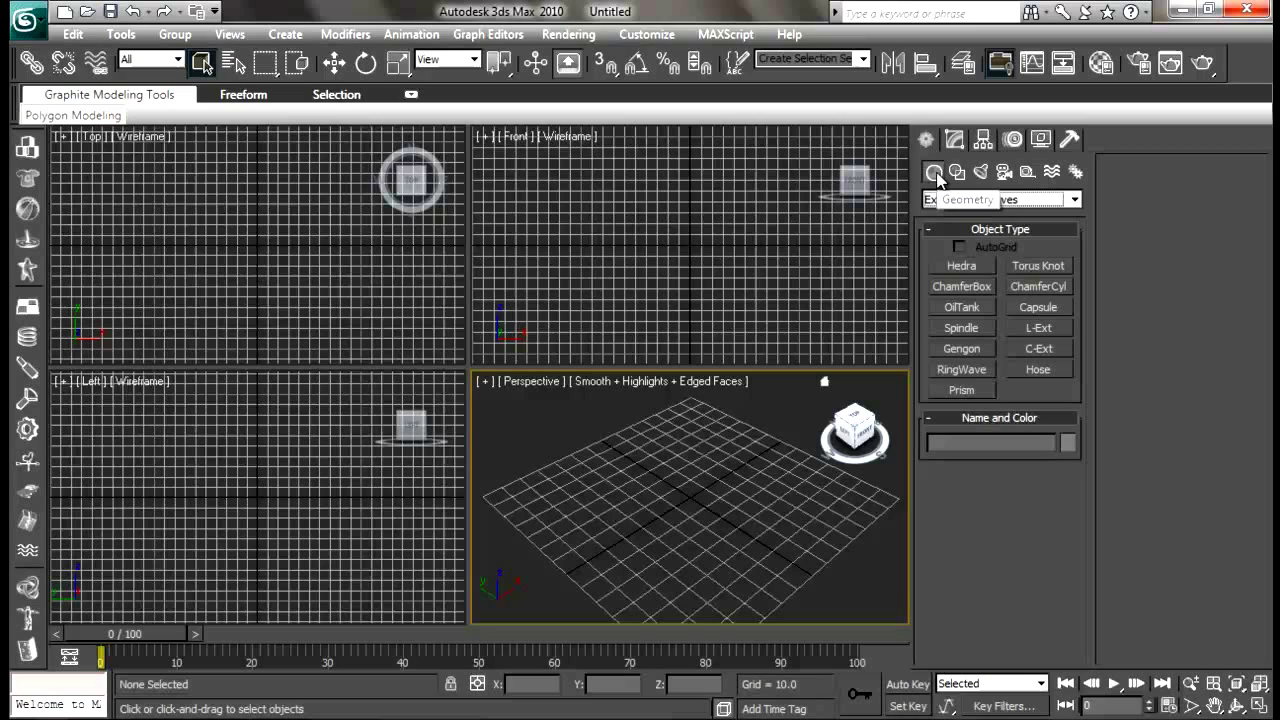
{"action": "left_click", "coordinate": [963, 266]}
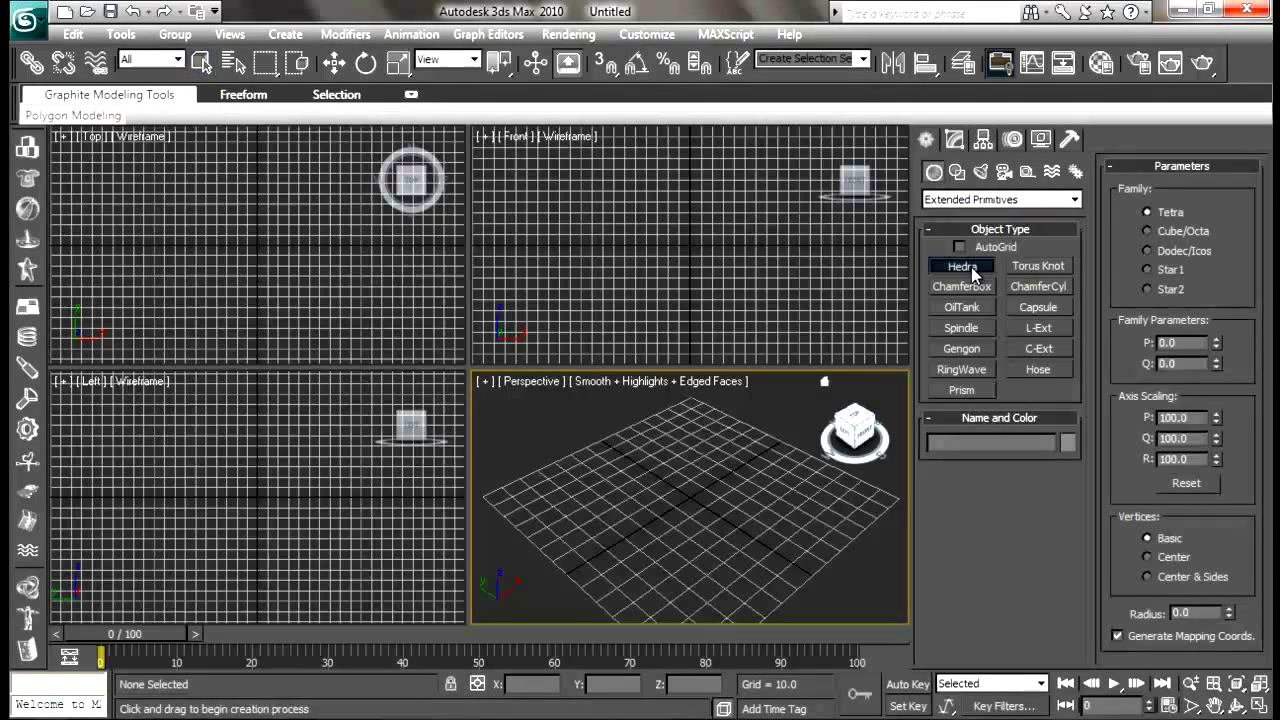
{"action": "left_click_drag", "start_coordinate": [692, 489], "coordinate": [771, 566]}
{"action": "middle_click_drag", "start_coordinate": [771, 566], "coordinate": [700, 491], "text": "alt"}
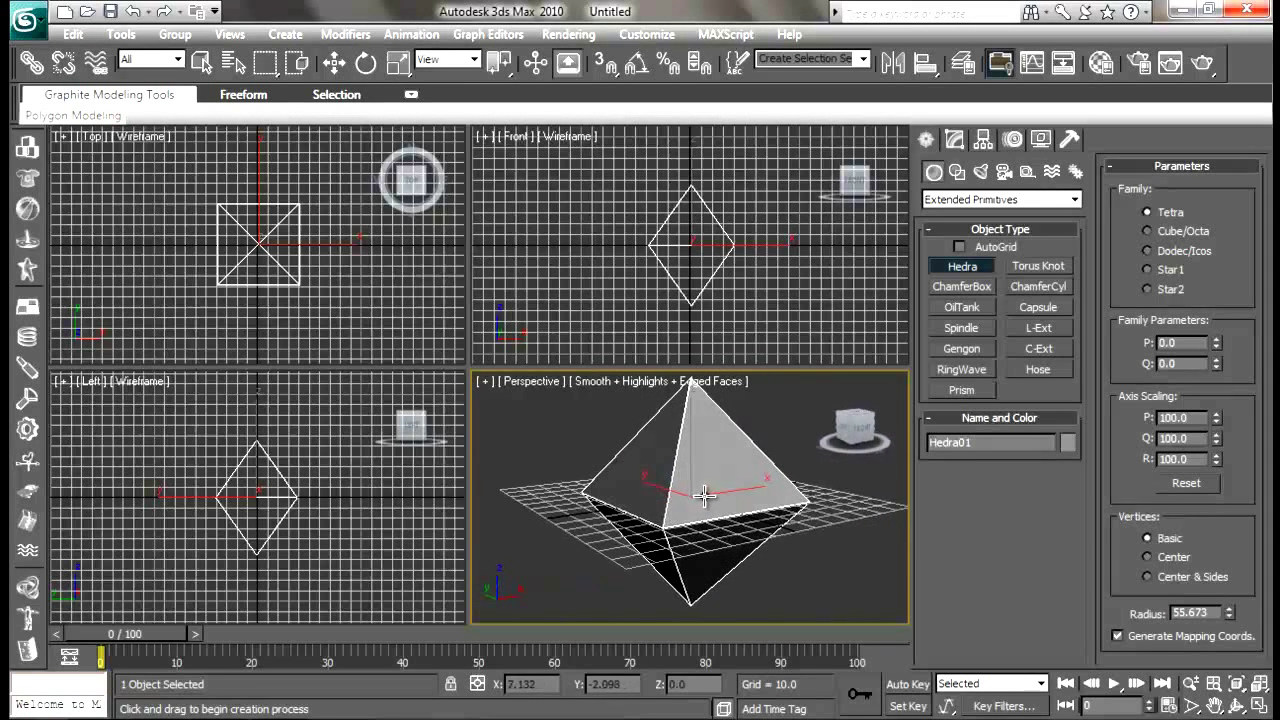
{"action": "right_click", "coordinate": [806, 541]}
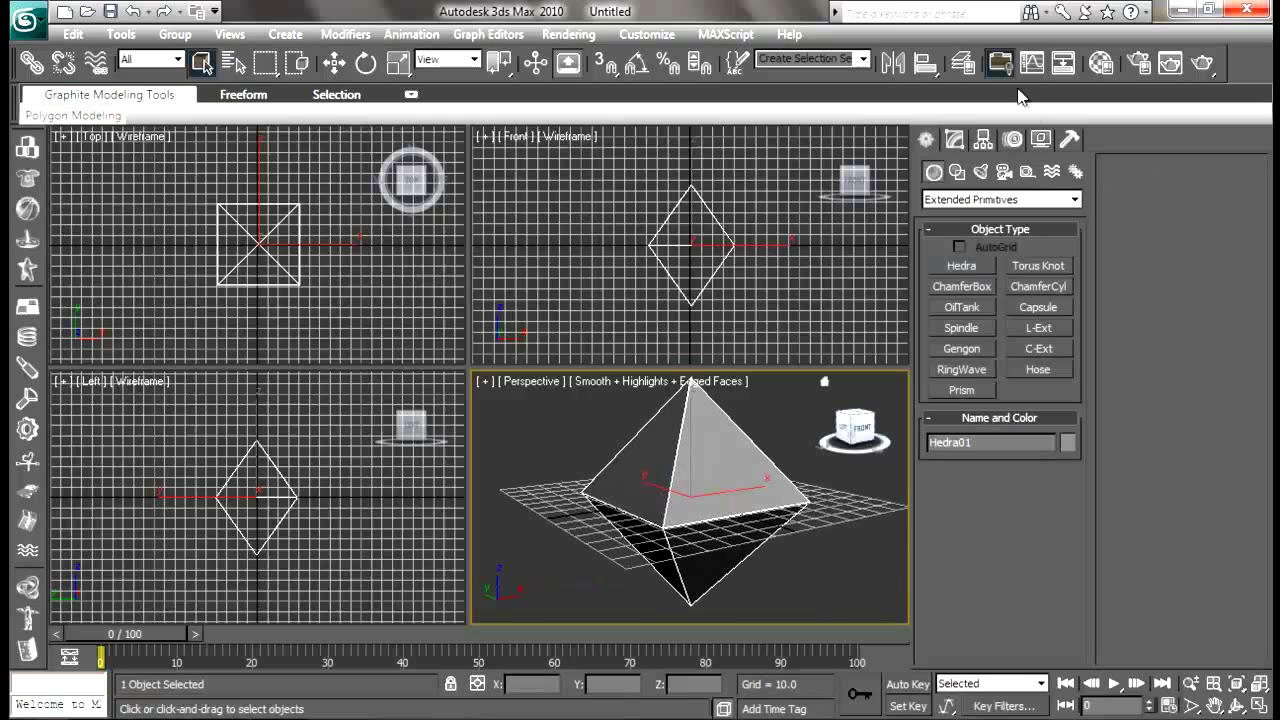
In the Hedra Parameters, try the Dodec/Icos family
{"action": "left_click", "coordinate": [956, 140]}
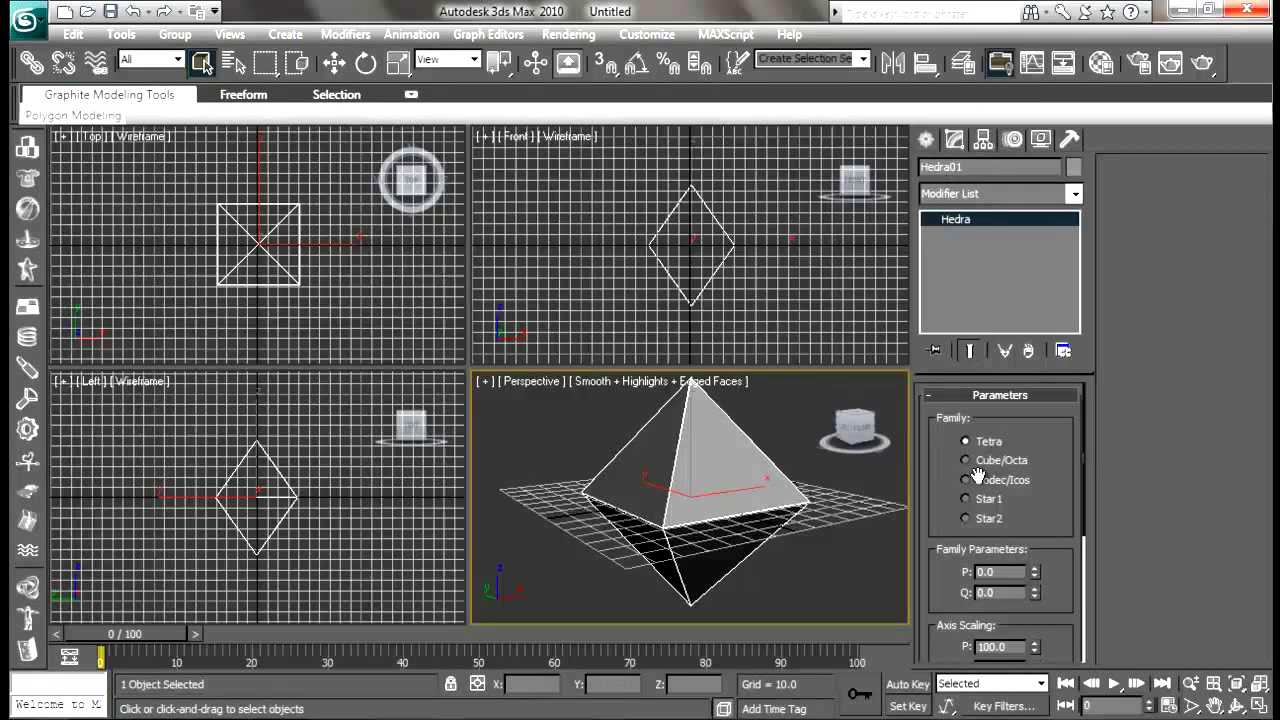
{"action": "scroll", "coordinate": [1036, 437], "scroll_direction": "down", "scroll_amount": 5}
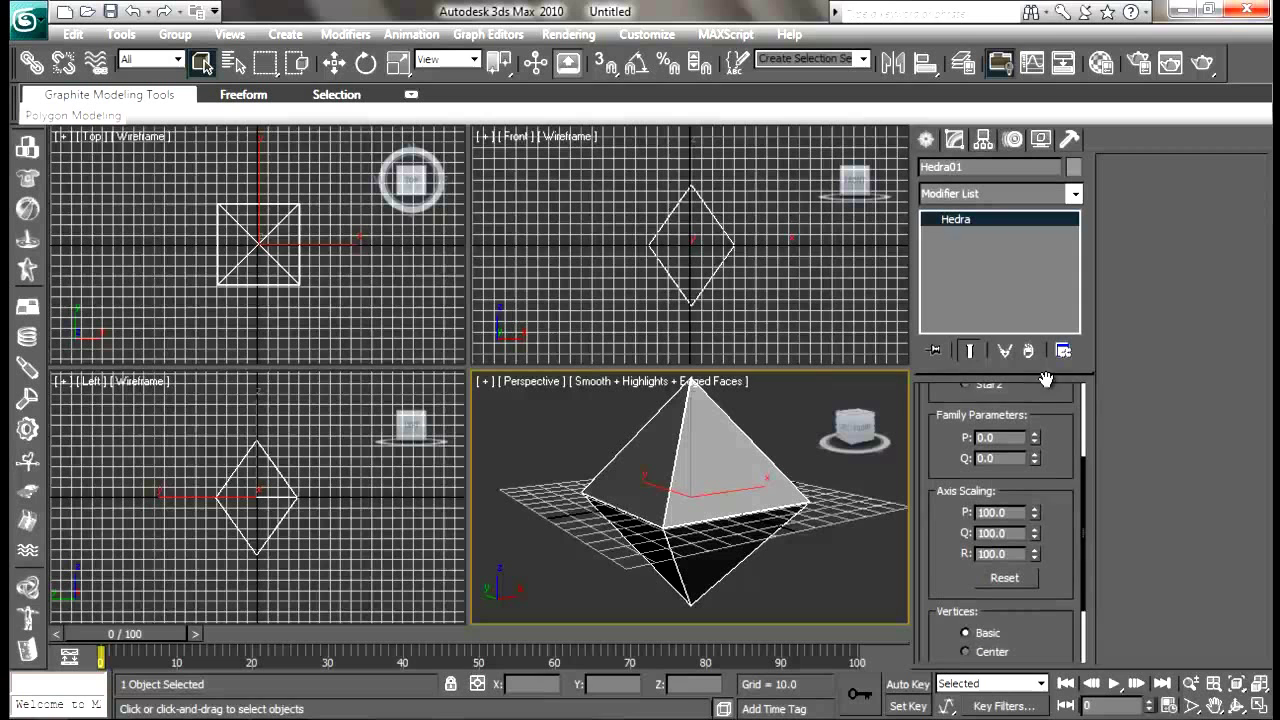
{"action": "scroll", "coordinate": [1047, 438], "scroll_direction": "up", "scroll_amount": 5}
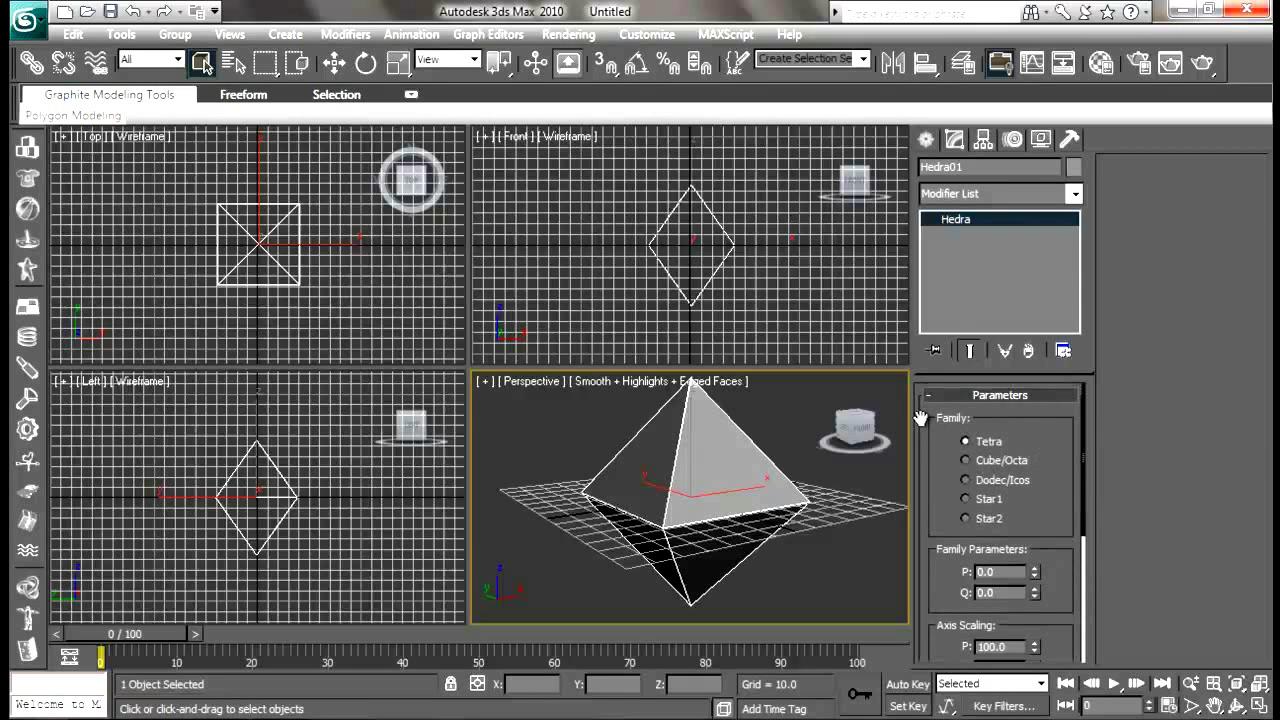
{"action": "left_click", "coordinate": [964, 480]}
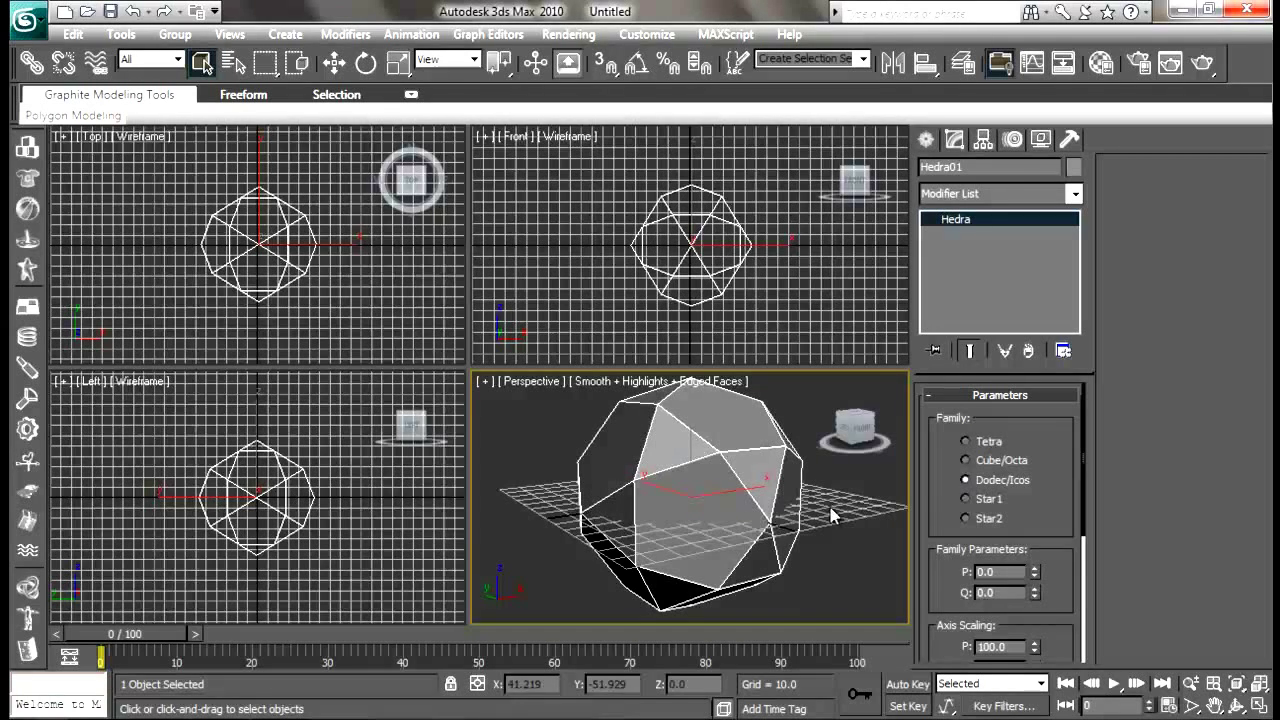
{"action": "middle_click_drag", "start_coordinate": [716, 450], "coordinate": [734, 484], "text": "alt"}
Switch back to Tetra and test P at 0.41, then reset P and set Q to 0.29
{"action": "left_click", "coordinate": [977, 446]}
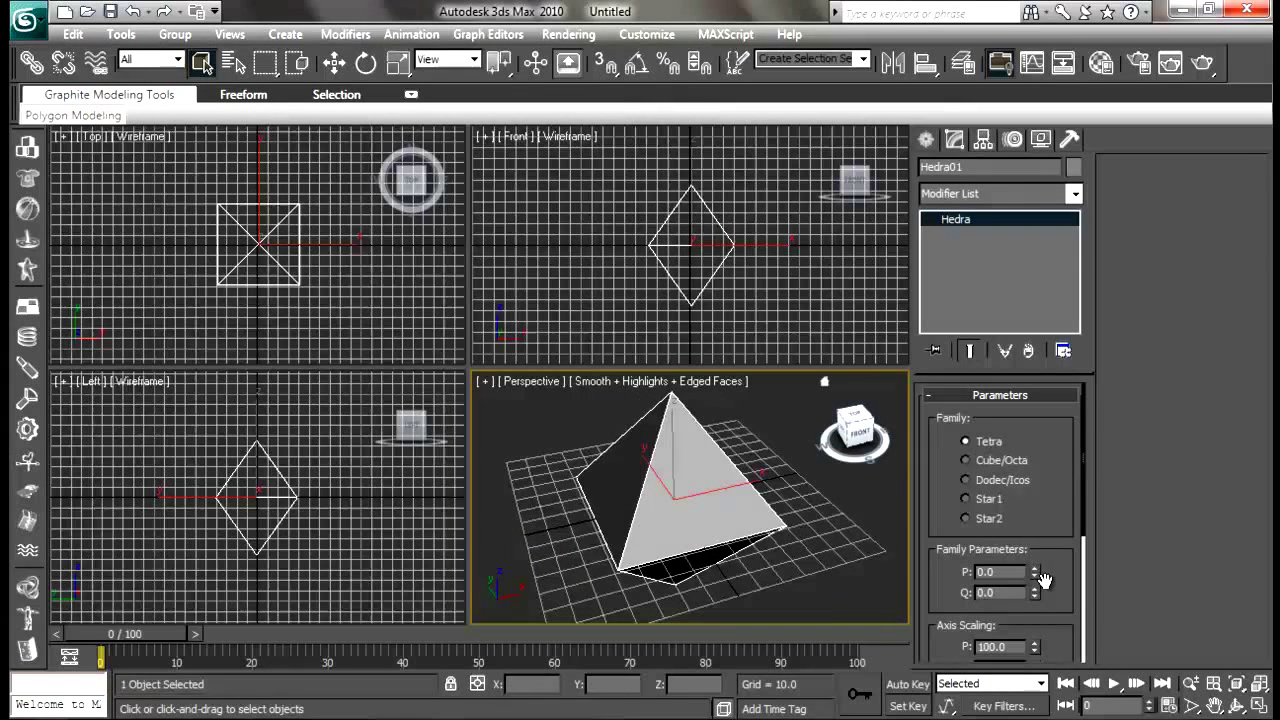
{"action": "left_click_drag", "start_coordinate": [1036, 575], "coordinate": [1036, 546]}
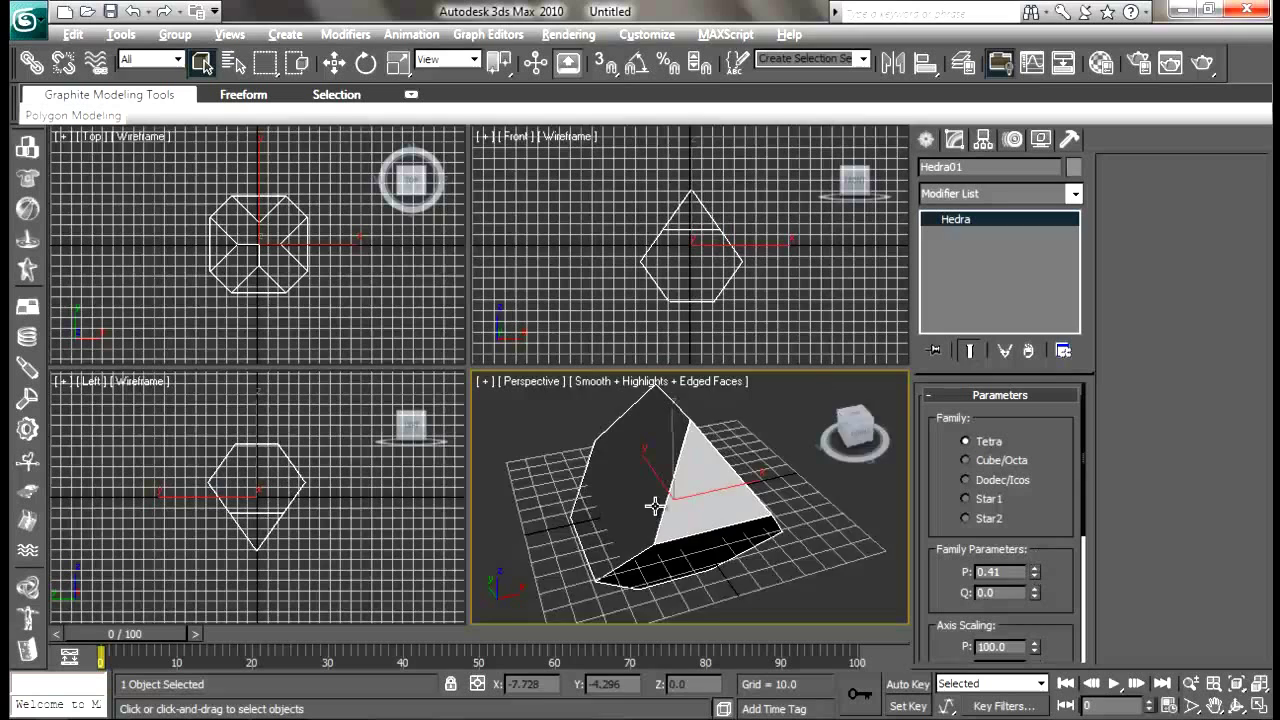
{"action": "middle_click_drag", "start_coordinate": [654, 500], "coordinate": [743, 462], "text": "alt"}
{"action": "right_click", "coordinate": [1036, 572]}
{"action": "left_click_drag", "start_coordinate": [1036, 595], "coordinate": [1036, 576]}
{"action": "middle_click_drag", "start_coordinate": [660, 520], "coordinate": [548, 478], "text": "alt"}
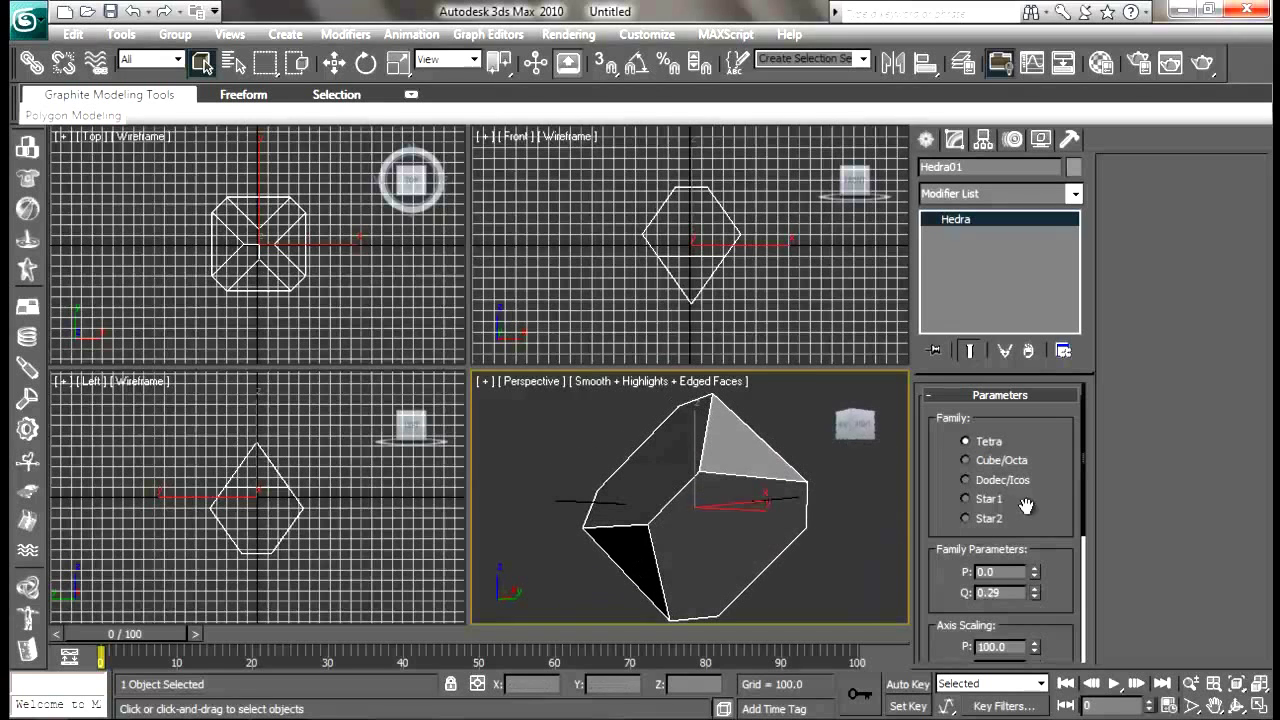
Try the Cube/Octa family, then settle on Star1 with P 1.0
{"action": "left_click", "coordinate": [966, 460]}
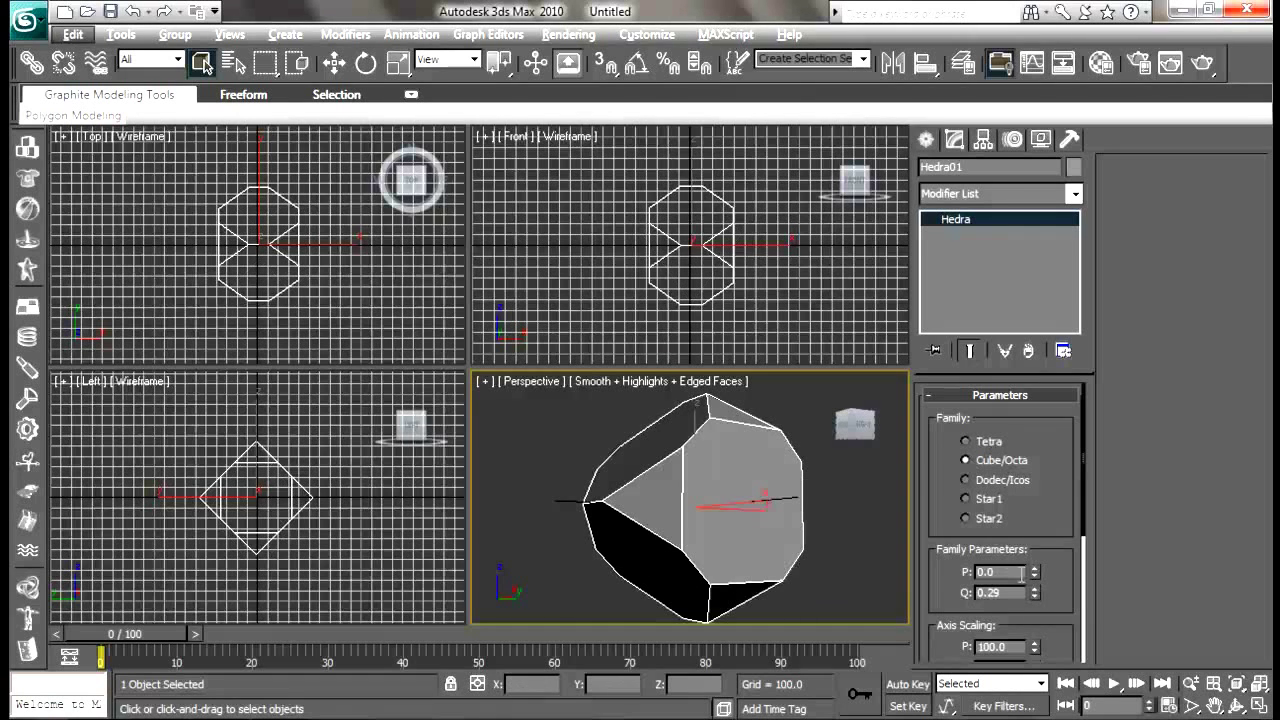
{"action": "left_click_drag", "start_coordinate": [1036, 572], "coordinate": [1037, 516]}
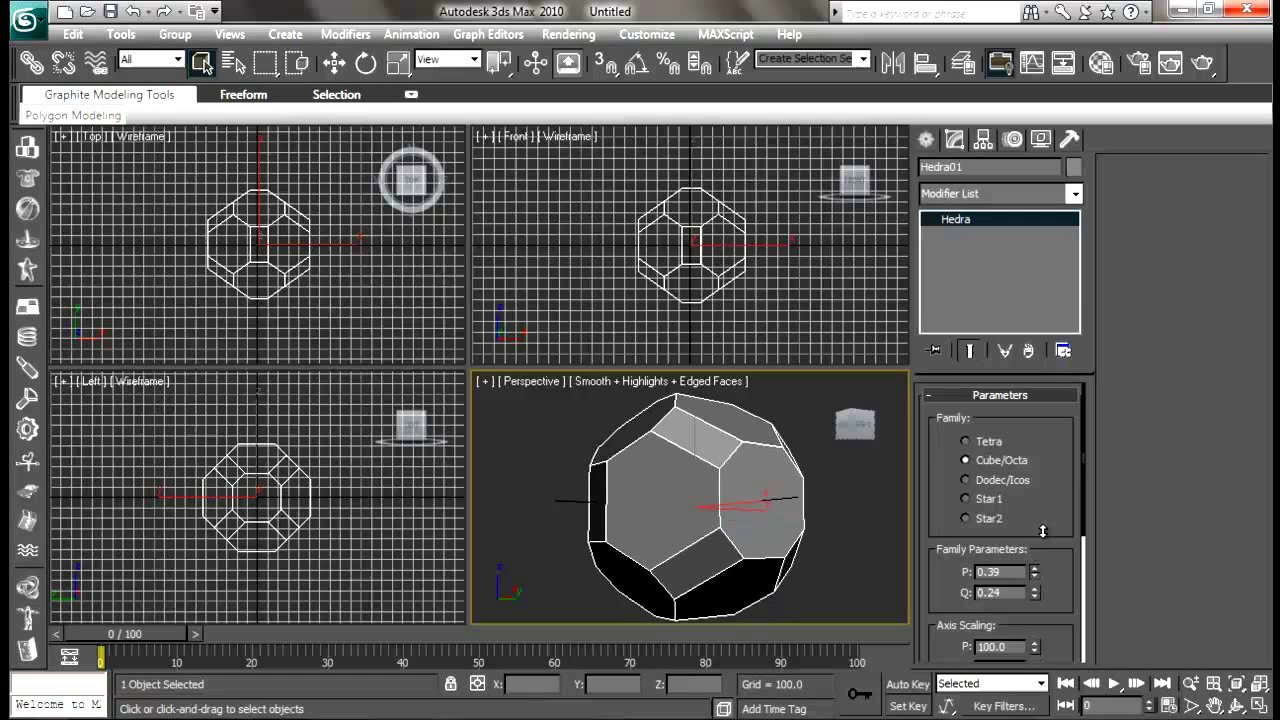
{"action": "left_click", "coordinate": [990, 502]}
{"action": "left_click_drag", "start_coordinate": [1027, 572], "coordinate": [1027, 491]}
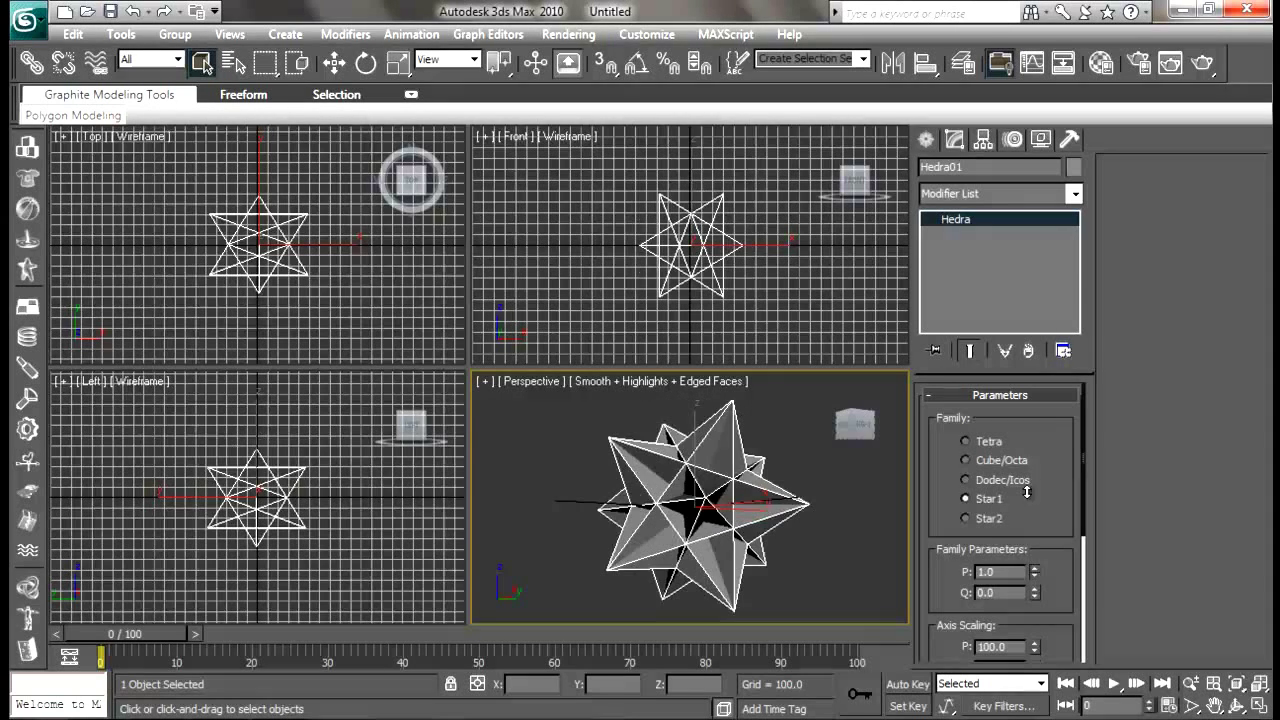
{"action": "middle_click_drag", "start_coordinate": [700, 560], "coordinate": [750, 480], "text": "alt"}
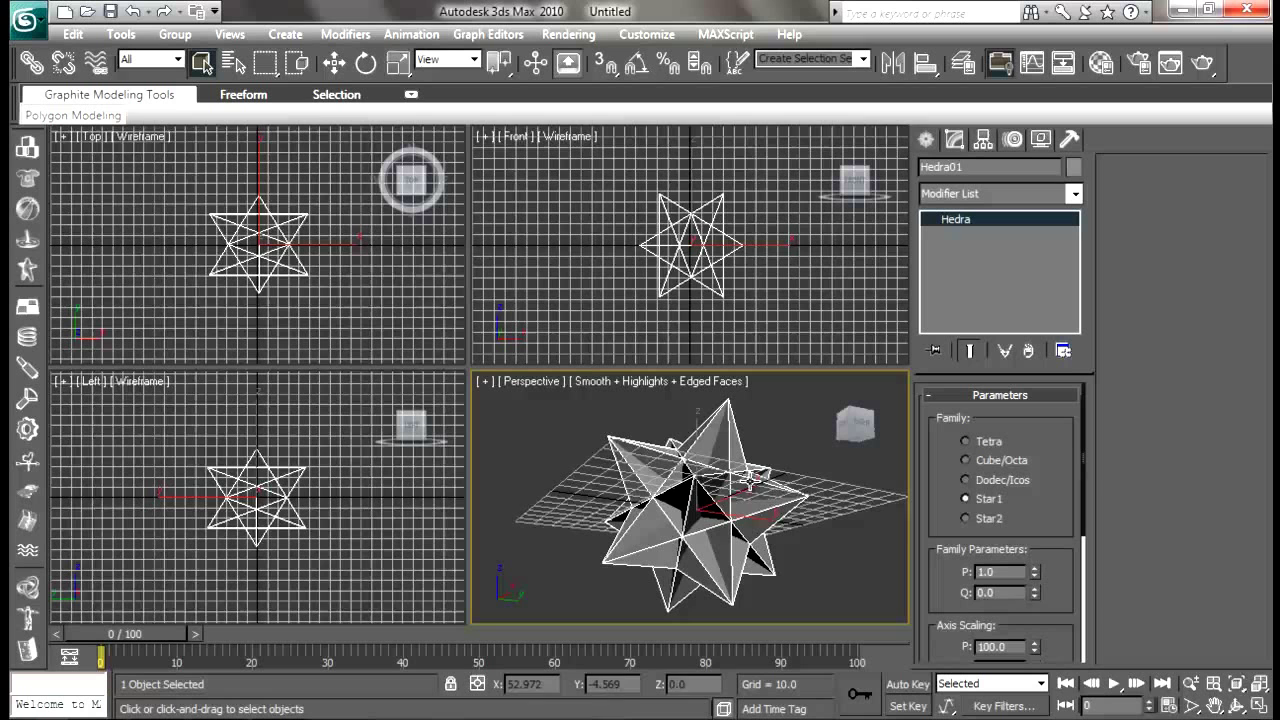
Switch the Hedra to the Dodec/Icos family and set P to 0.39
{"action": "left_click", "coordinate": [1005, 481]}
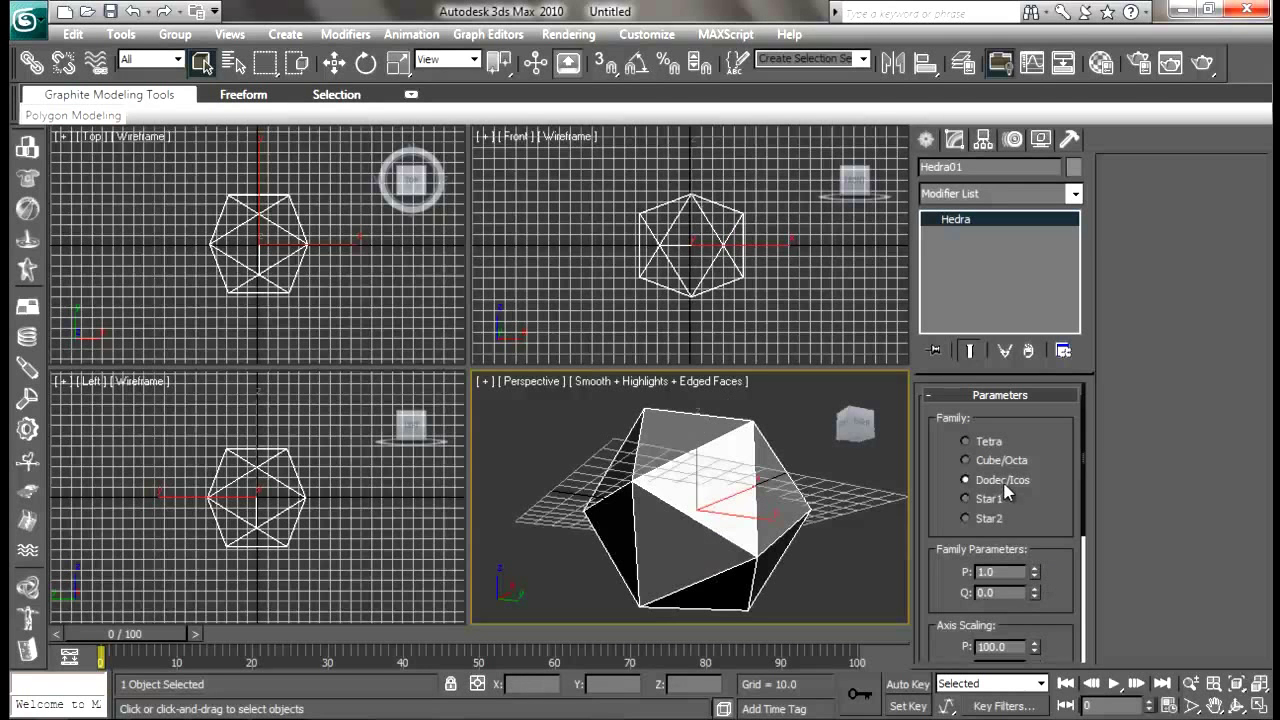
{"action": "middle_click_drag", "start_coordinate": [877, 517], "coordinate": [783, 526], "text": "alt"}
{"action": "left_click_drag", "start_coordinate": [1062, 552], "coordinate": [1051, 514]}
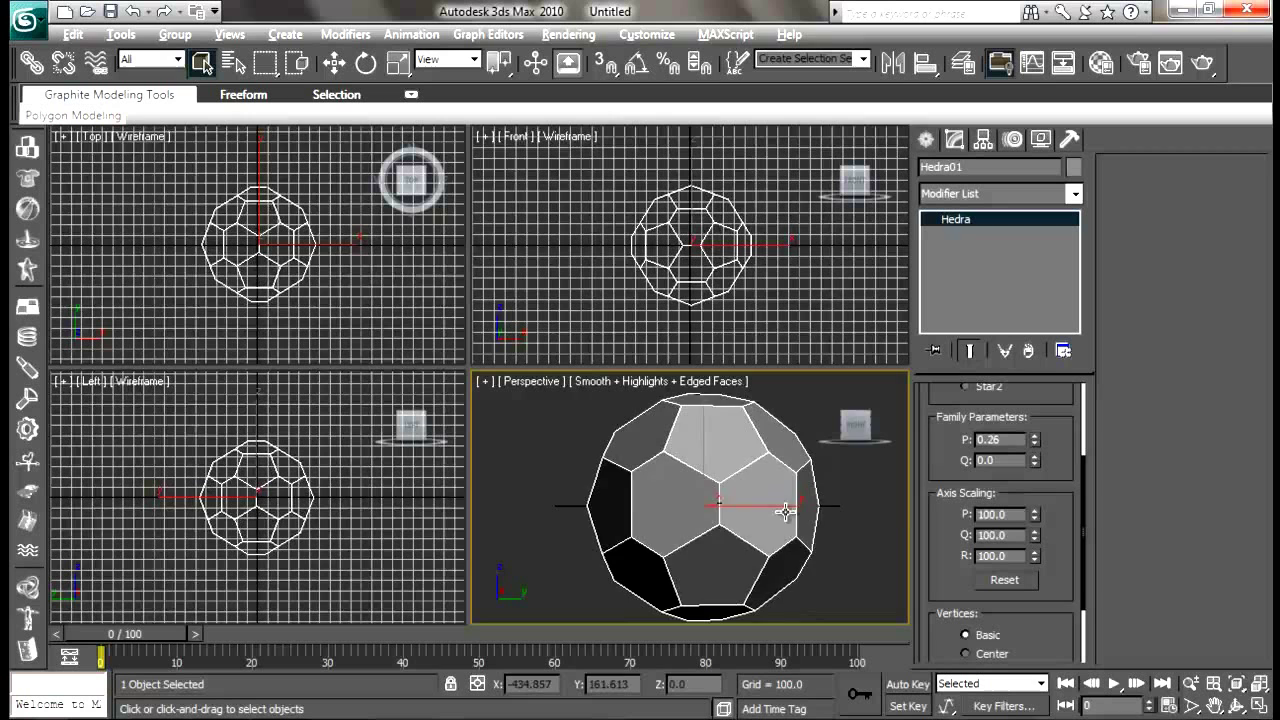
{"action": "middle_click_drag", "start_coordinate": [784, 512], "coordinate": [707, 440], "text": "alt"}
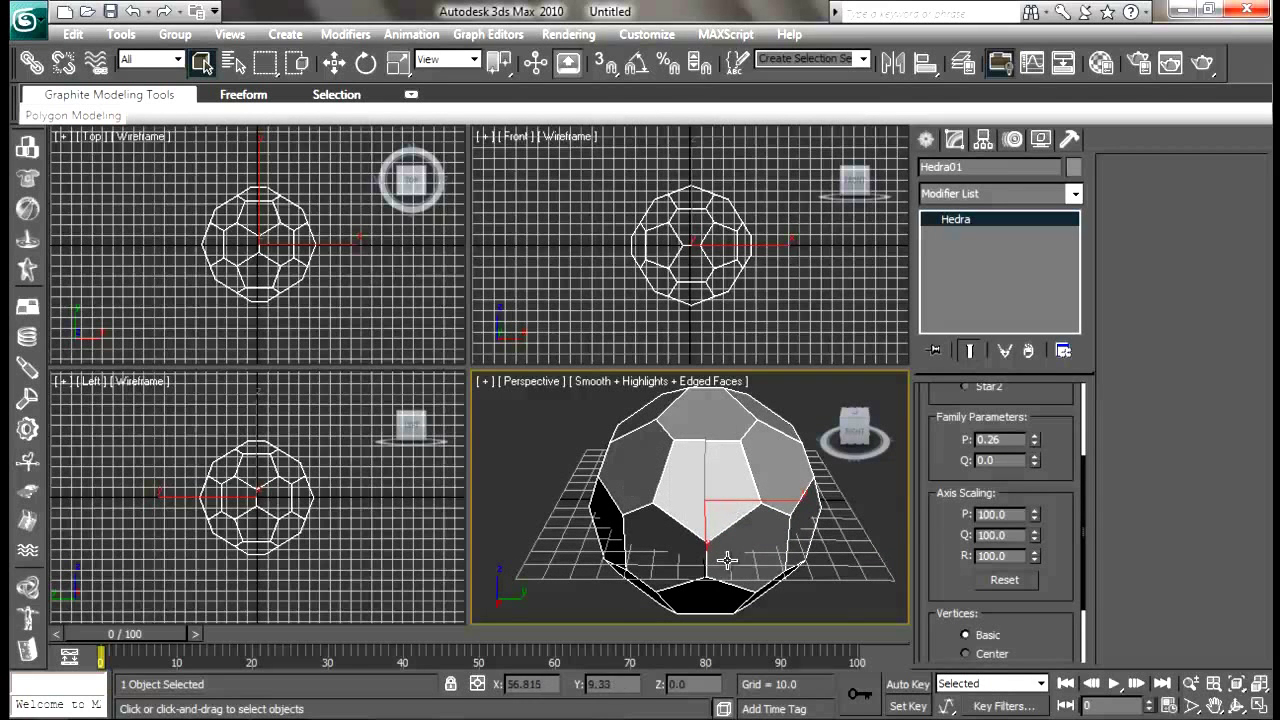
{"action": "middle_click_drag", "start_coordinate": [661, 496], "coordinate": [723, 459], "text": "alt"}
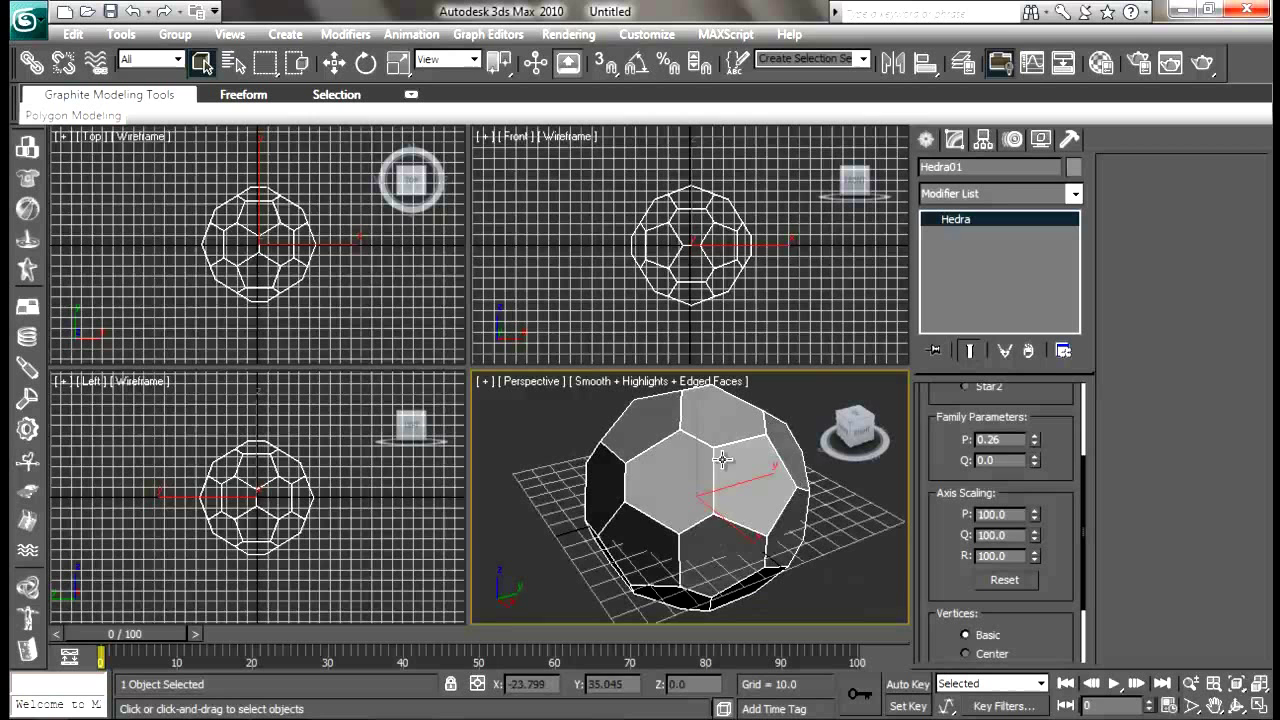
{"action": "middle_click_drag", "start_coordinate": [762, 498], "coordinate": [702, 499], "text": "alt"}
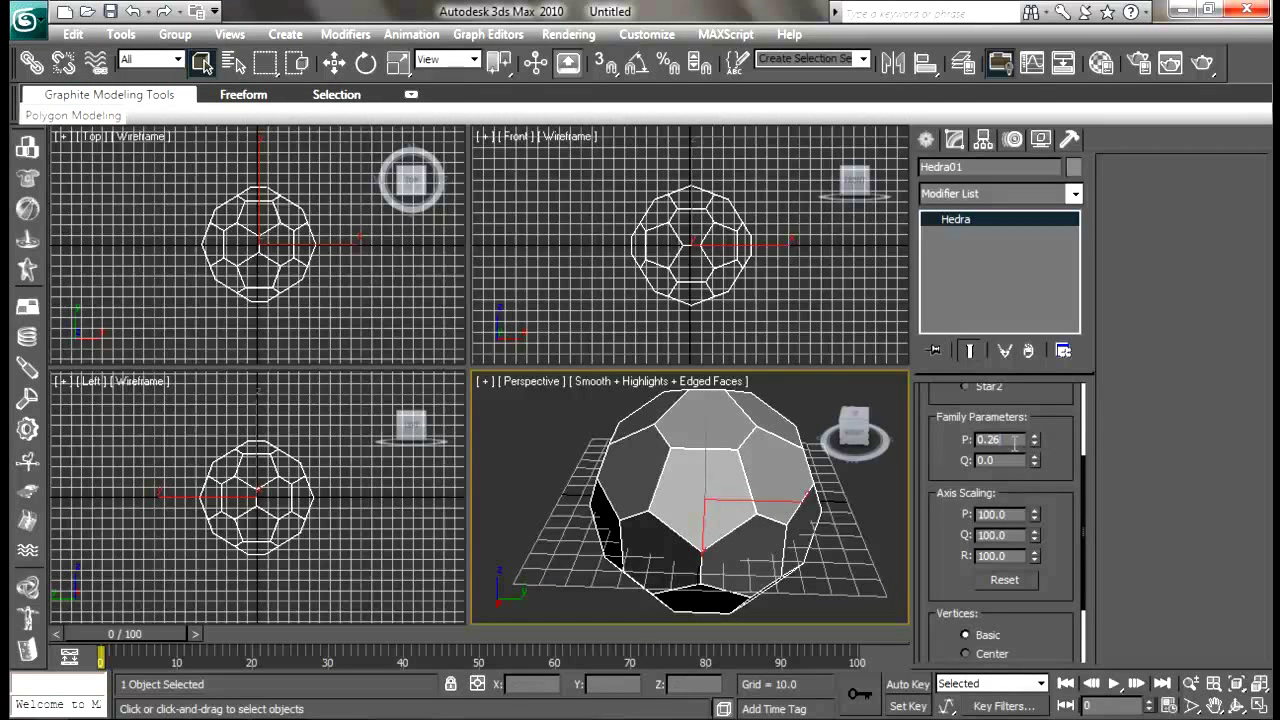
{"action": "key", "text": "Return"}
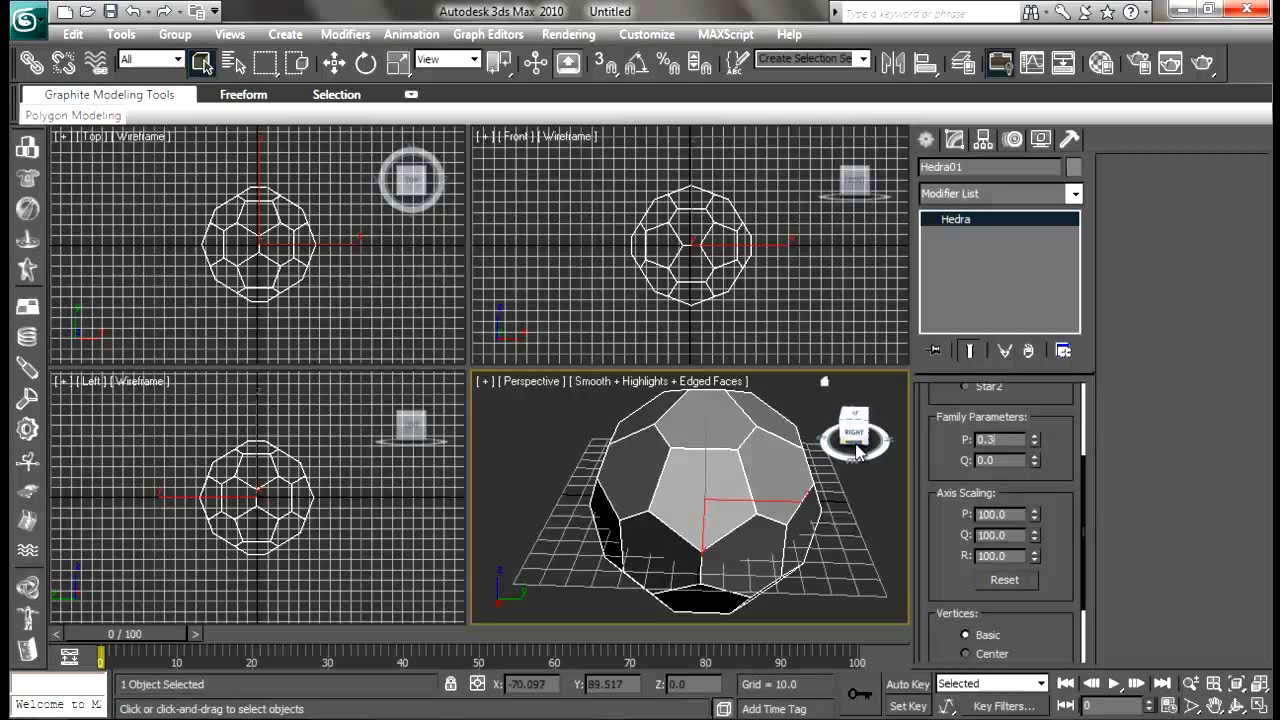
Inspect the truncated icosahedron from several angles and reselect it
{"action": "middle_click_drag", "start_coordinate": [780, 470], "coordinate": [900, 533], "text": "alt"}
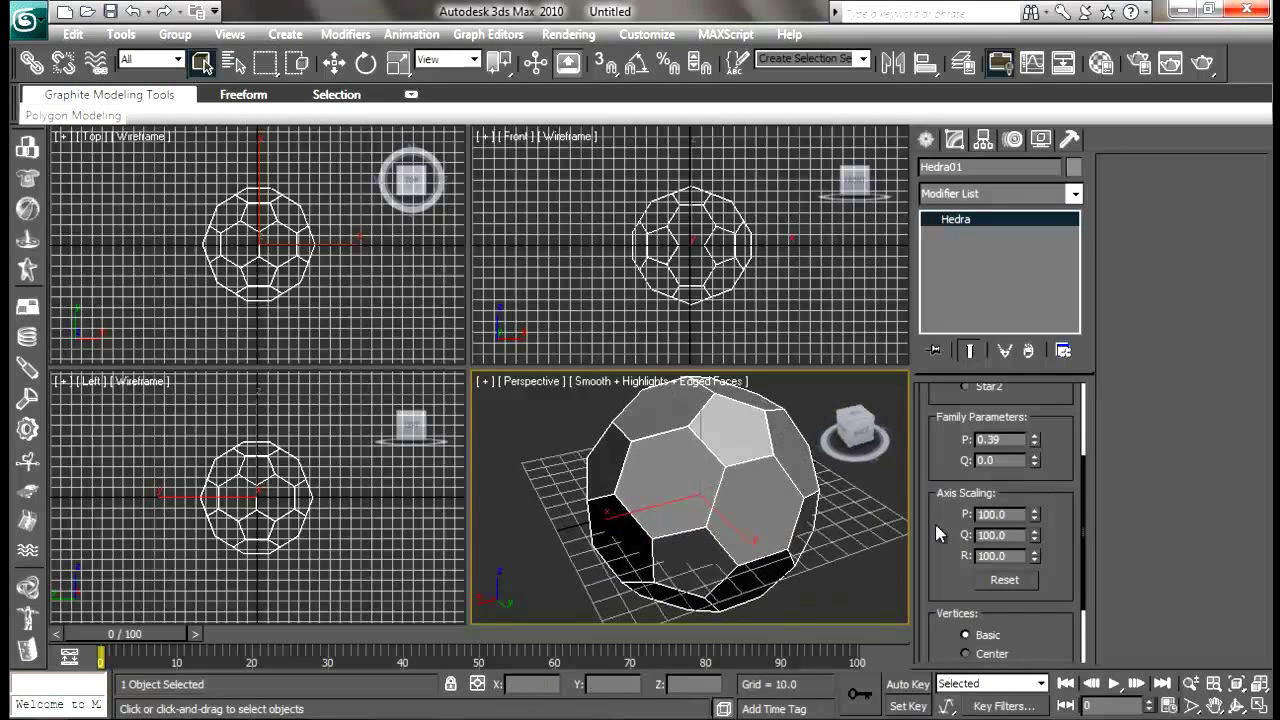
{"action": "left_click_drag", "start_coordinate": [1061, 488], "coordinate": [1055, 388]}
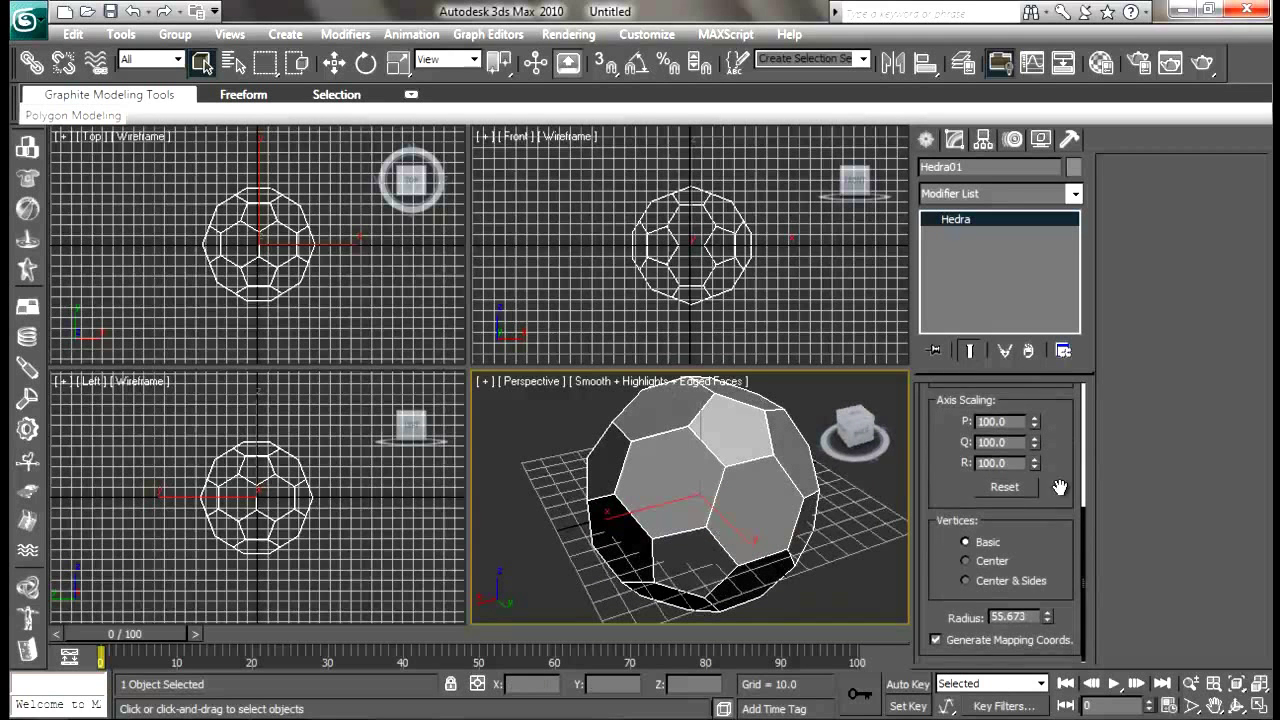
{"action": "scroll", "coordinate": [1058, 470], "scroll_direction": "up", "scroll_amount": 5}
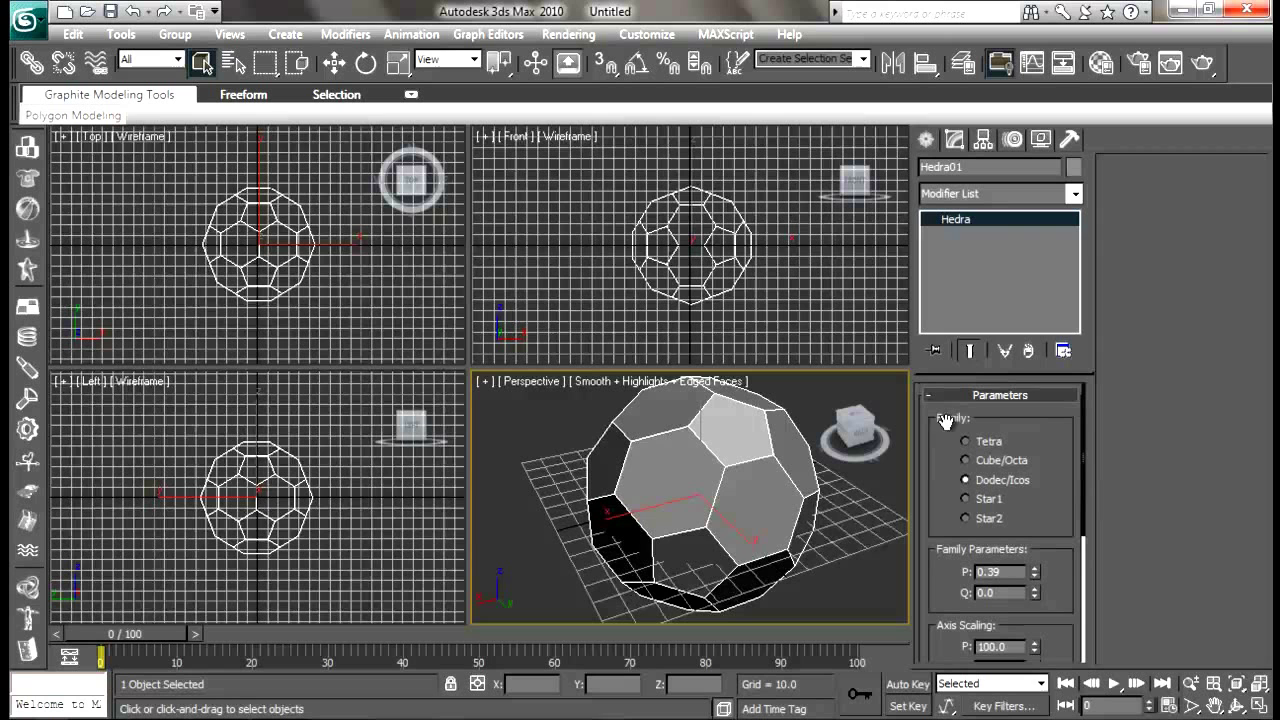
{"action": "left_click", "coordinate": [865, 547]}
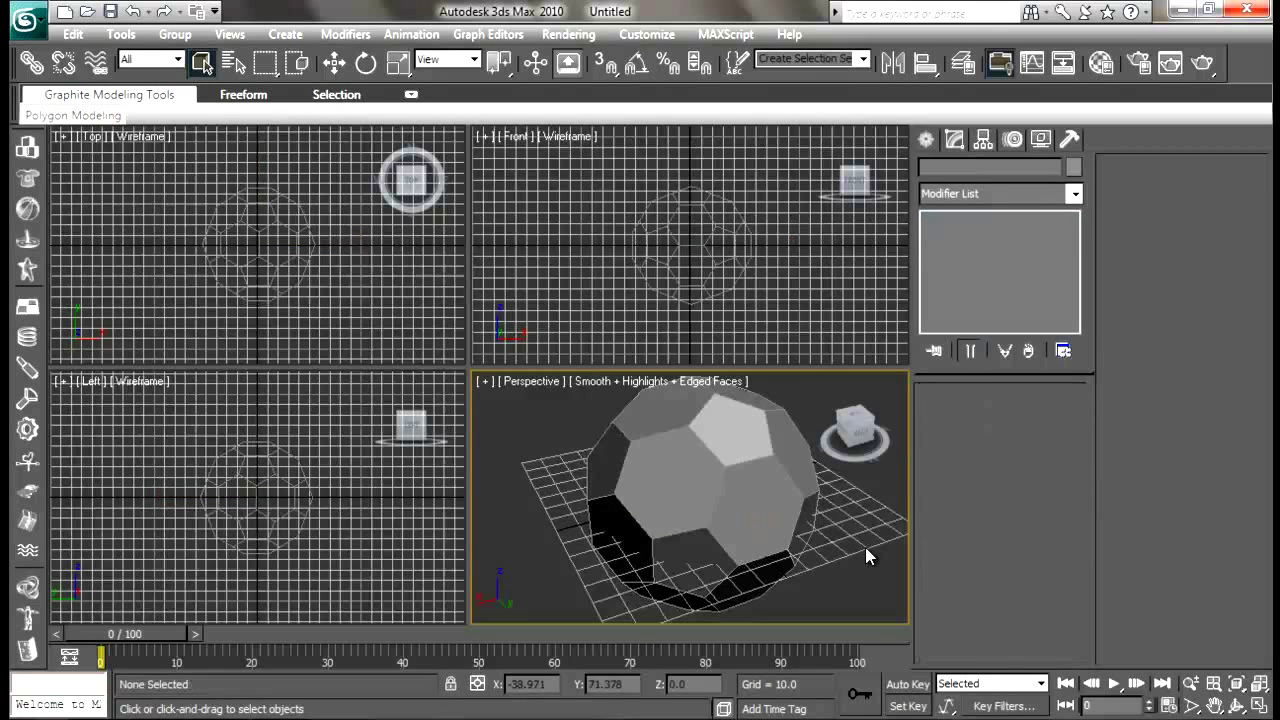
{"action": "left_click", "coordinate": [764, 481]}
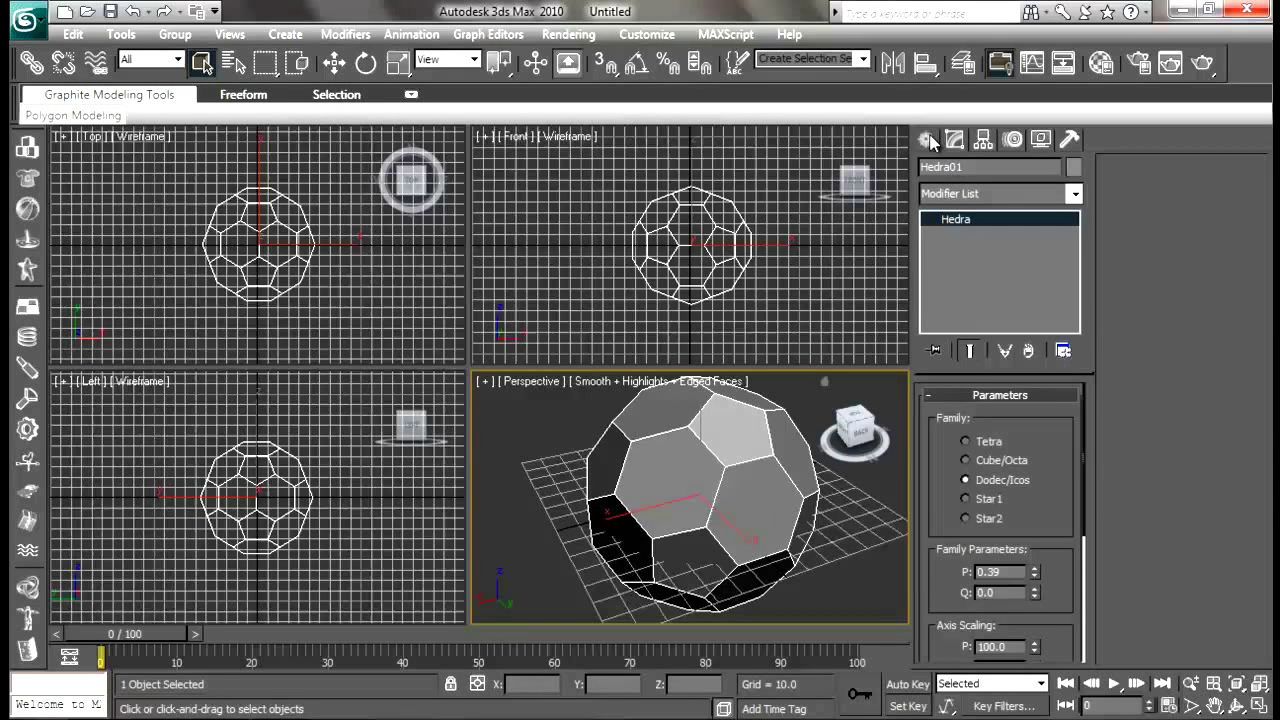
Convert the polyhedron to an Editable Poly
{"action": "right_click", "coordinate": [727, 513]}
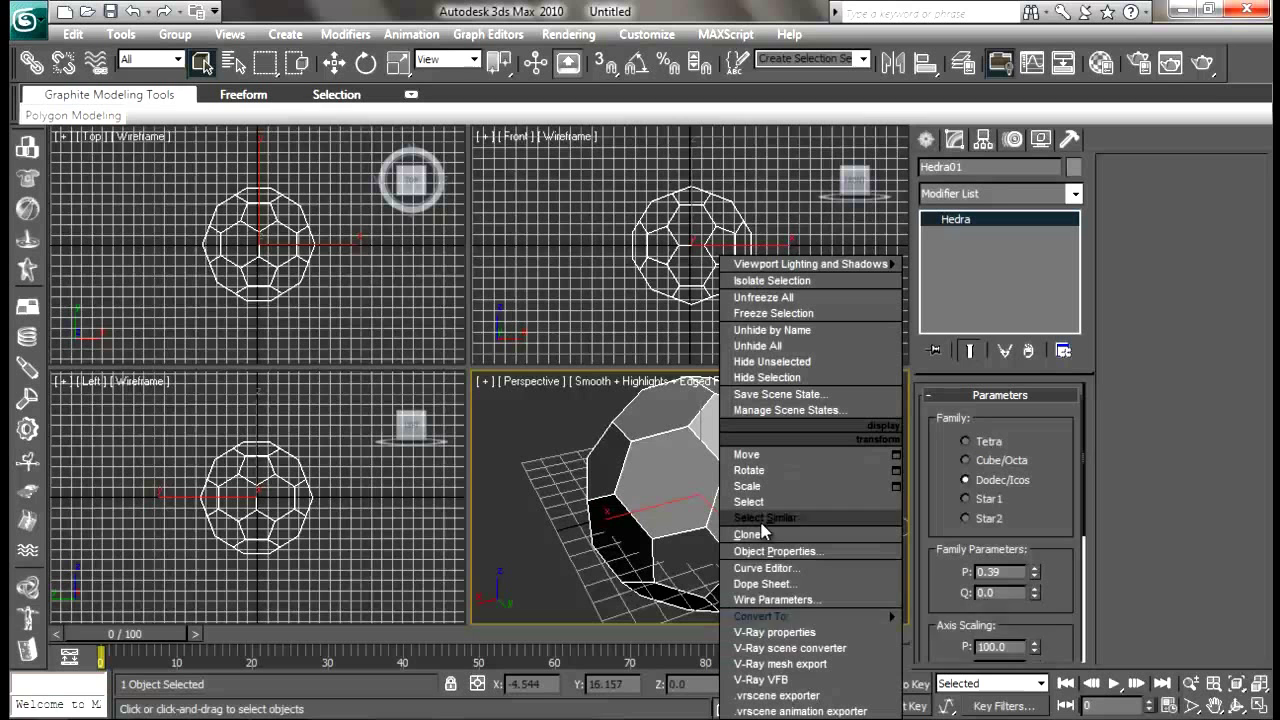
{"action": "mouse_move", "coordinate": [826, 617]}
{"action": "left_click", "coordinate": [964, 628]}
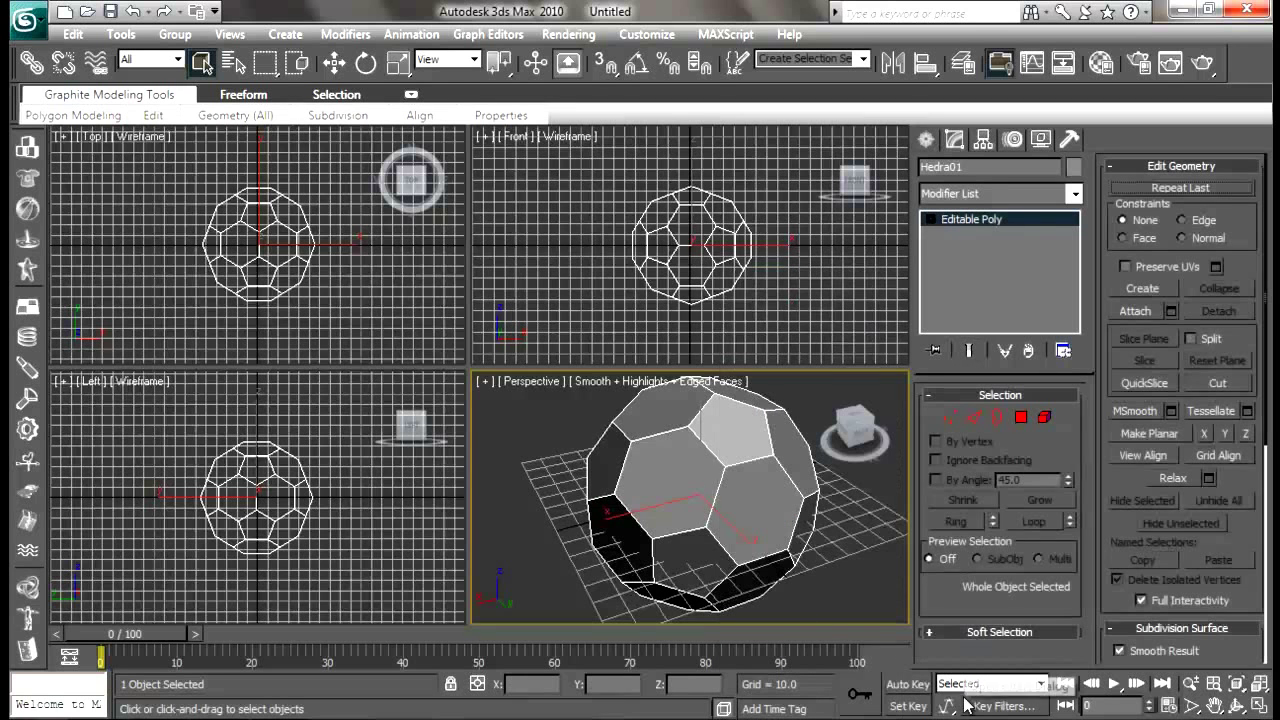
Select all 90 edges of the ball and Split them
{"action": "left_click", "coordinate": [973, 415]}
{"action": "scroll", "coordinate": [745, 470], "scroll_direction": "down", "scroll_amount": 3}
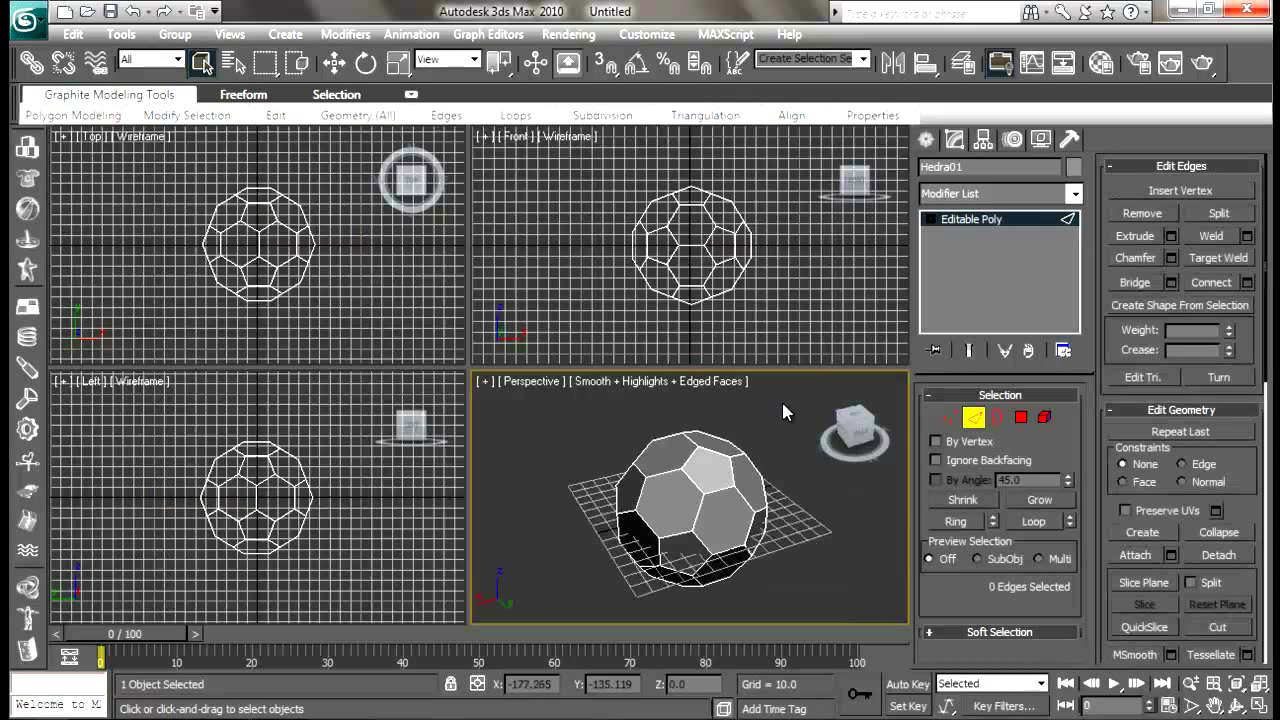
{"action": "left_click_drag", "start_coordinate": [781, 399], "coordinate": [539, 598]}
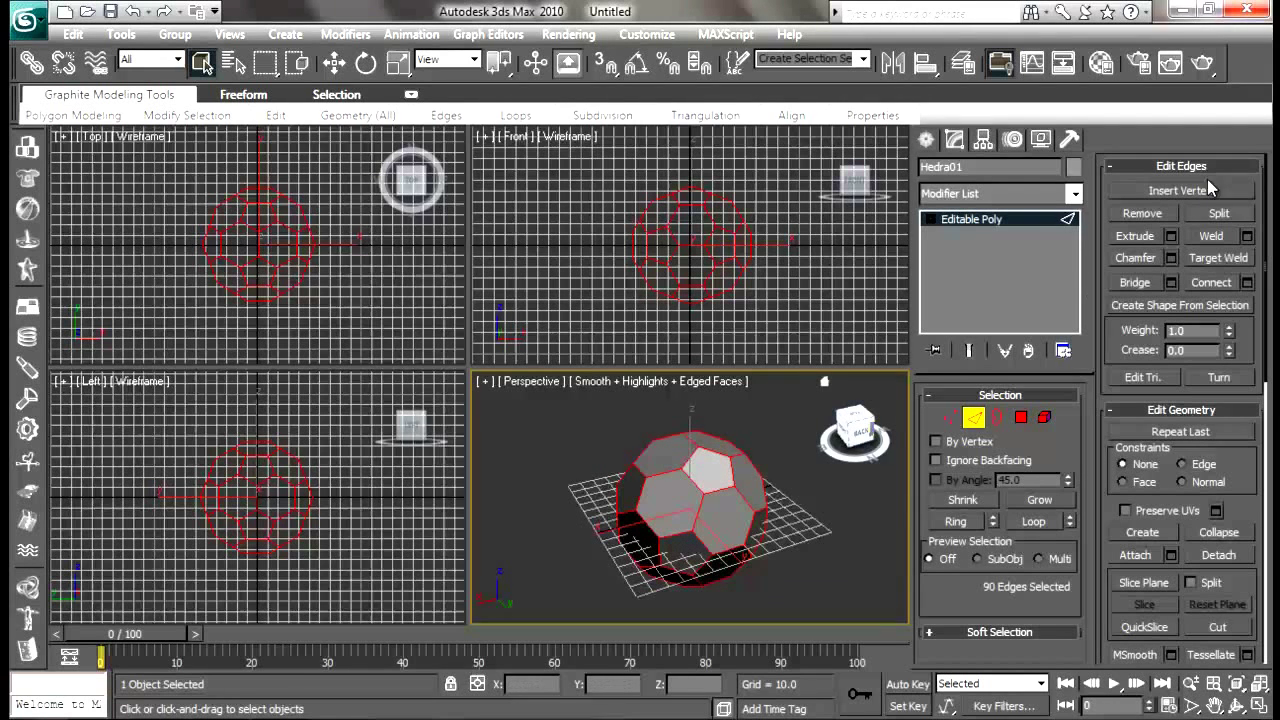
{"action": "left_click", "coordinate": [1212, 213]}
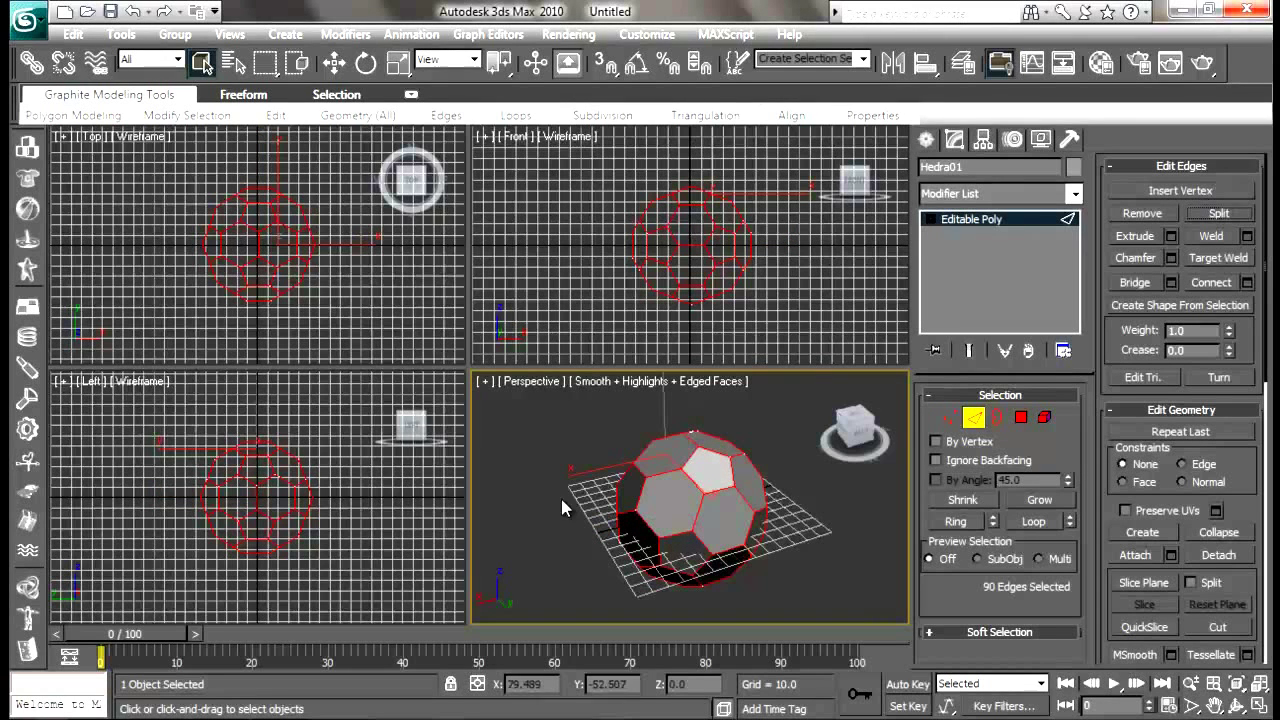
{"action": "left_click", "coordinate": [809, 517]}
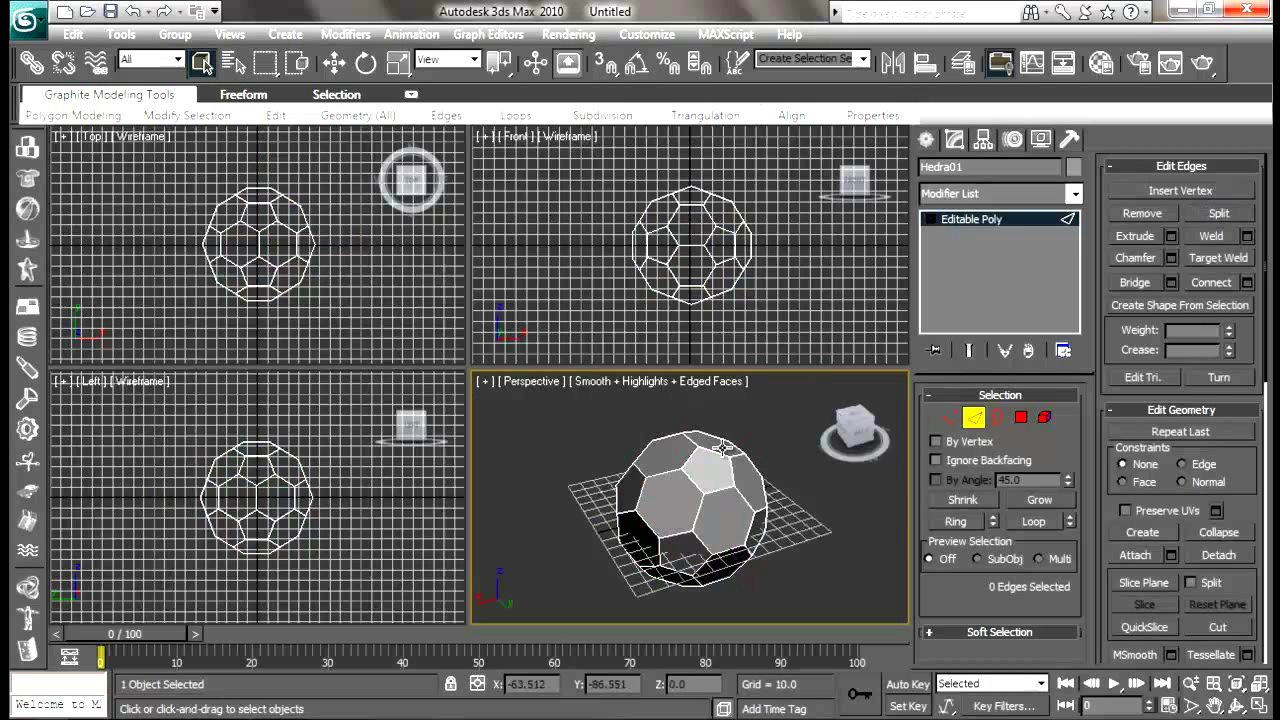
Test-move the top polygon panel to confirm it is separate, then undo
{"action": "left_click", "coordinate": [1021, 417]}
{"action": "left_click", "coordinate": [697, 468]}
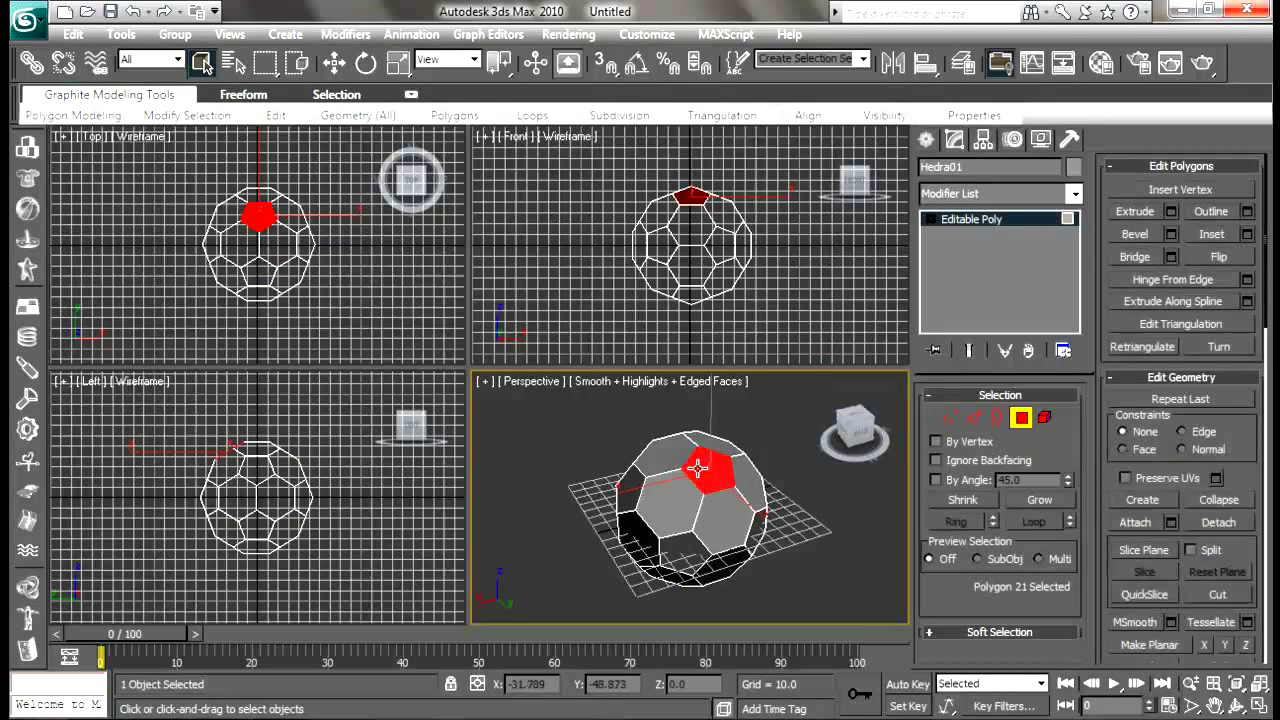
{"action": "key", "text": "w"}
{"action": "left_click_drag", "start_coordinate": [710, 432], "coordinate": [809, 531]}
{"action": "left_click", "coordinate": [809, 531]}
{"action": "left_click", "coordinate": [688, 461]}
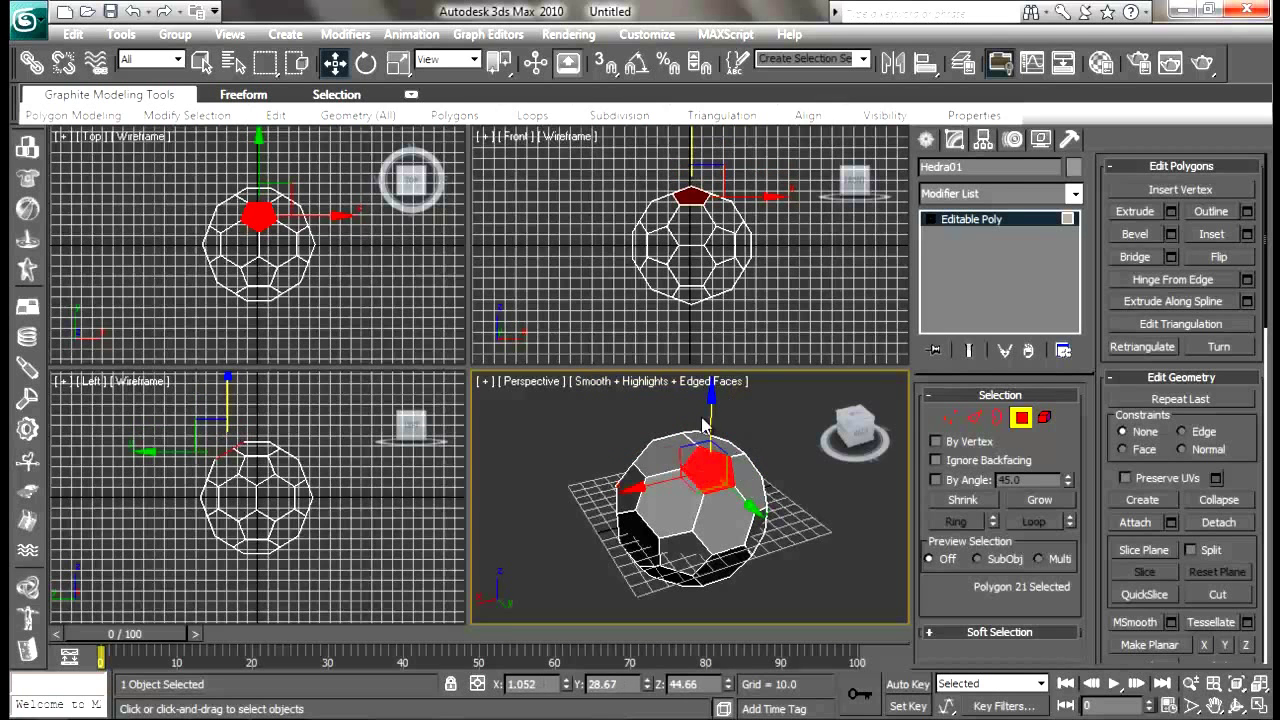
{"action": "left_click_drag", "start_coordinate": [703, 425], "coordinate": [729, 384]}
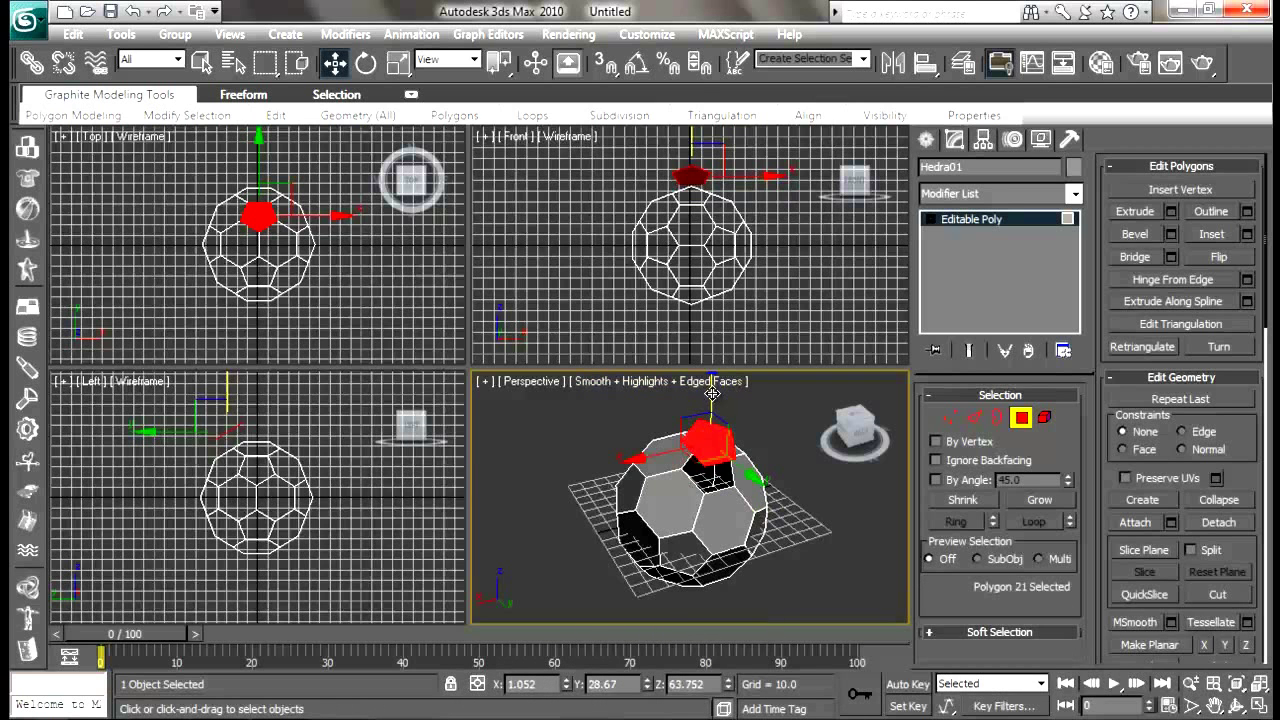
{"action": "key", "text": "ctrl+z"}
{"action": "key", "text": "ctrl+z"}
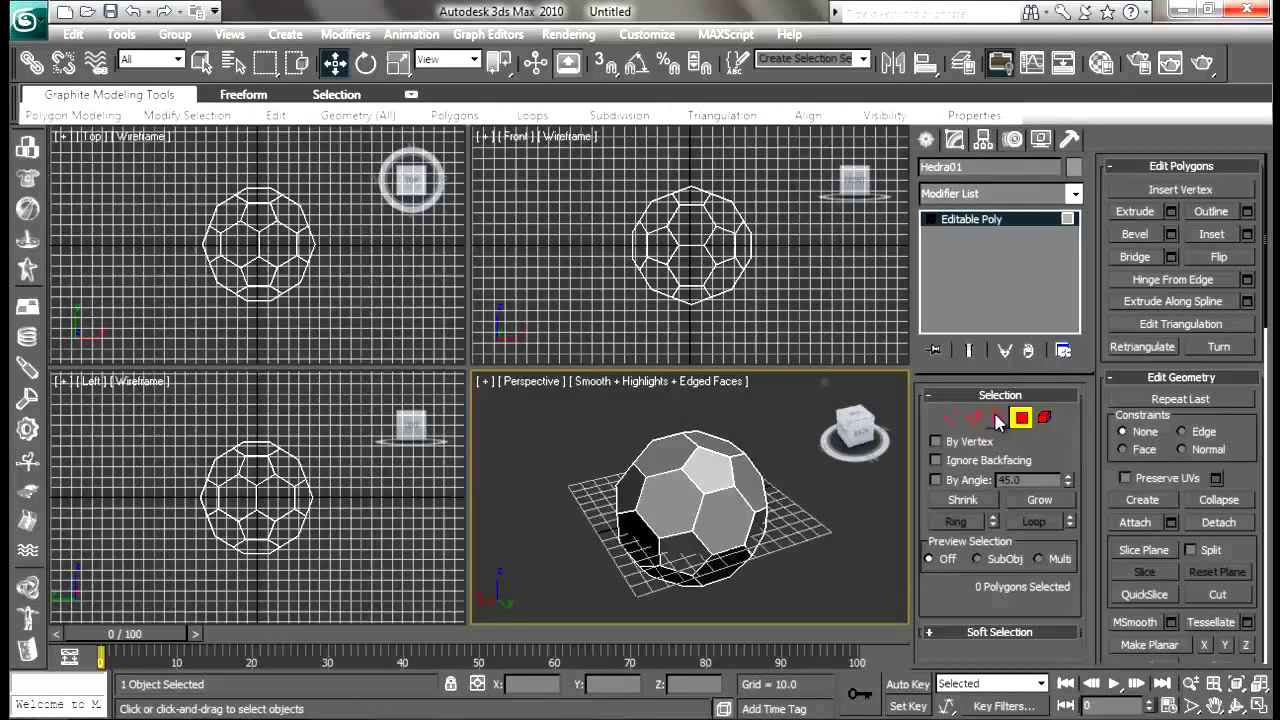
Move the whole ball about 30 units along X and reselect it
{"action": "left_click", "coordinate": [699, 491]}
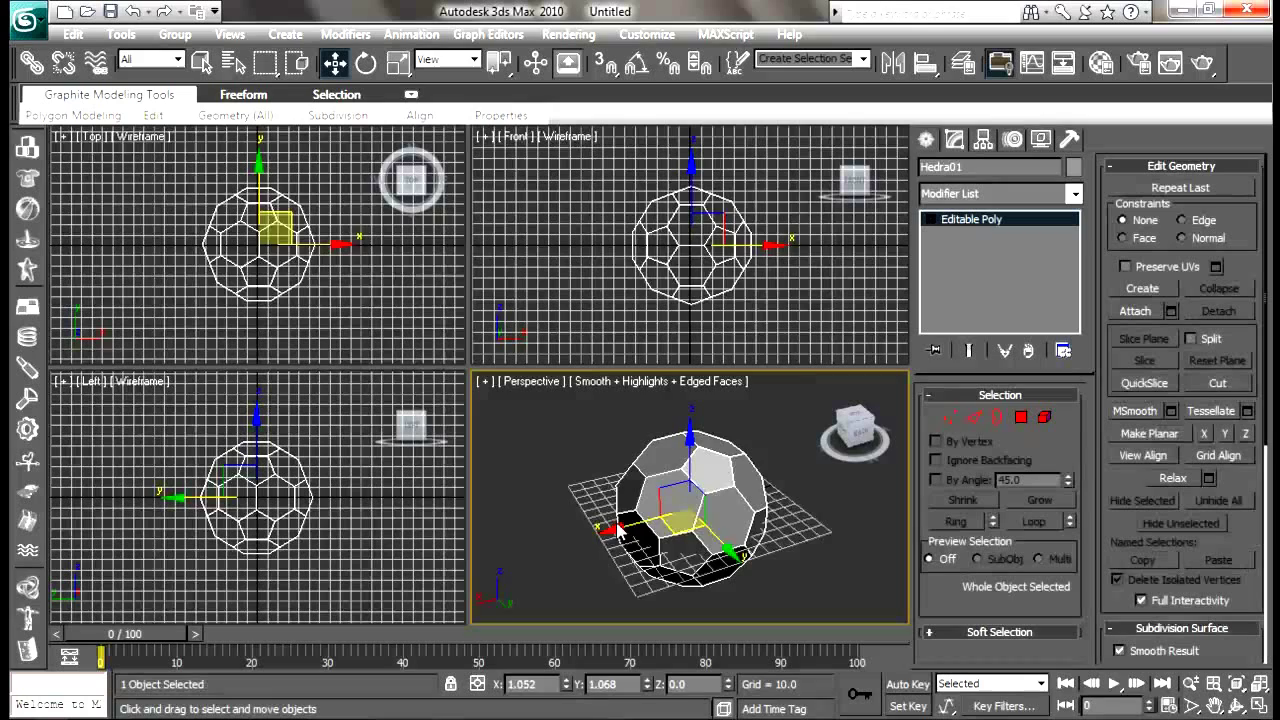
{"action": "left_click_drag", "start_coordinate": [620, 526], "coordinate": [570, 548]}
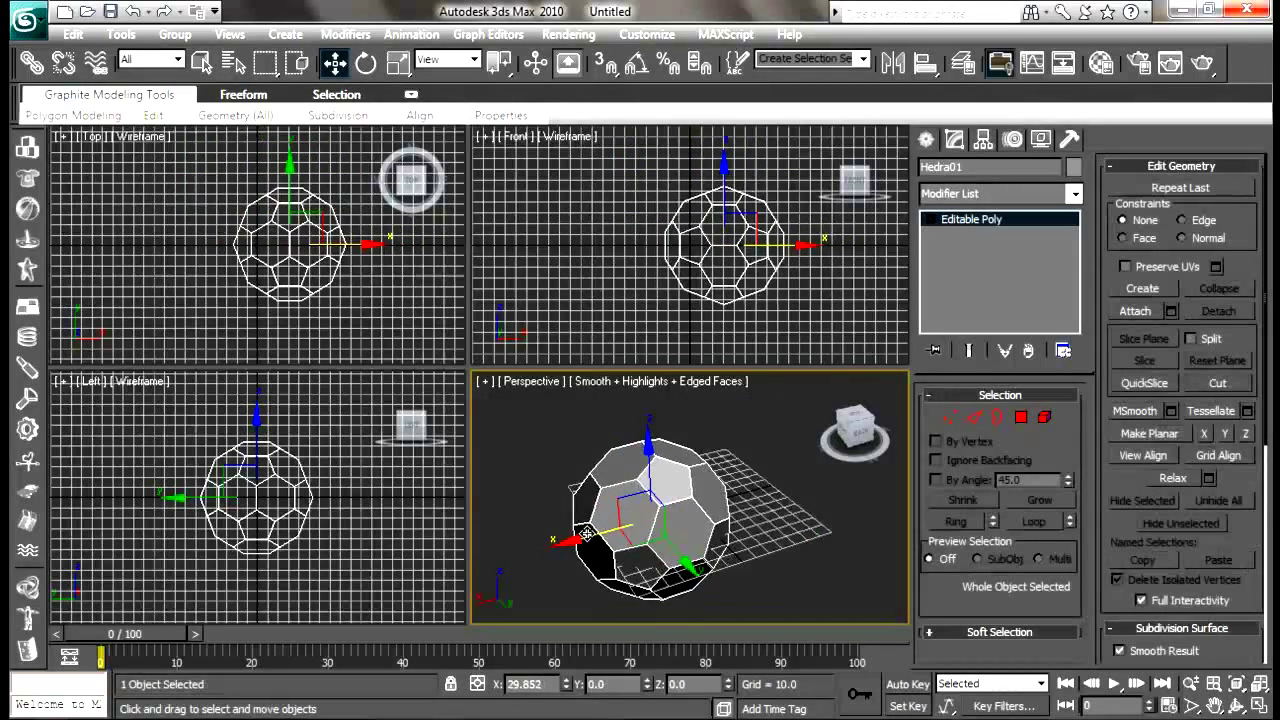
{"action": "left_click", "coordinate": [784, 491]}
{"action": "left_click", "coordinate": [674, 486]}
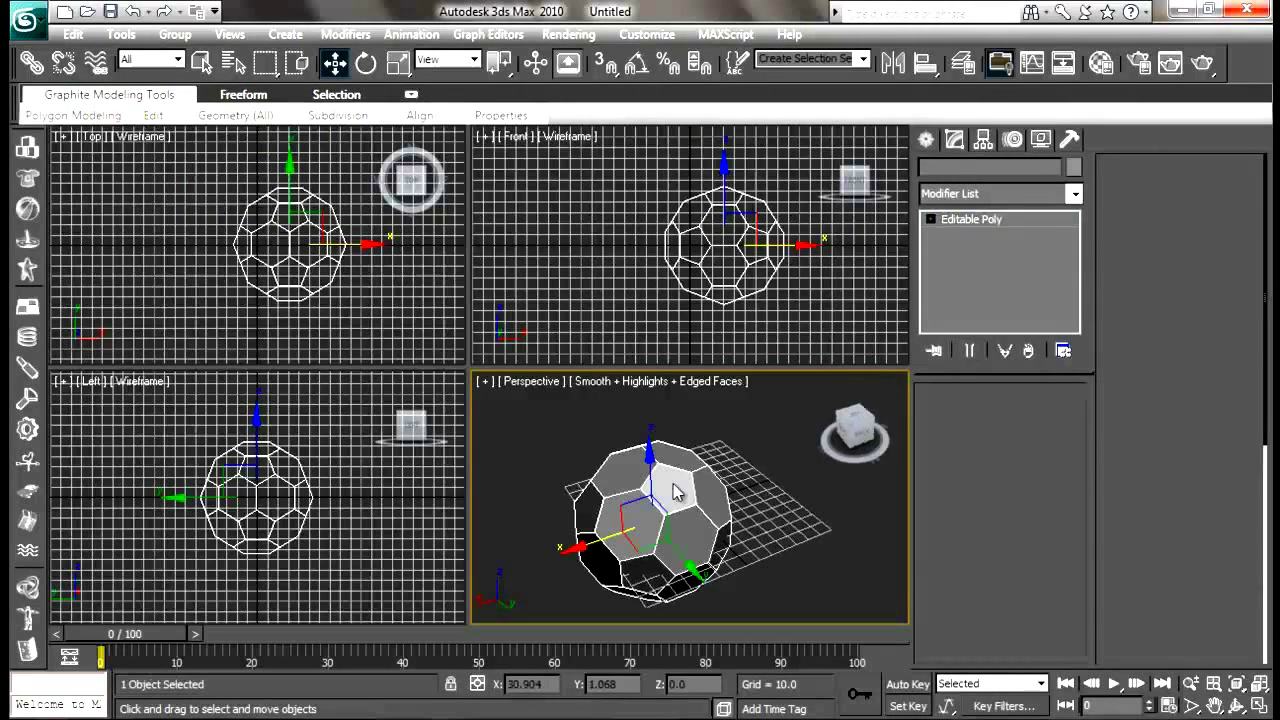
Add a MeshSmooth modifier and display all subdivided edges on the mesh
{"action": "left_click", "coordinate": [997, 192]}
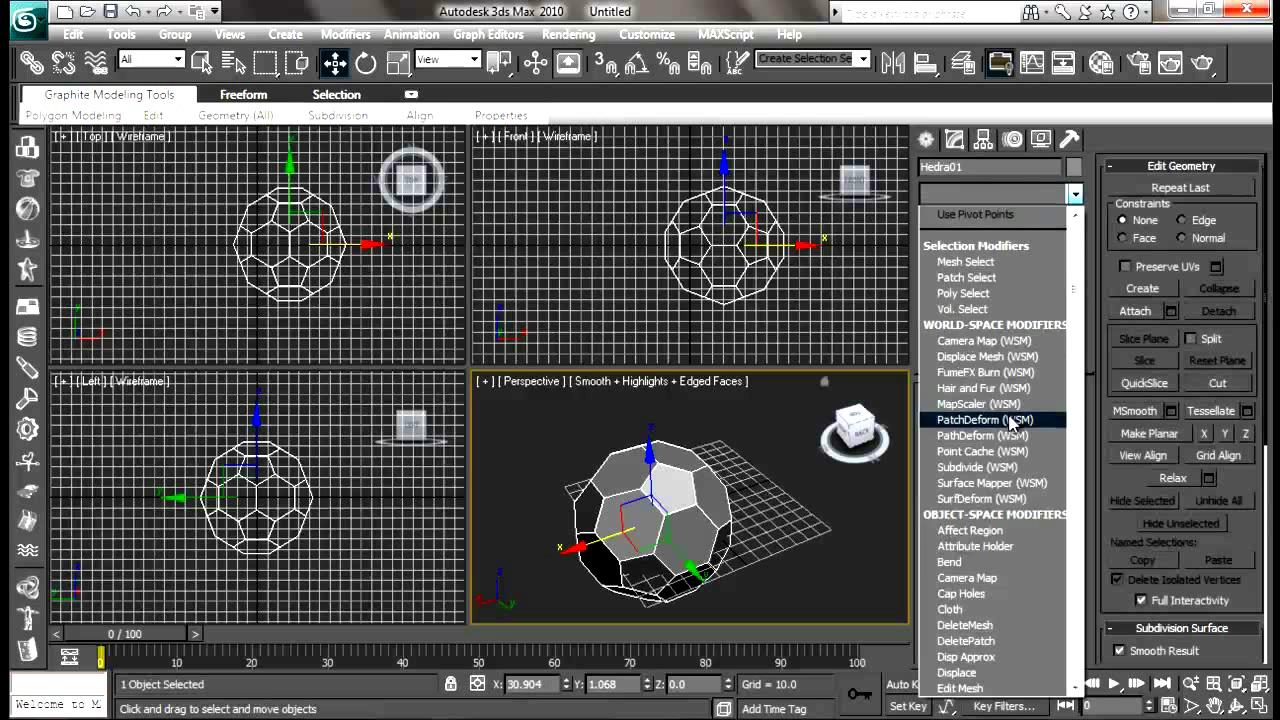
{"action": "type", "text": "mesh"}
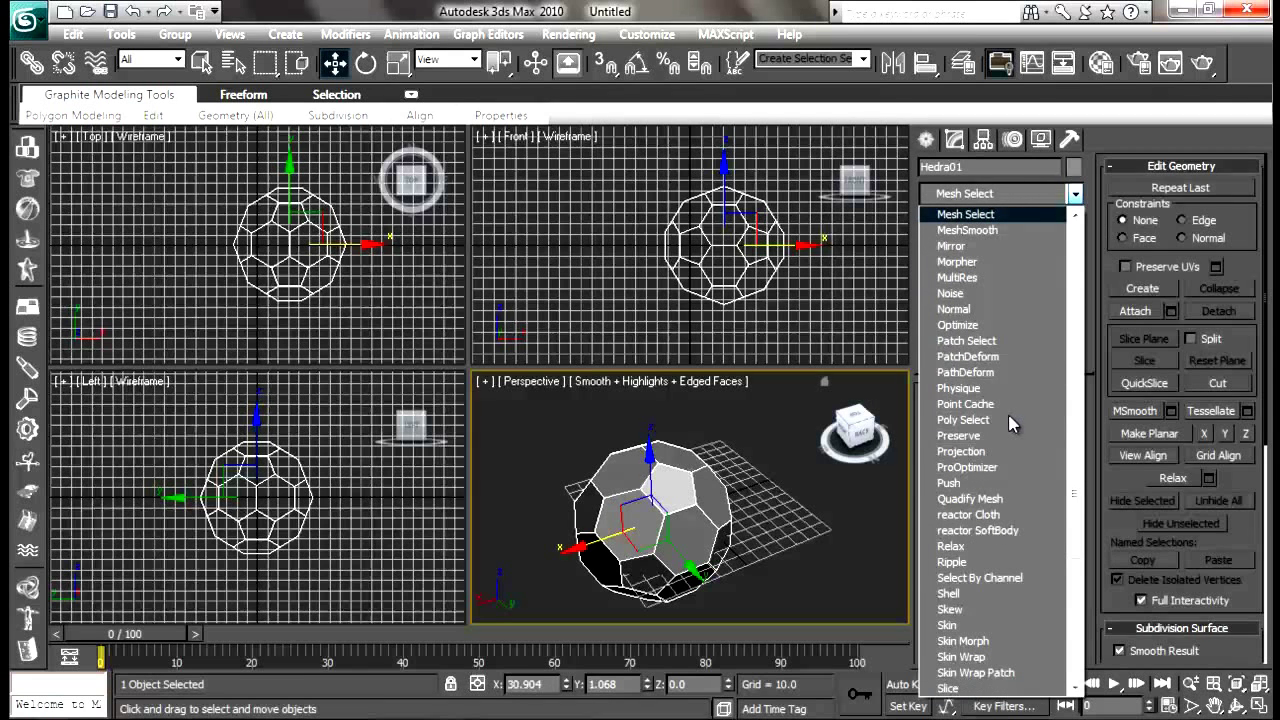
{"action": "left_click", "coordinate": [967, 229]}
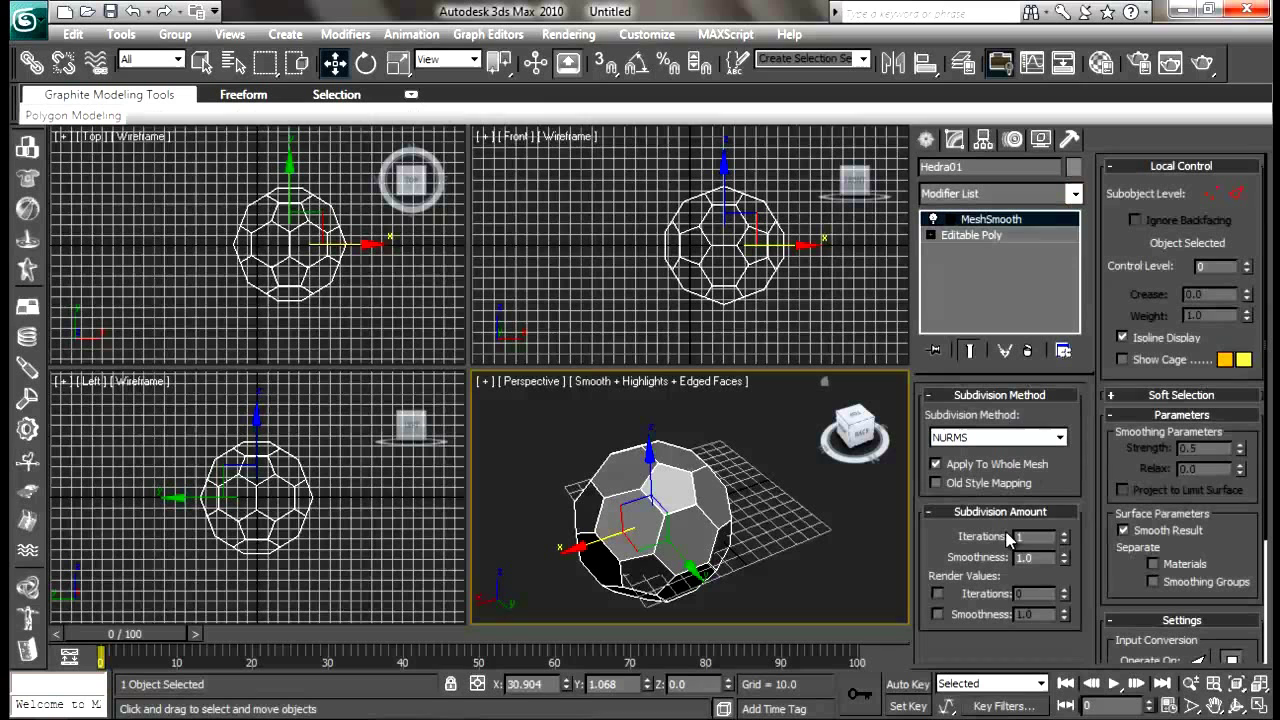
{"action": "left_click", "coordinate": [1123, 337]}
{"action": "middle_click_drag", "start_coordinate": [703, 474], "coordinate": [702, 532], "text": "alt"}
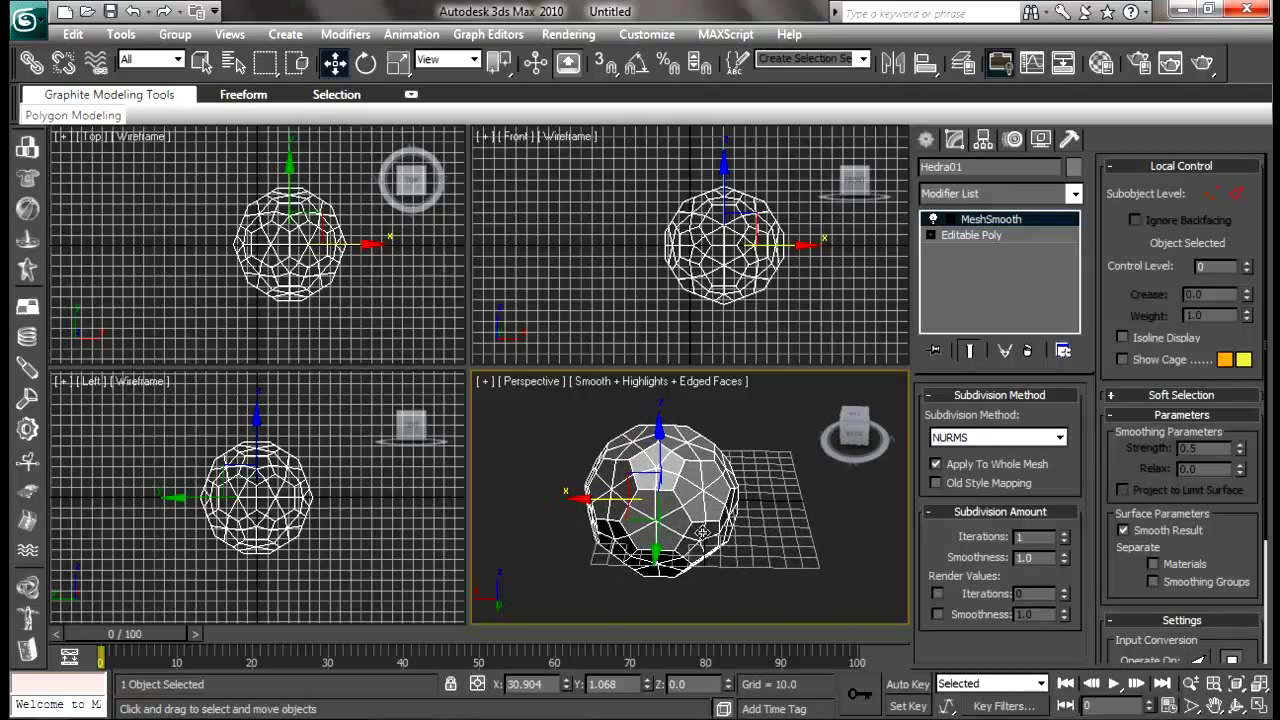
Set MeshSmooth Iterations to 2 and inspect the rounded ball
{"action": "left_click", "coordinate": [1065, 535]}
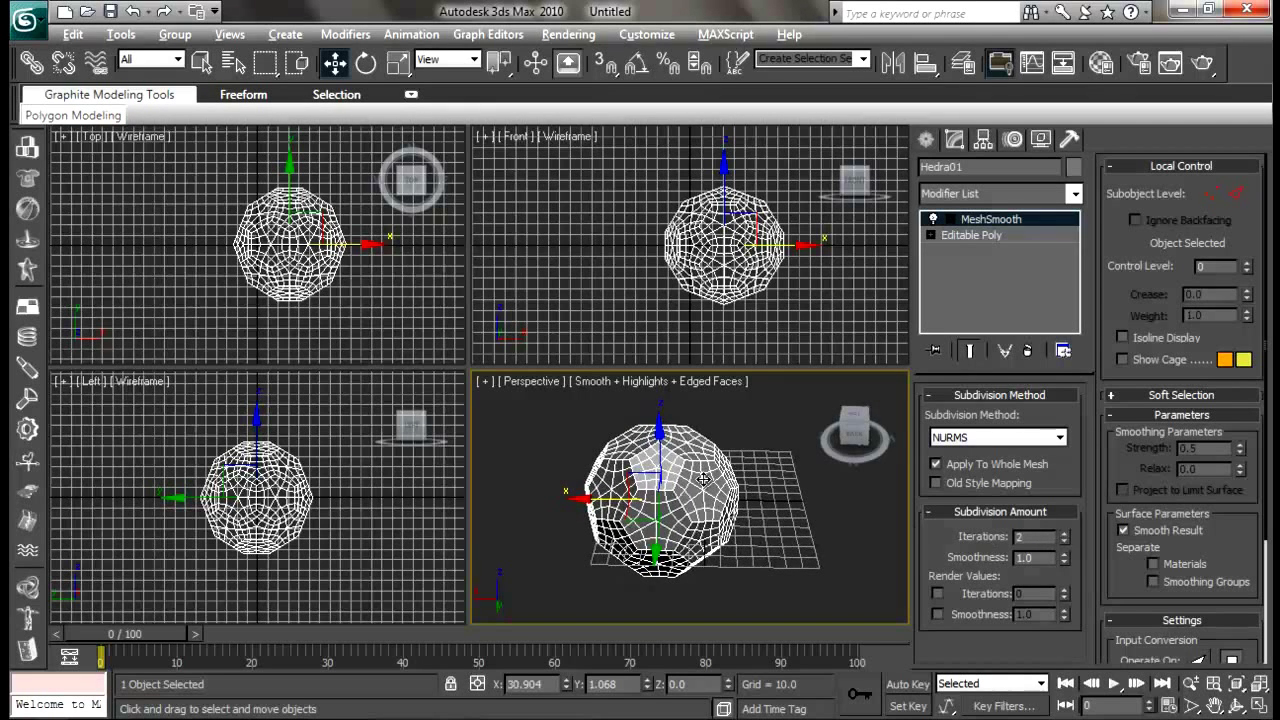
{"action": "middle_click_drag", "start_coordinate": [704, 480], "coordinate": [748, 467], "text": "alt"}
{"action": "scroll", "coordinate": [753, 478], "scroll_direction": "up", "scroll_amount": 6}
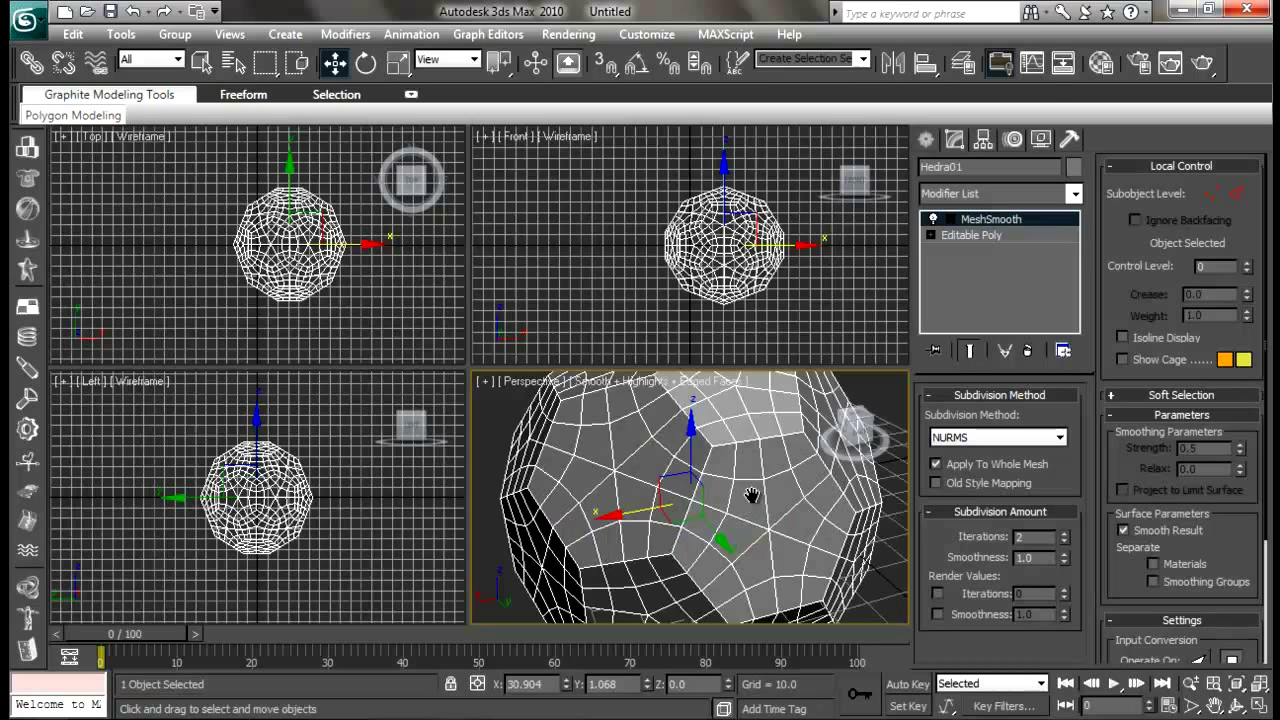
{"action": "middle_click_drag", "start_coordinate": [752, 470], "coordinate": [758, 498], "text": "alt"}
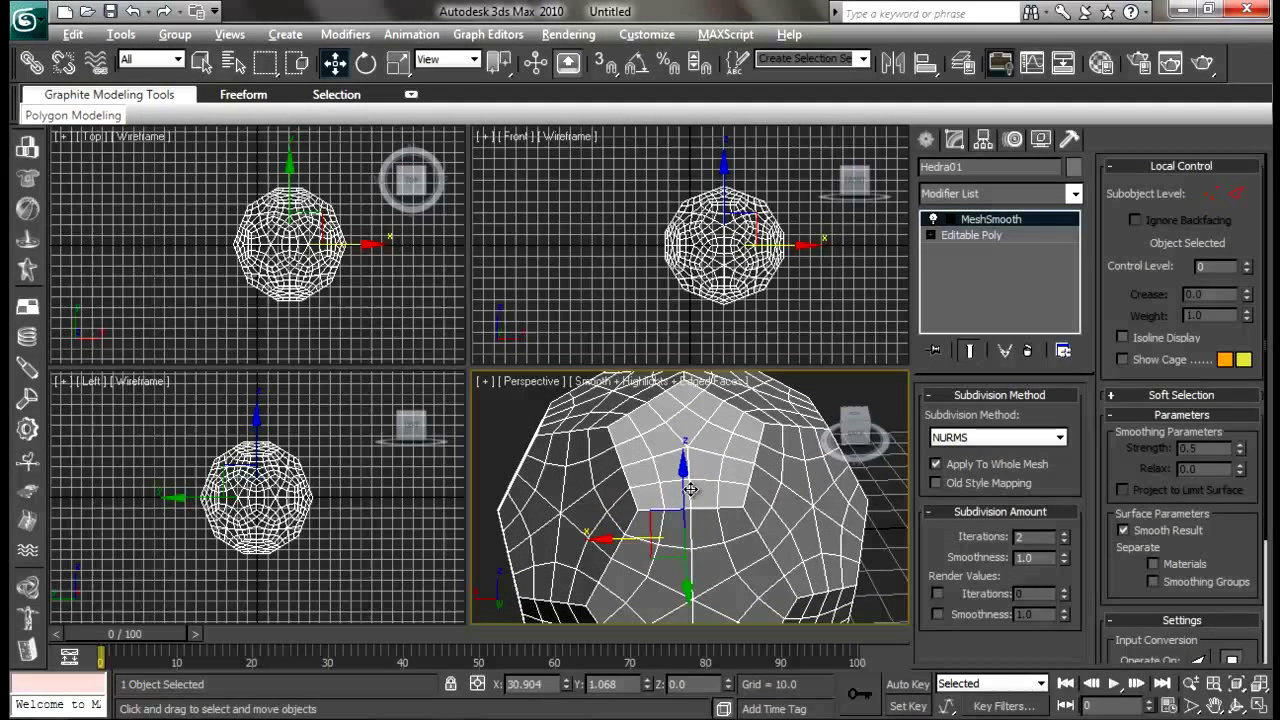
Maximize the Perspective viewport with Alt+W and pan to recenter the ball
{"action": "key", "text": "alt+w"}
{"action": "scroll", "coordinate": [690, 480], "scroll_direction": "down", "scroll_amount": 6}
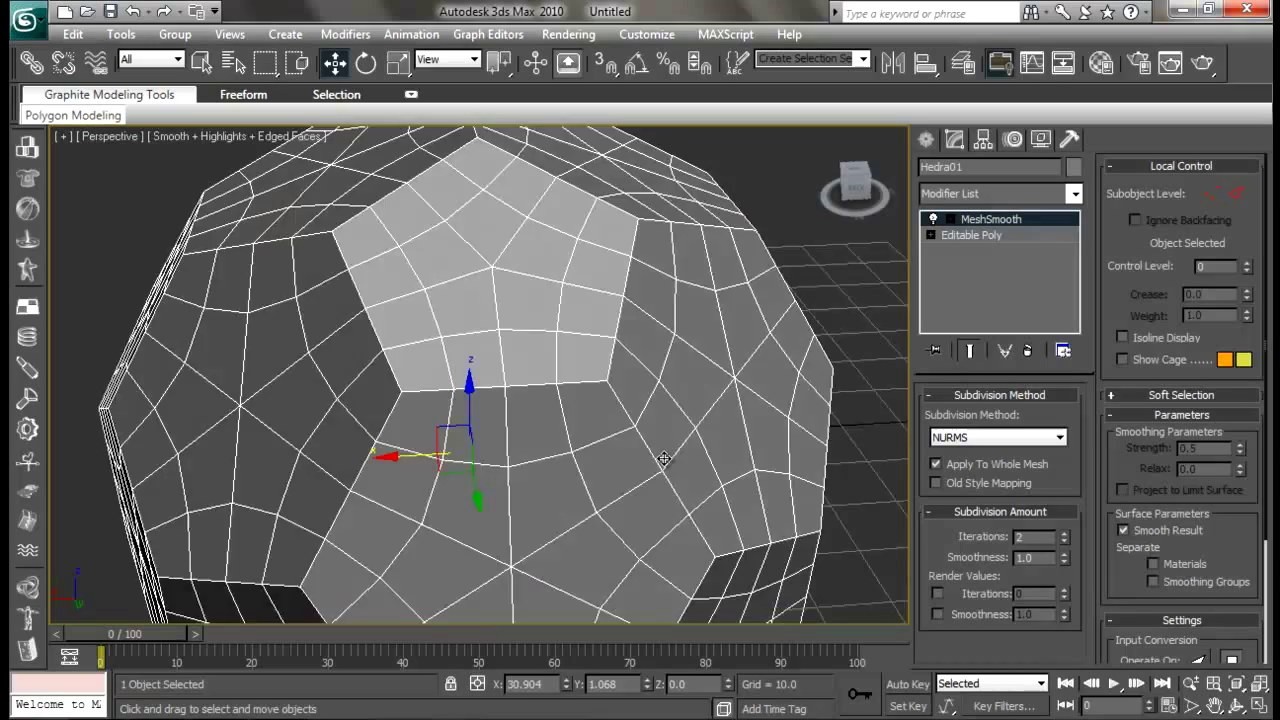
{"action": "scroll", "coordinate": [648, 418], "scroll_direction": "up", "scroll_amount": 6}
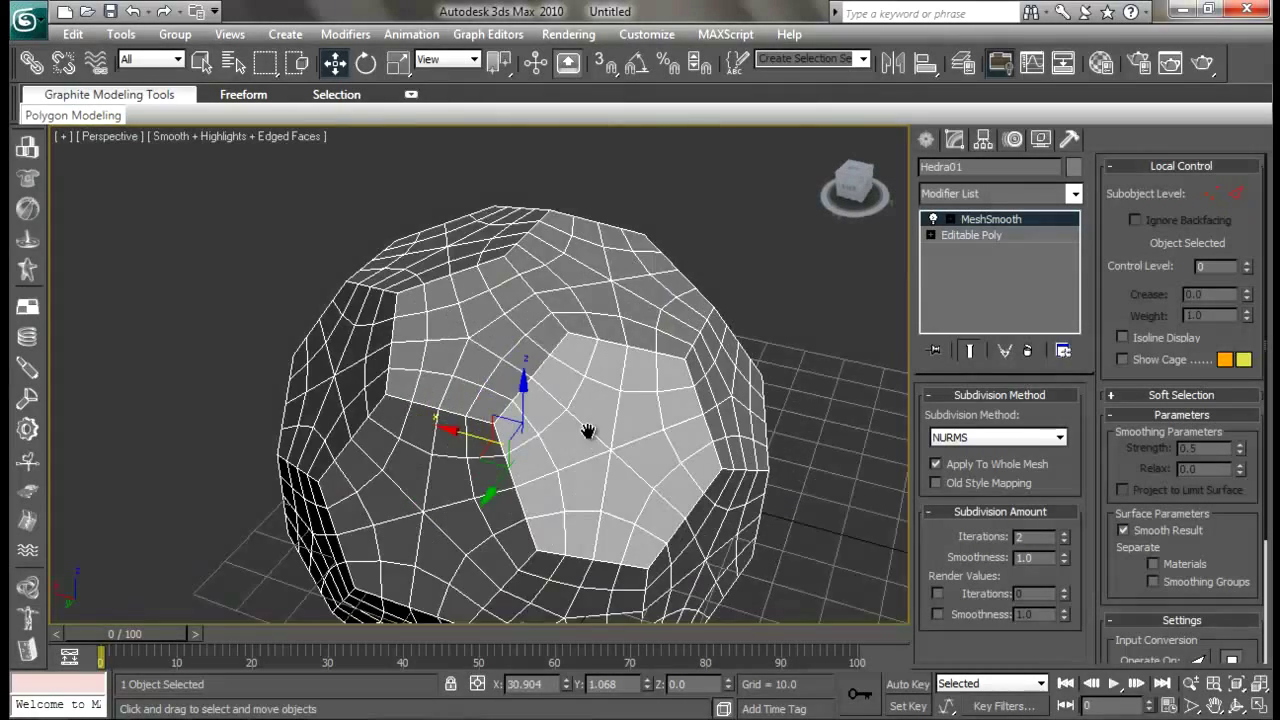
{"action": "middle_click_drag", "start_coordinate": [604, 404], "coordinate": [621, 382]}
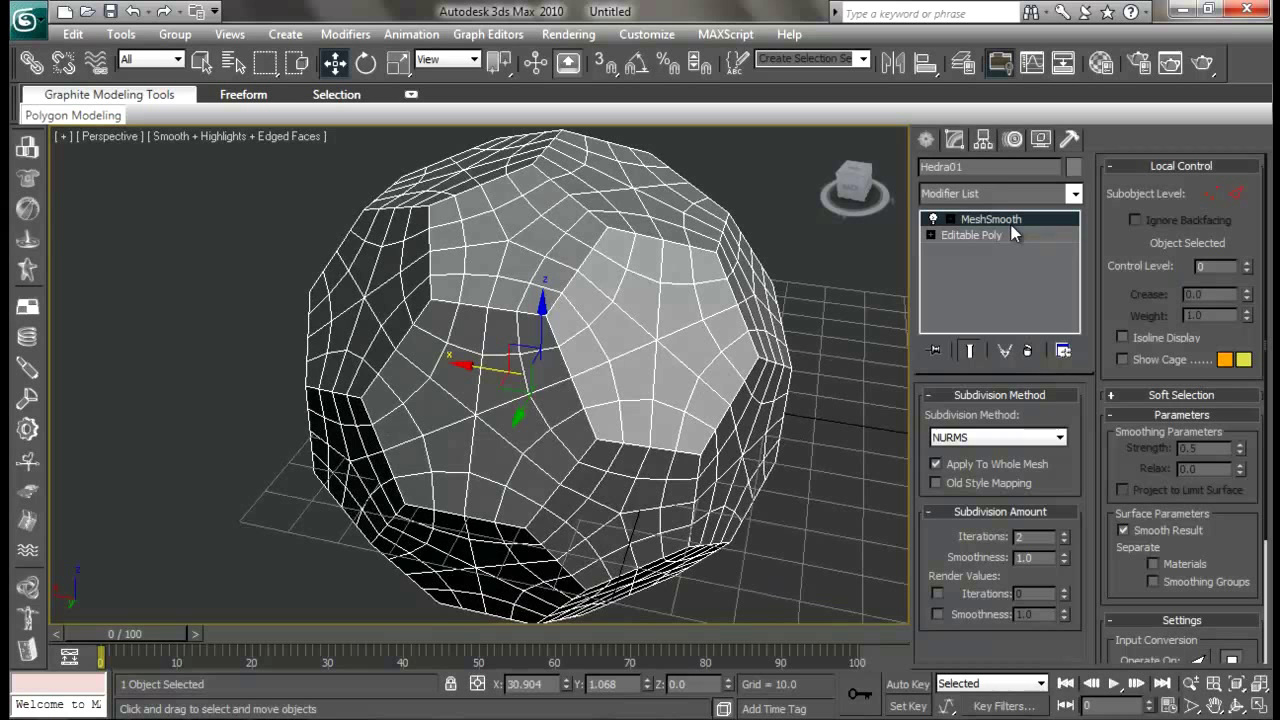
Apply a Spherify modifier at 100 percent via the 'sp' shortcut in the Modifier List
{"action": "left_click", "coordinate": [1009, 194]}
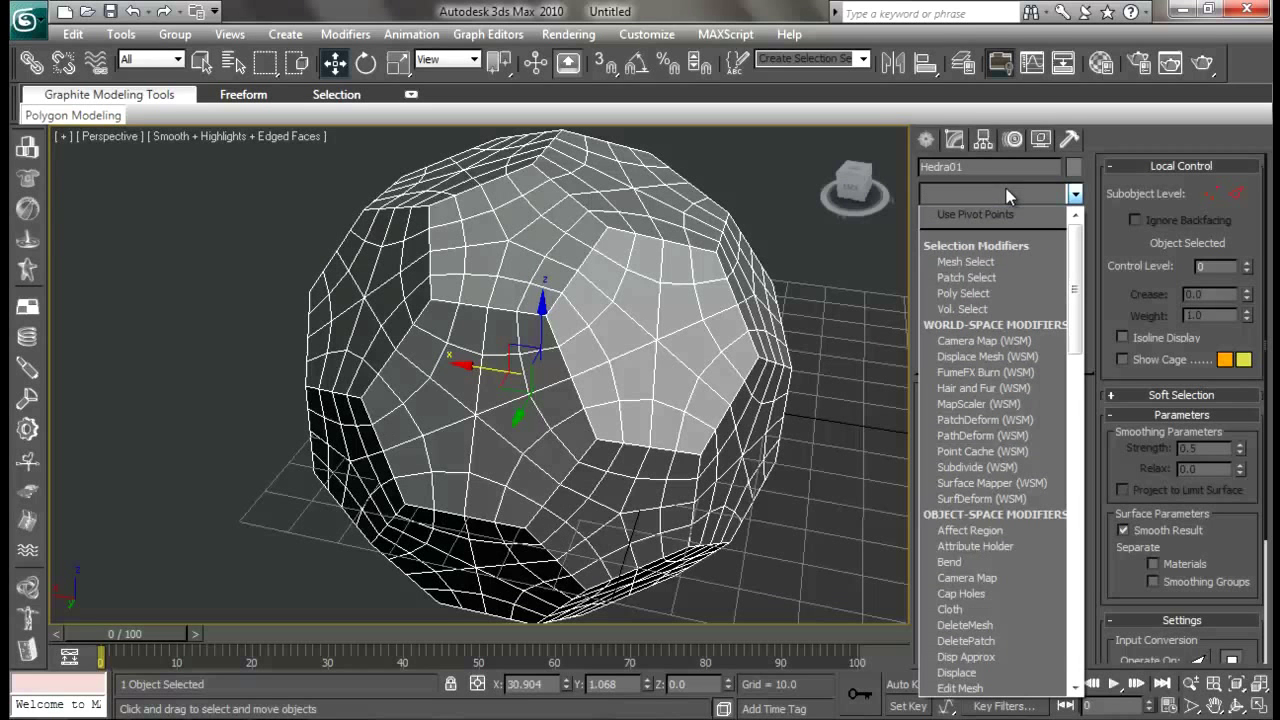
{"action": "type", "text": "sp"}
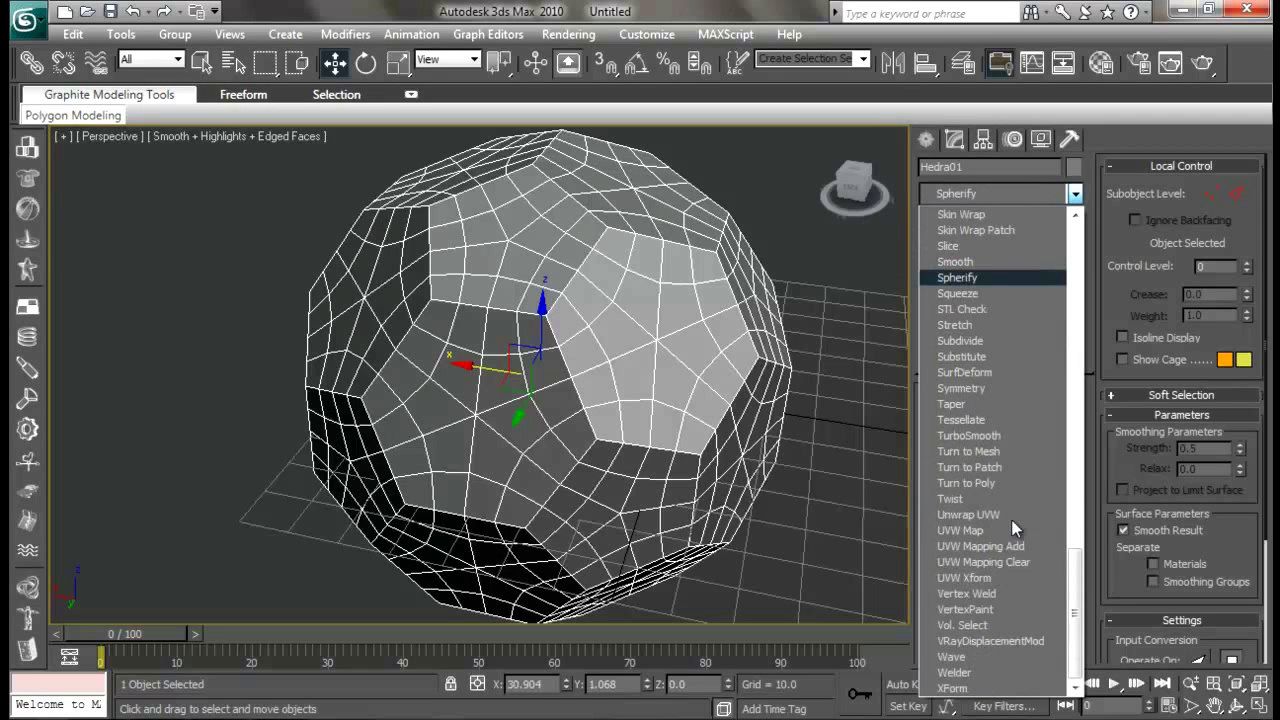
{"action": "key", "text": "Return"}
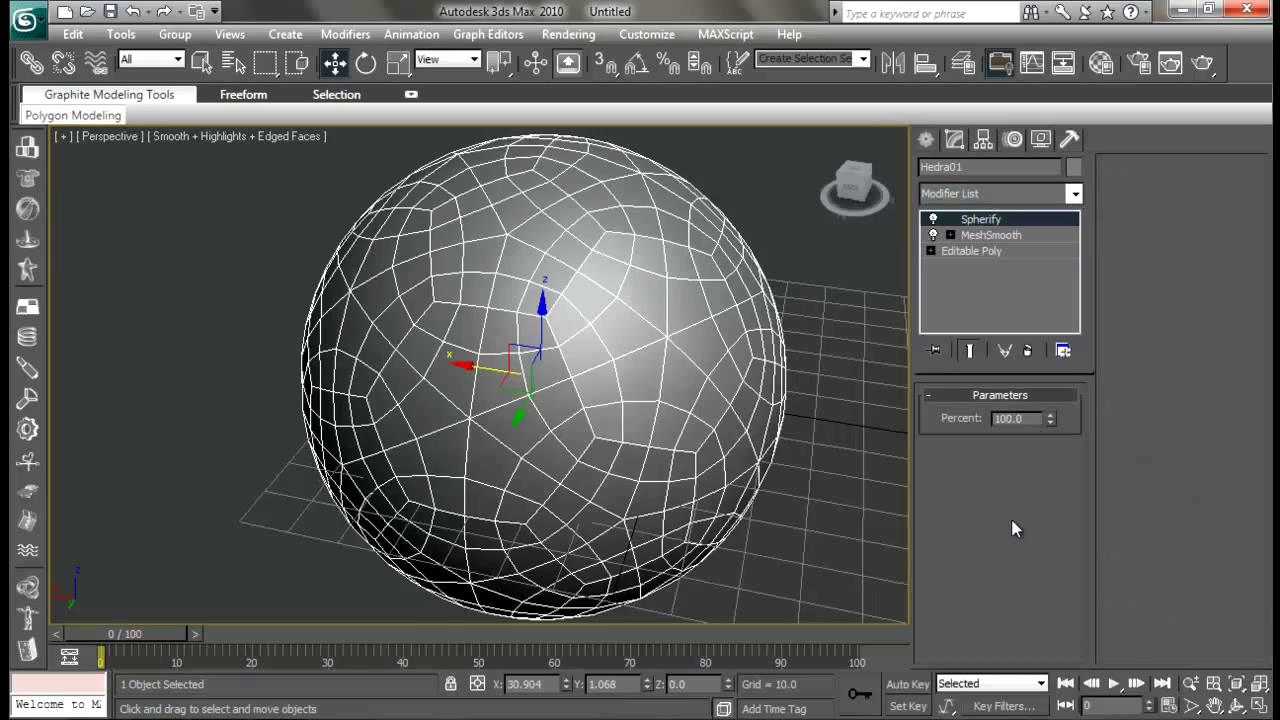
{"action": "middle_click_drag", "start_coordinate": [762, 470], "coordinate": [535, 339], "text": "alt"}
{"action": "middle_click_drag", "start_coordinate": [557, 399], "coordinate": [523, 411], "text": "alt"}
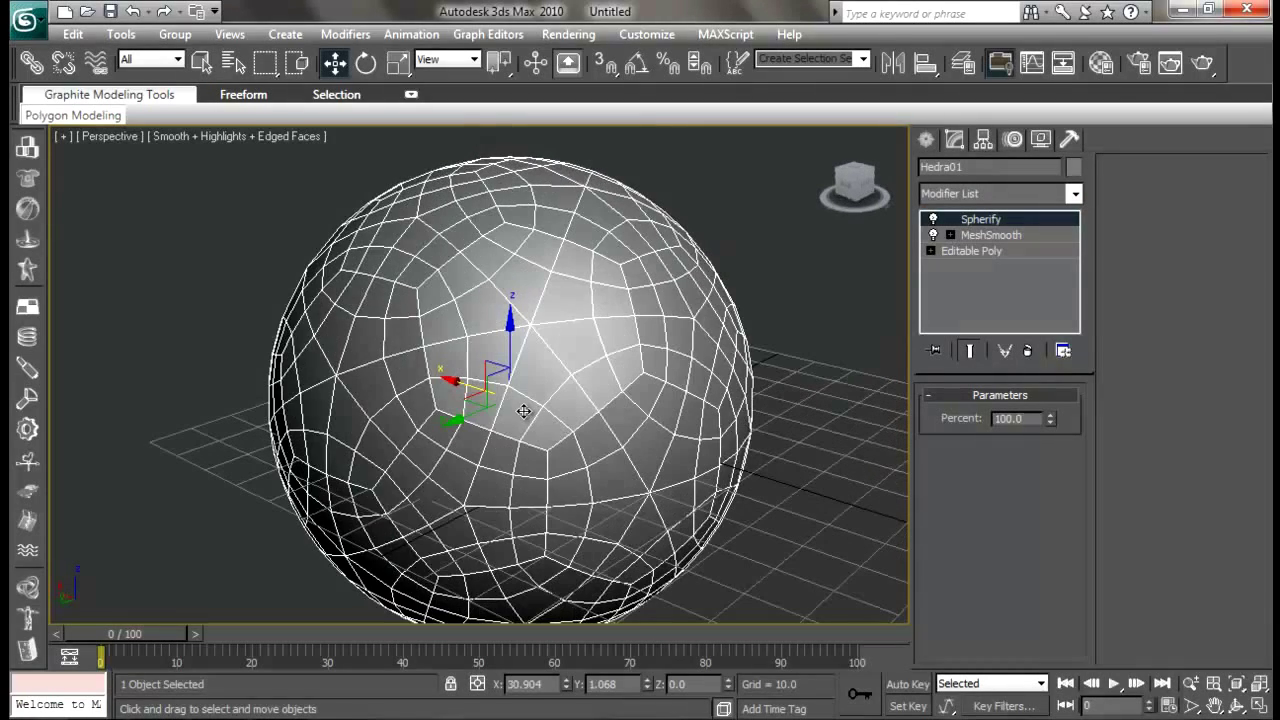
Toggle Edged Faces off and back on to inspect the spherified ball
{"action": "key", "text": "F4"}
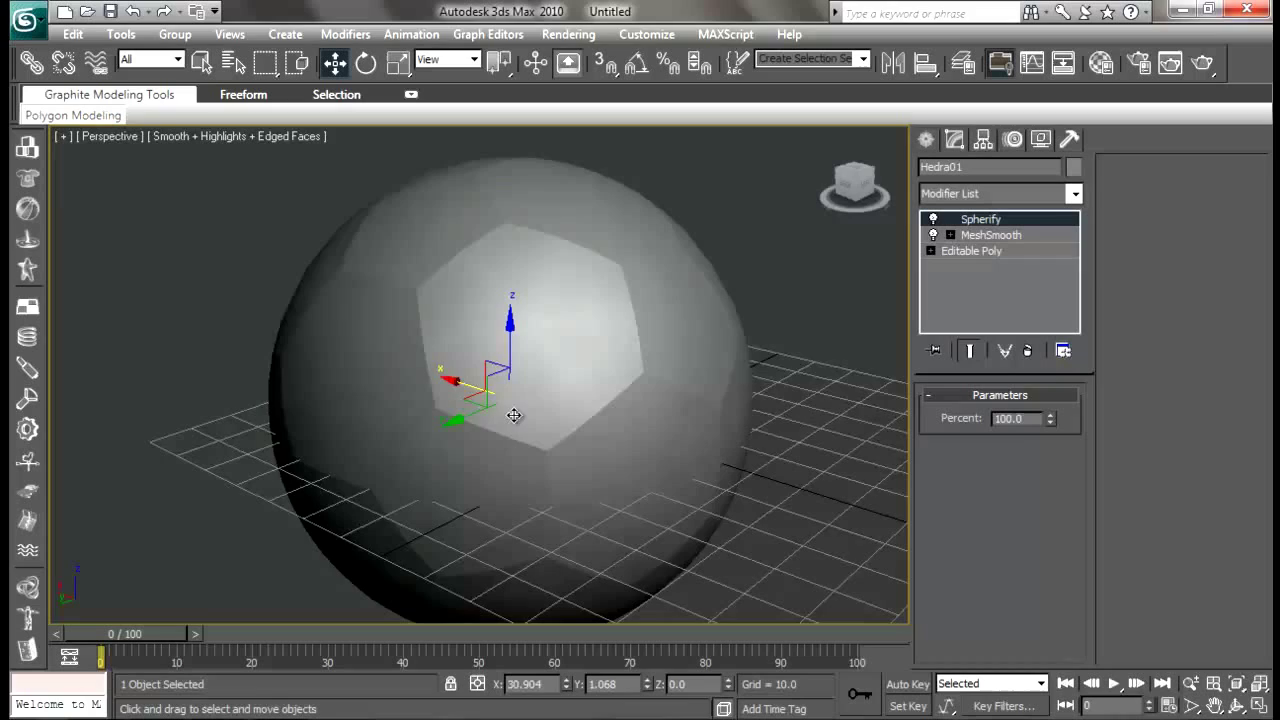
{"action": "middle_click_drag", "start_coordinate": [509, 406], "coordinate": [577, 435], "text": "alt"}
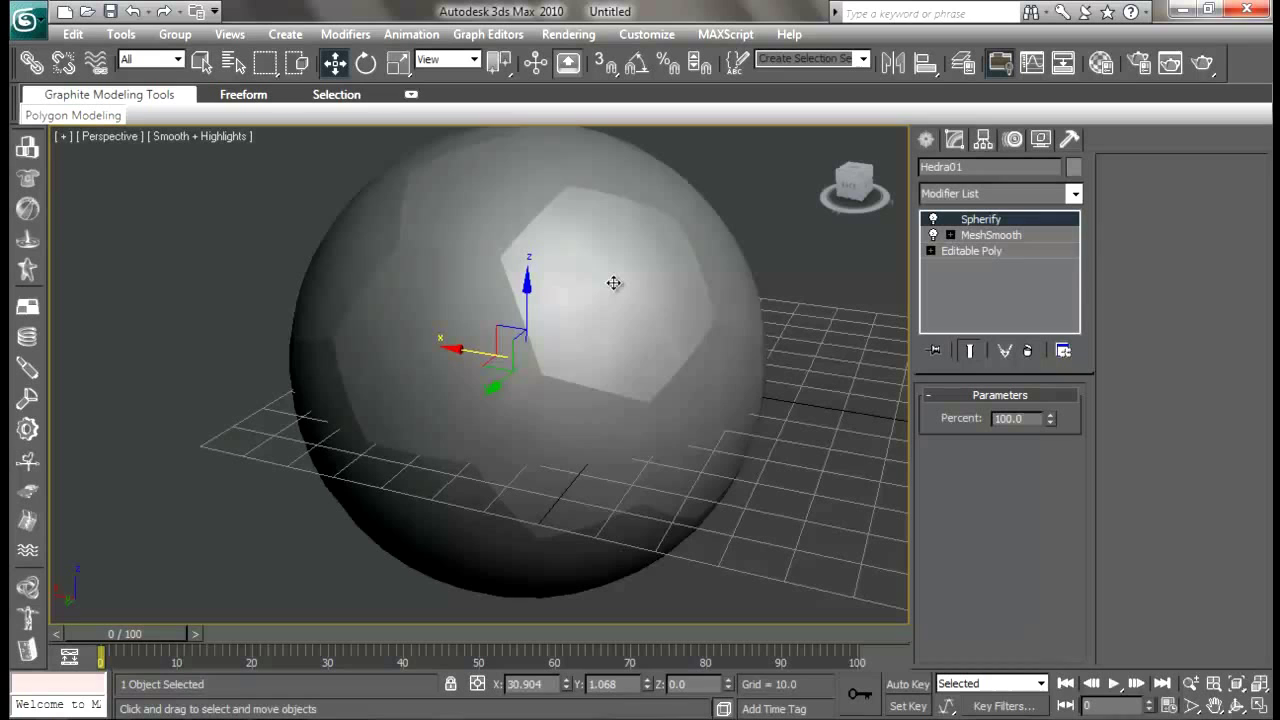
{"action": "key", "text": "F4"}
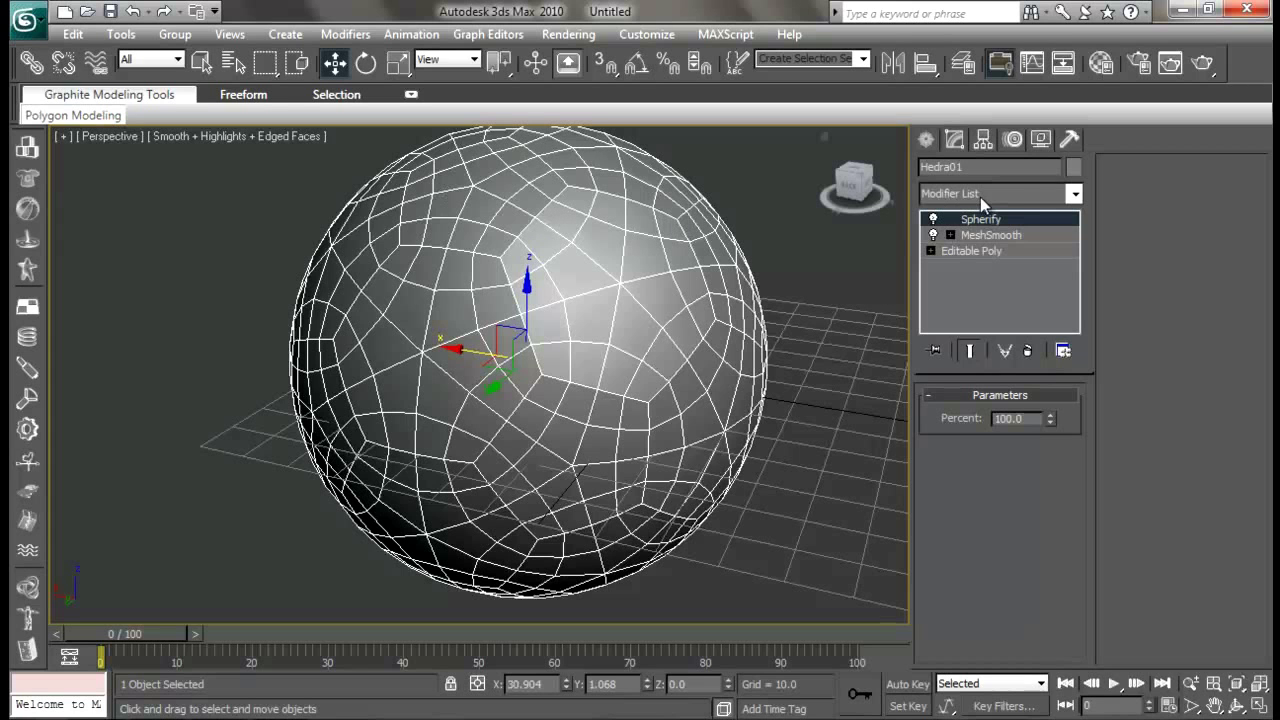
{"action": "left_click", "coordinate": [1012, 199]}
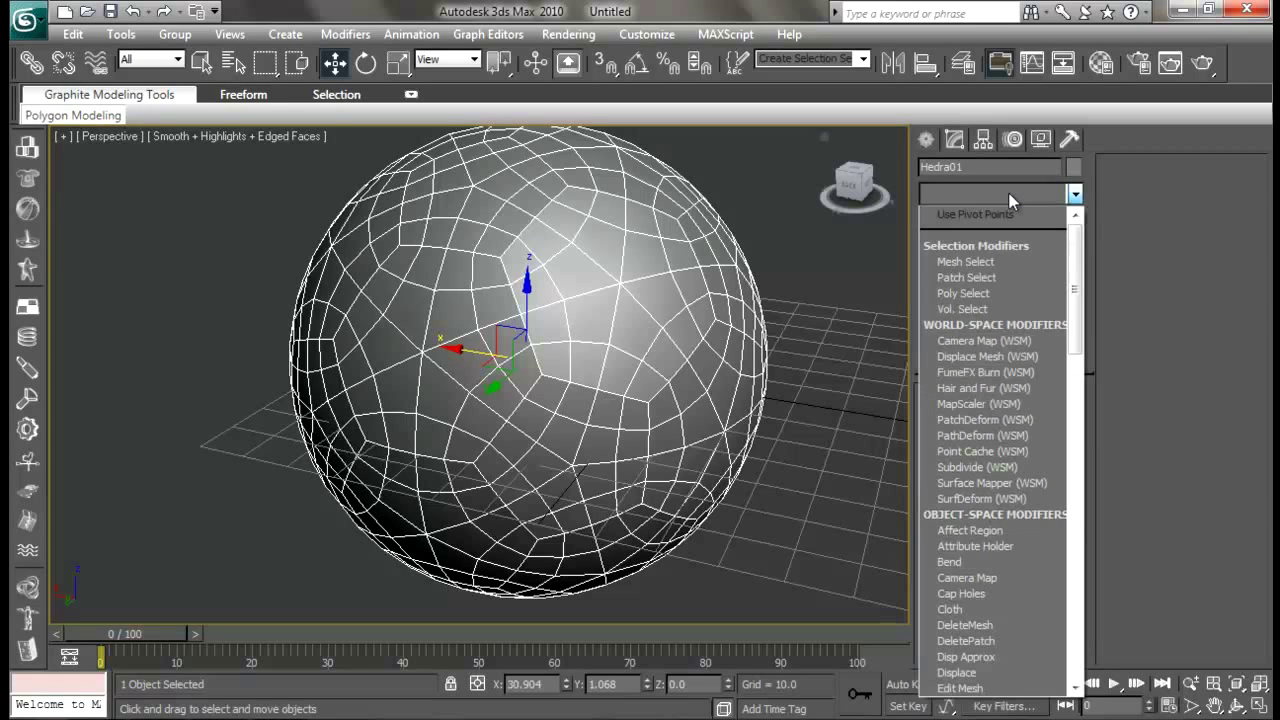
Add an Edit Poly modifier above Spherify on the ball
{"action": "key", "text": "s"}
{"action": "key", "text": "p"}
{"action": "key", "text": "h"}
{"action": "key", "text": "Return"}
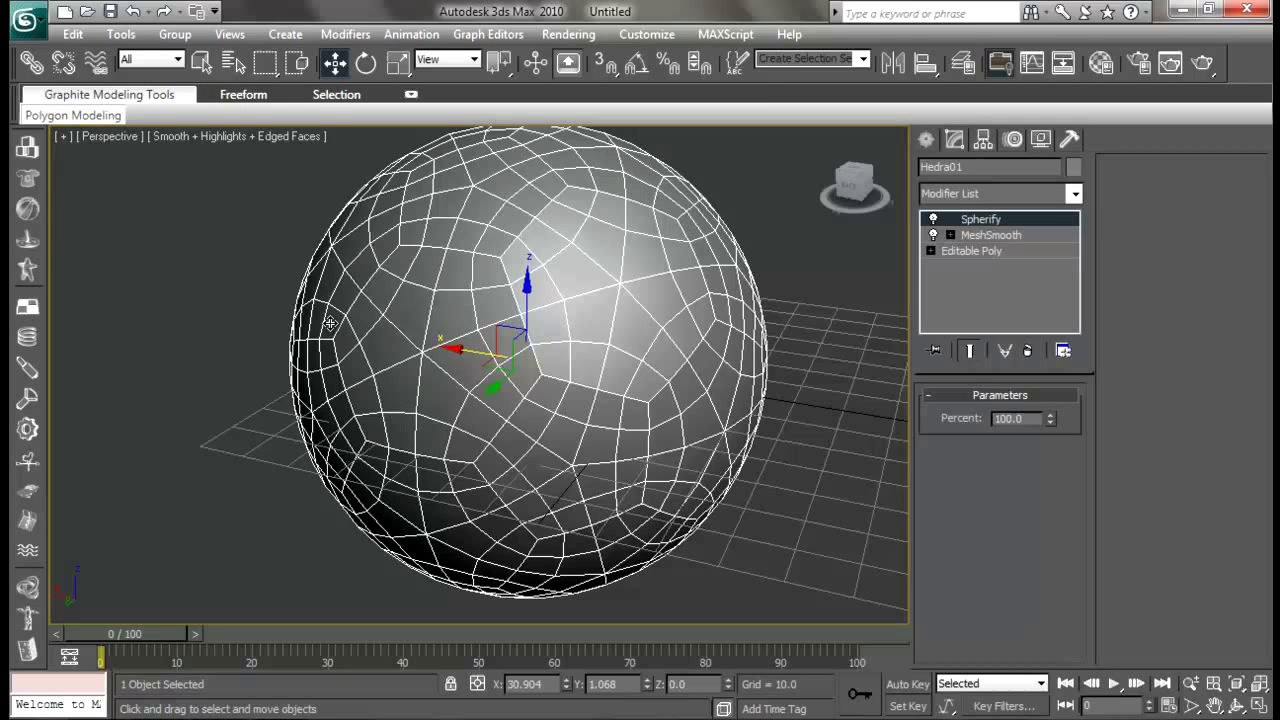
{"action": "right_click", "coordinate": [597, 272]}
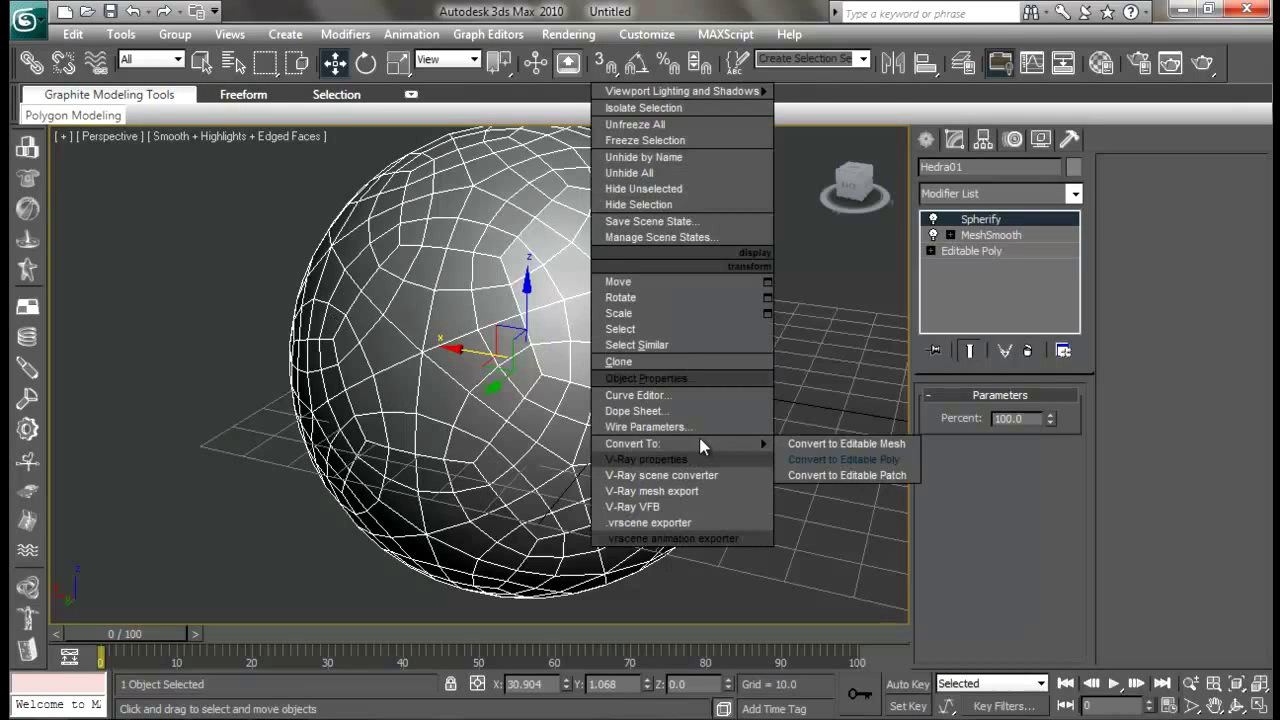
{"action": "left_click", "coordinate": [1020, 200]}
{"action": "scroll", "coordinate": [957, 445], "scroll_direction": "down", "scroll_amount": 5}
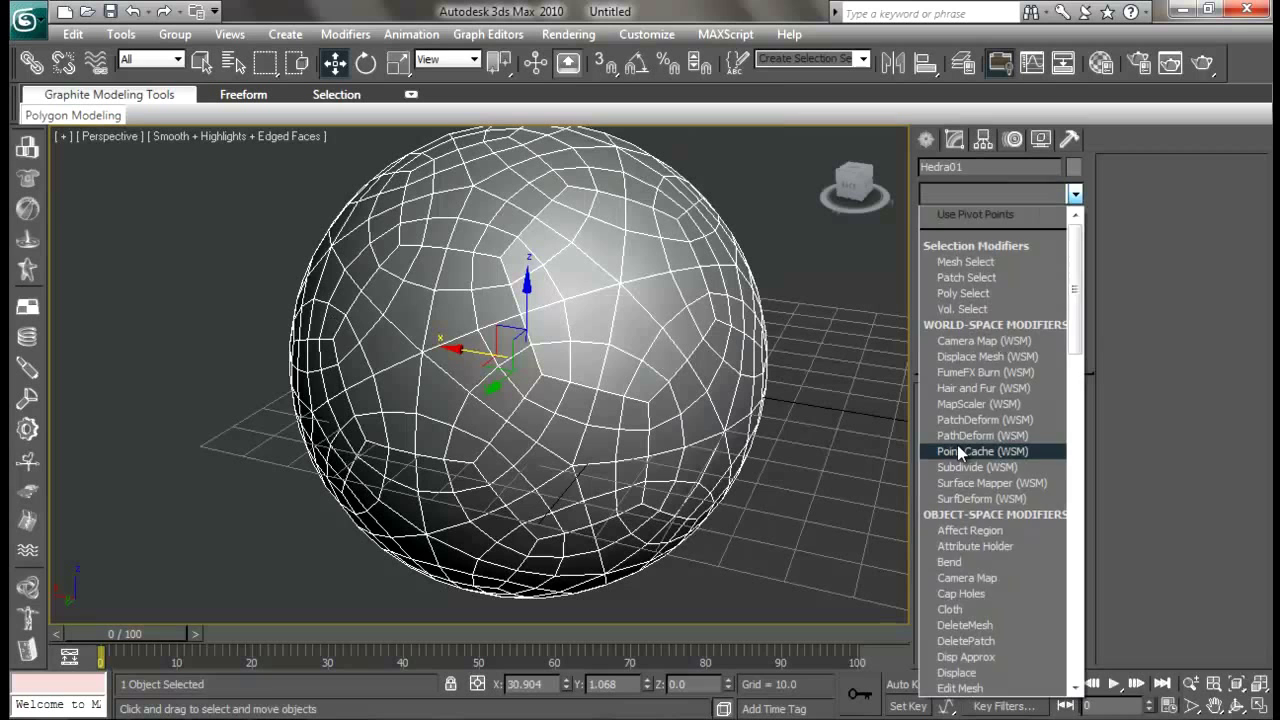
{"action": "key", "text": "e"}
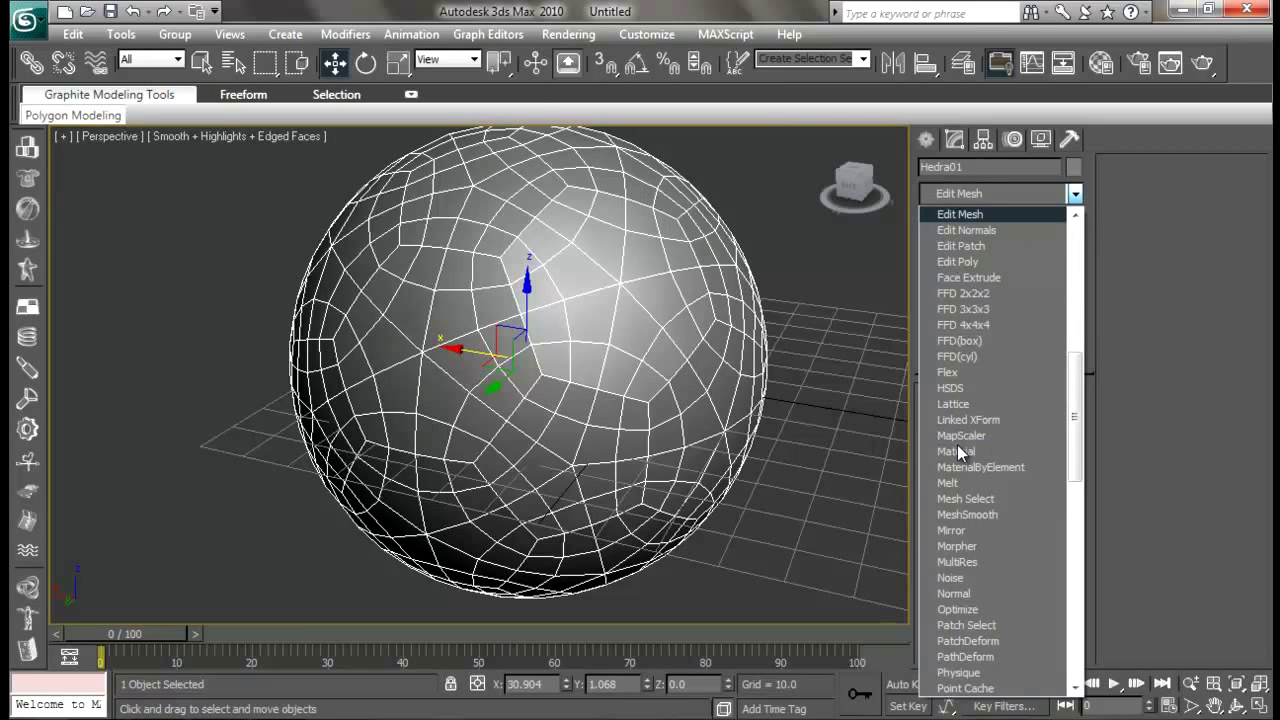
{"action": "key", "text": "e"}
{"action": "key", "text": "e"}
{"action": "key", "text": "e"}
{"action": "key", "text": "Return"}
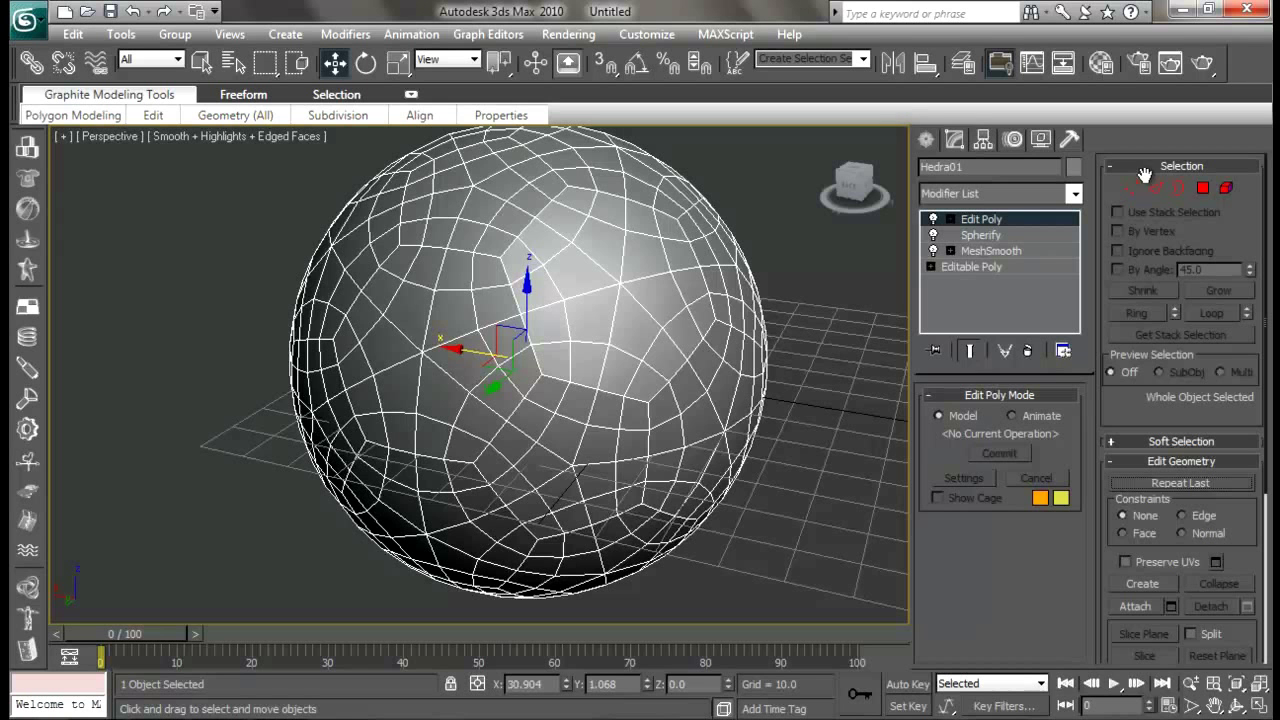
At Polygon level, marquee-select all 720 polygons of the sphere
{"action": "left_click", "coordinate": [1203, 188]}
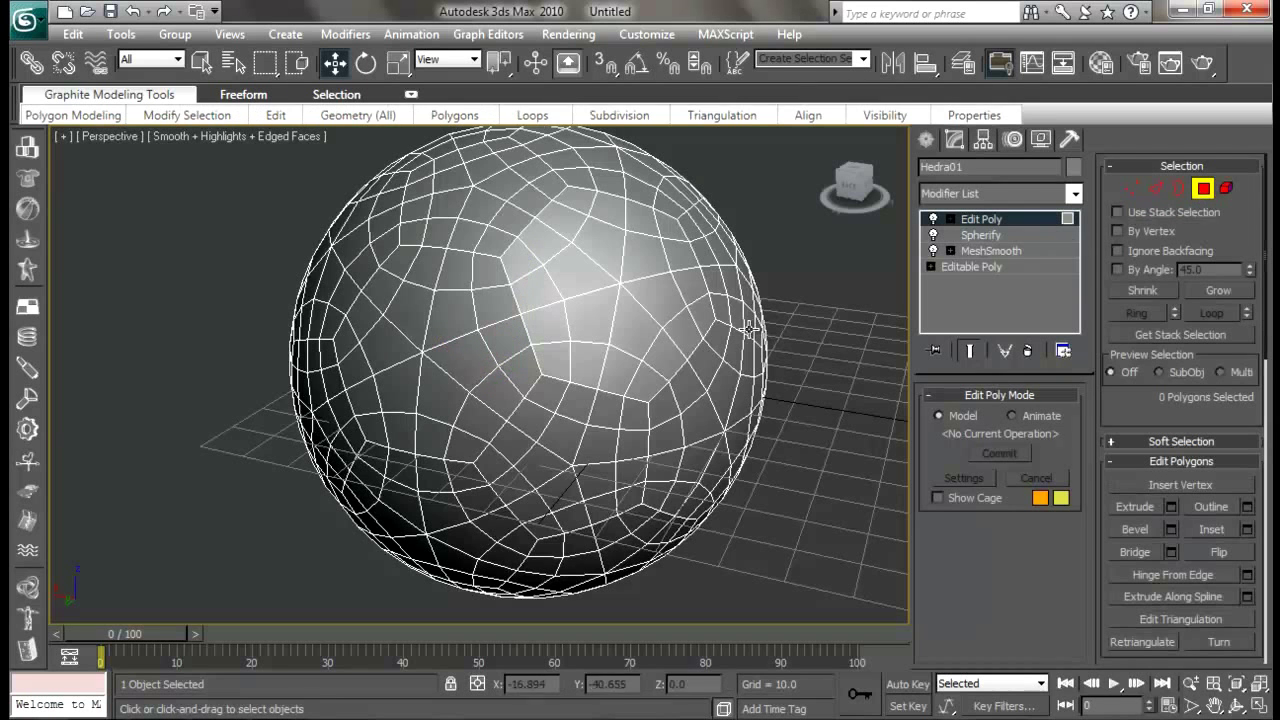
{"action": "scroll", "coordinate": [671, 294], "scroll_direction": "down", "scroll_amount": 4}
{"action": "left_click_drag", "start_coordinate": [727, 172], "coordinate": [340, 568]}
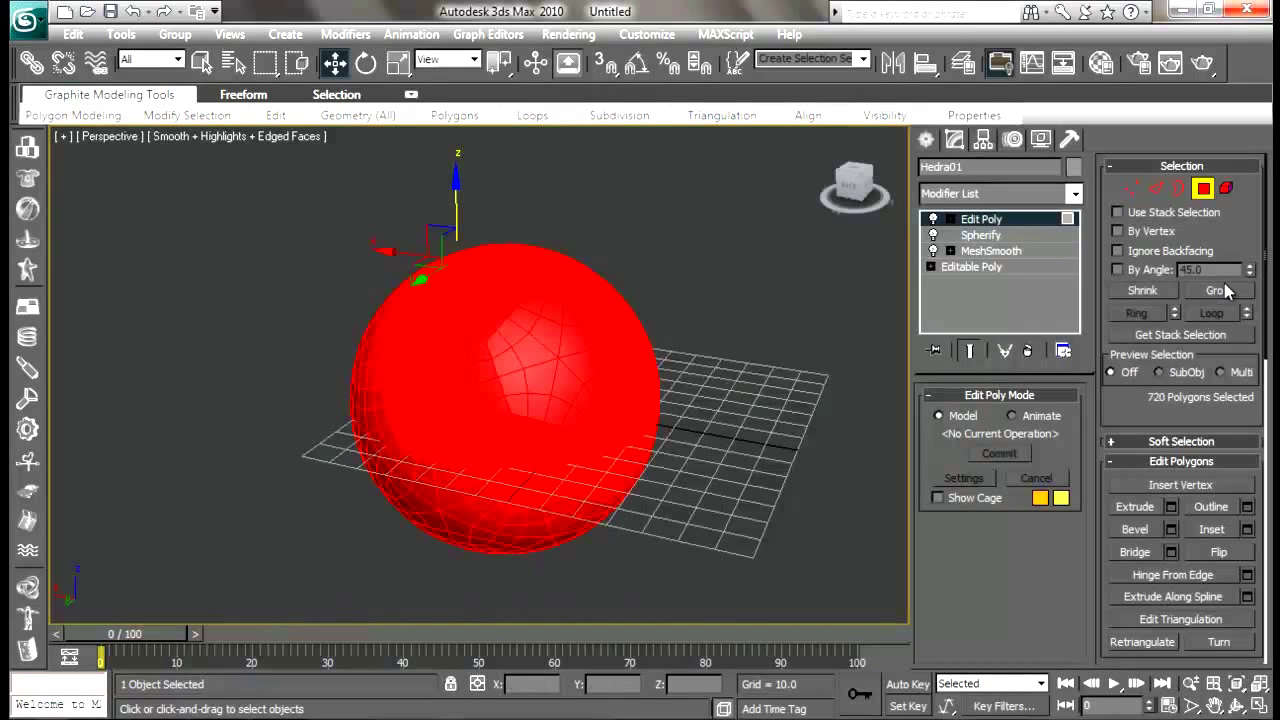
Group-extrude the selected panel polygons by 0.22, then return Hedra01 to object level
{"action": "left_click", "coordinate": [1171, 506]}
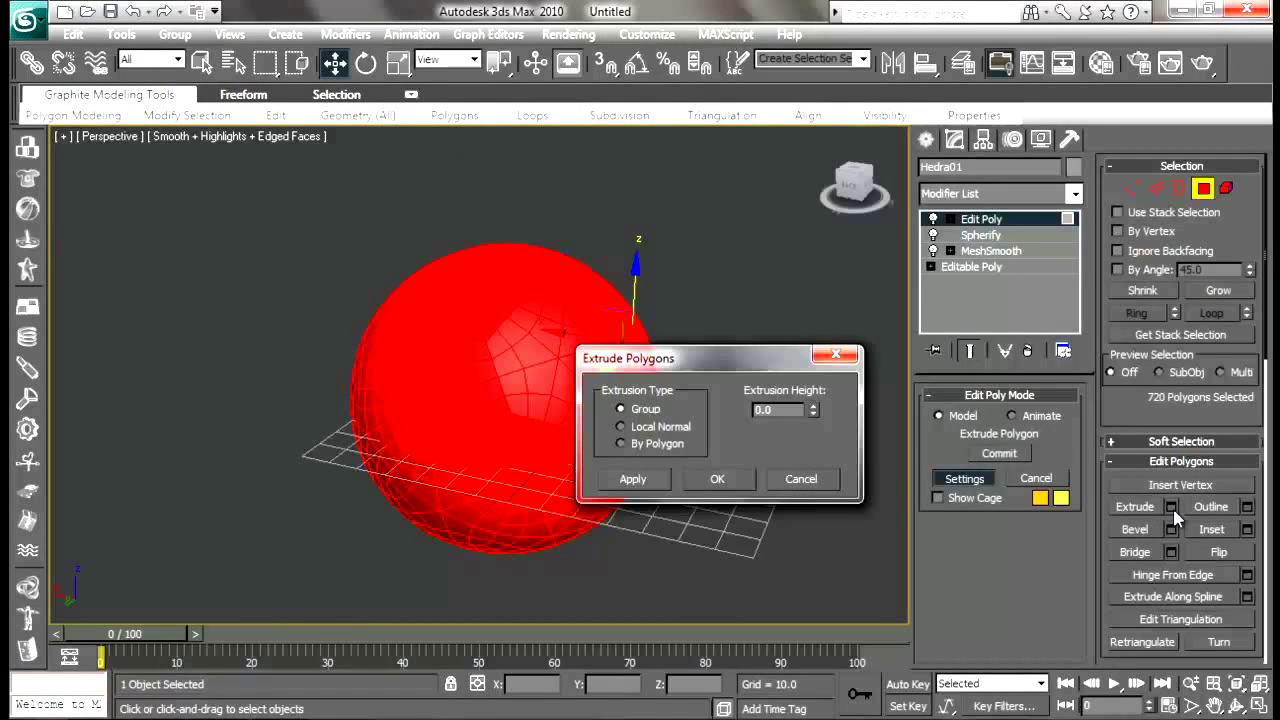
{"action": "left_click_drag", "start_coordinate": [745, 357], "coordinate": [916, 275]}
{"action": "middle_click_drag", "start_coordinate": [520, 420], "coordinate": [585, 415], "text": "alt"}
{"action": "left_click_drag", "start_coordinate": [985, 328], "coordinate": [985, 282]}
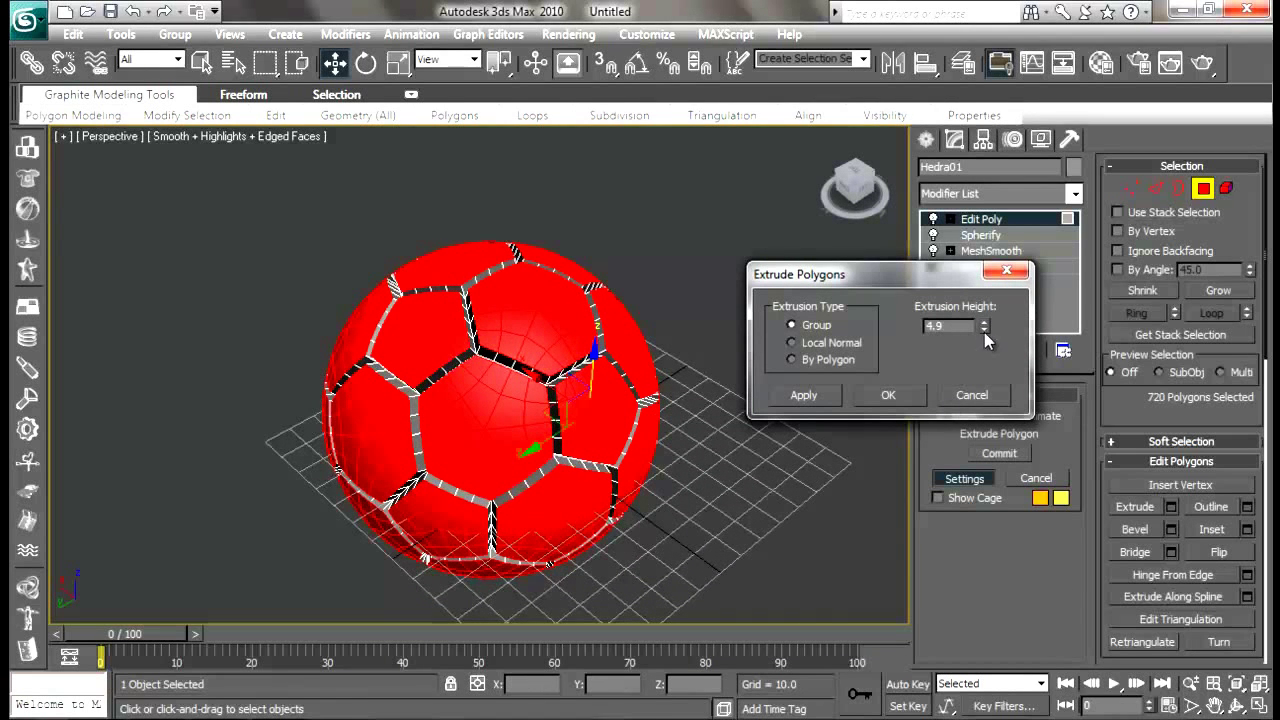
{"action": "left_click_drag", "start_coordinate": [985, 338], "coordinate": [998, 424]}
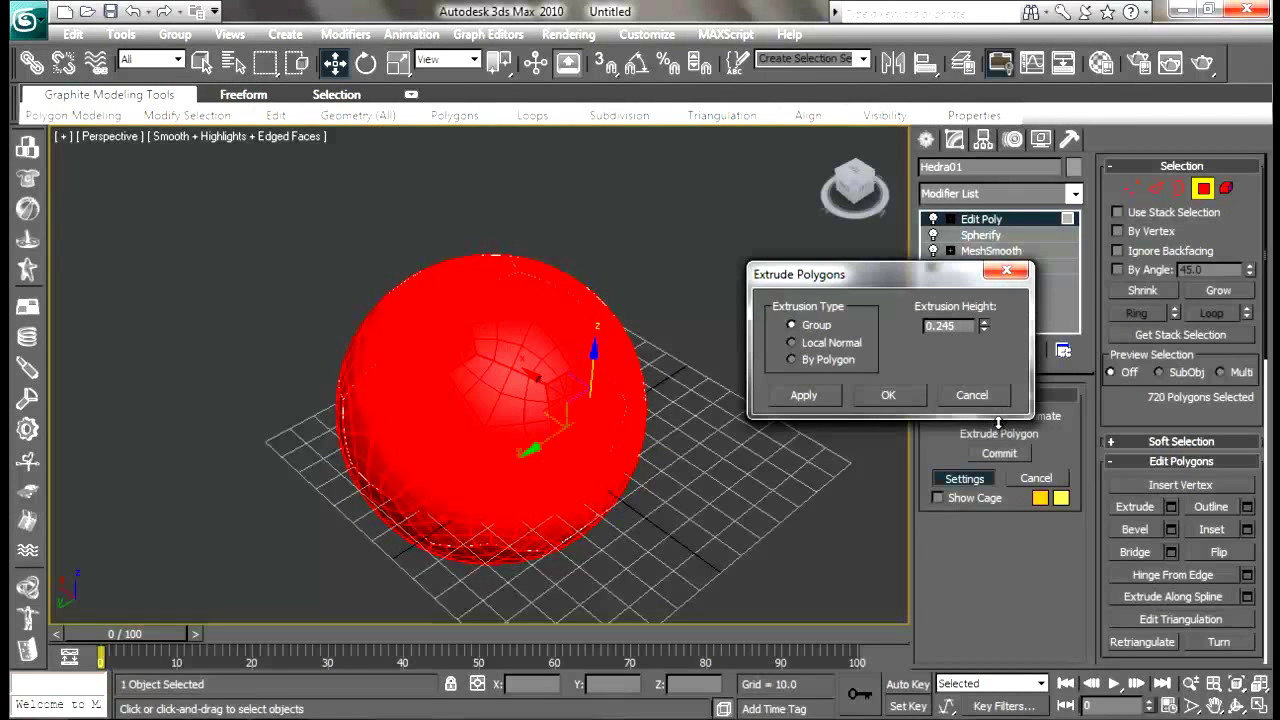
{"action": "double_click", "coordinate": [967, 330]}
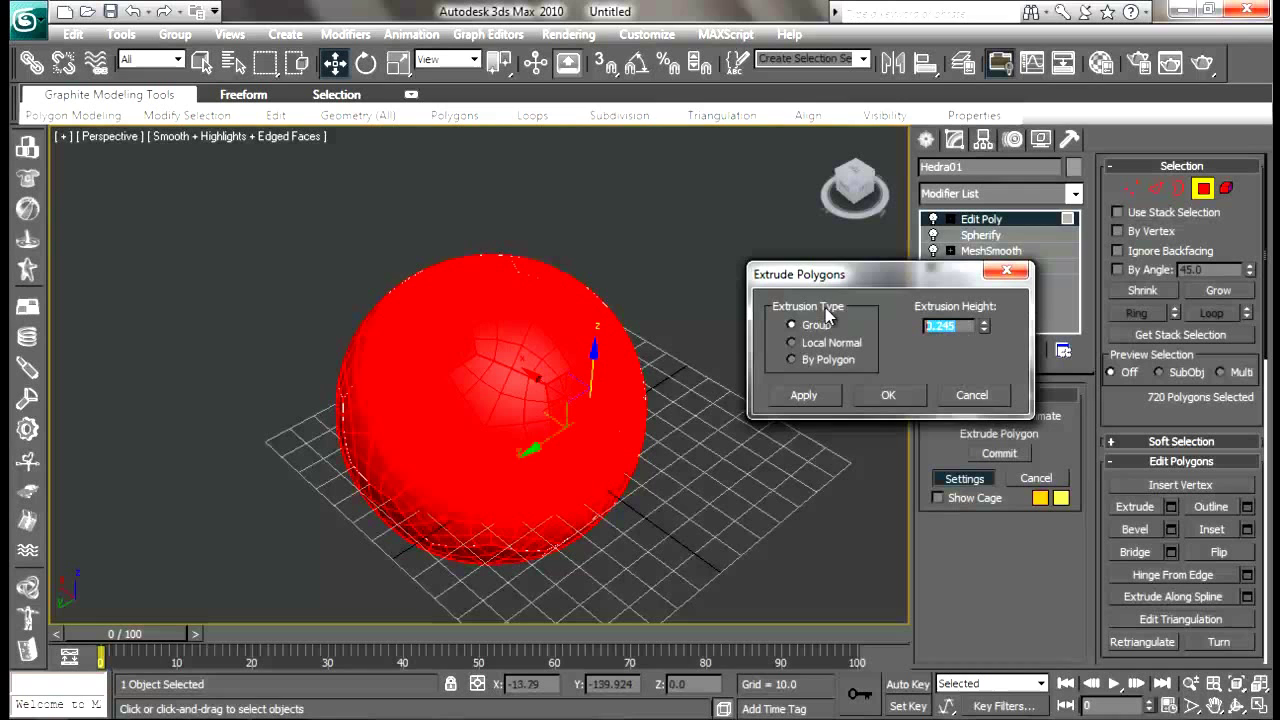
{"action": "type", "text": "0."}
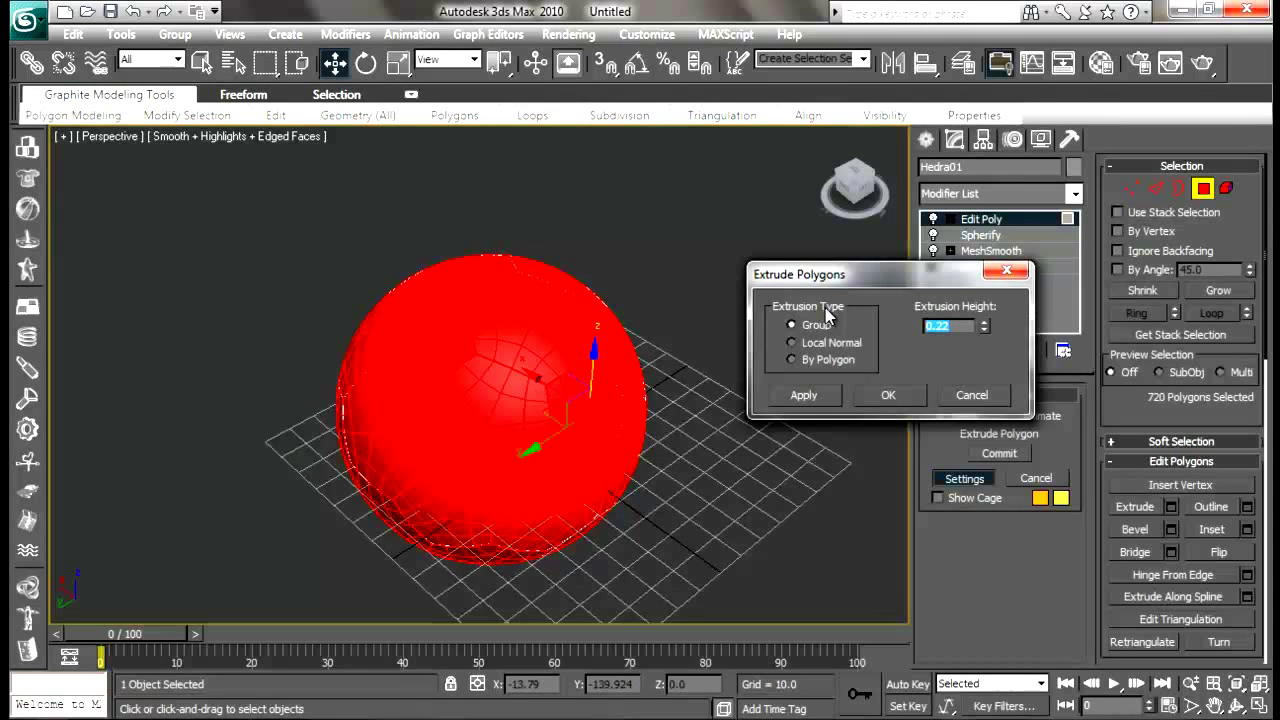
{"action": "scroll", "coordinate": [594, 400], "scroll_direction": "up", "scroll_amount": 8}
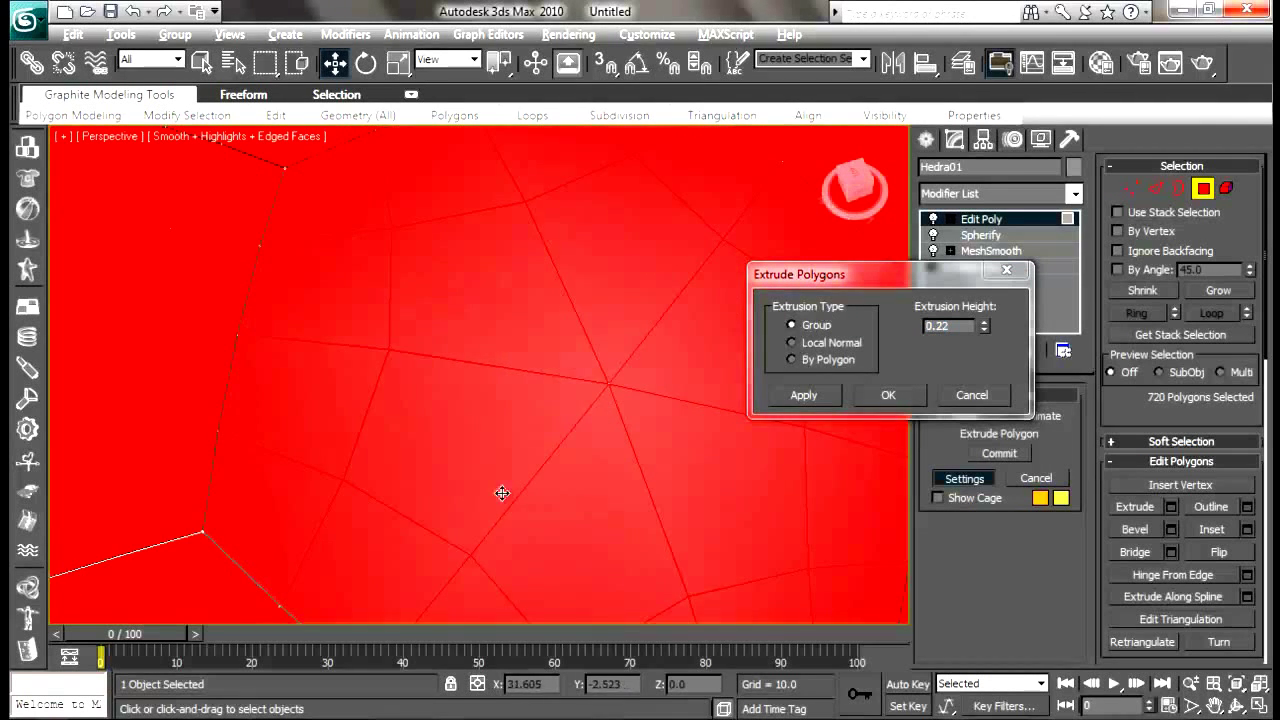
{"action": "scroll", "coordinate": [528, 480], "scroll_direction": "down", "scroll_amount": 10}
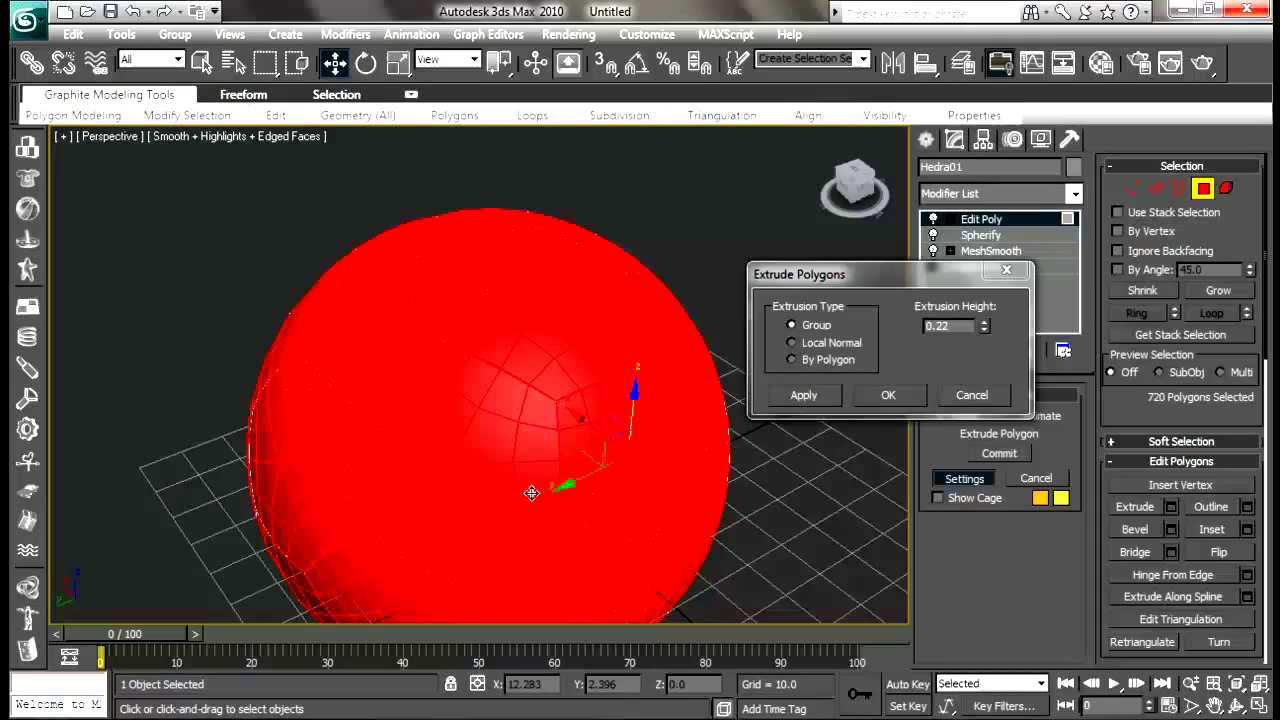
{"action": "left_click", "coordinate": [887, 396]}
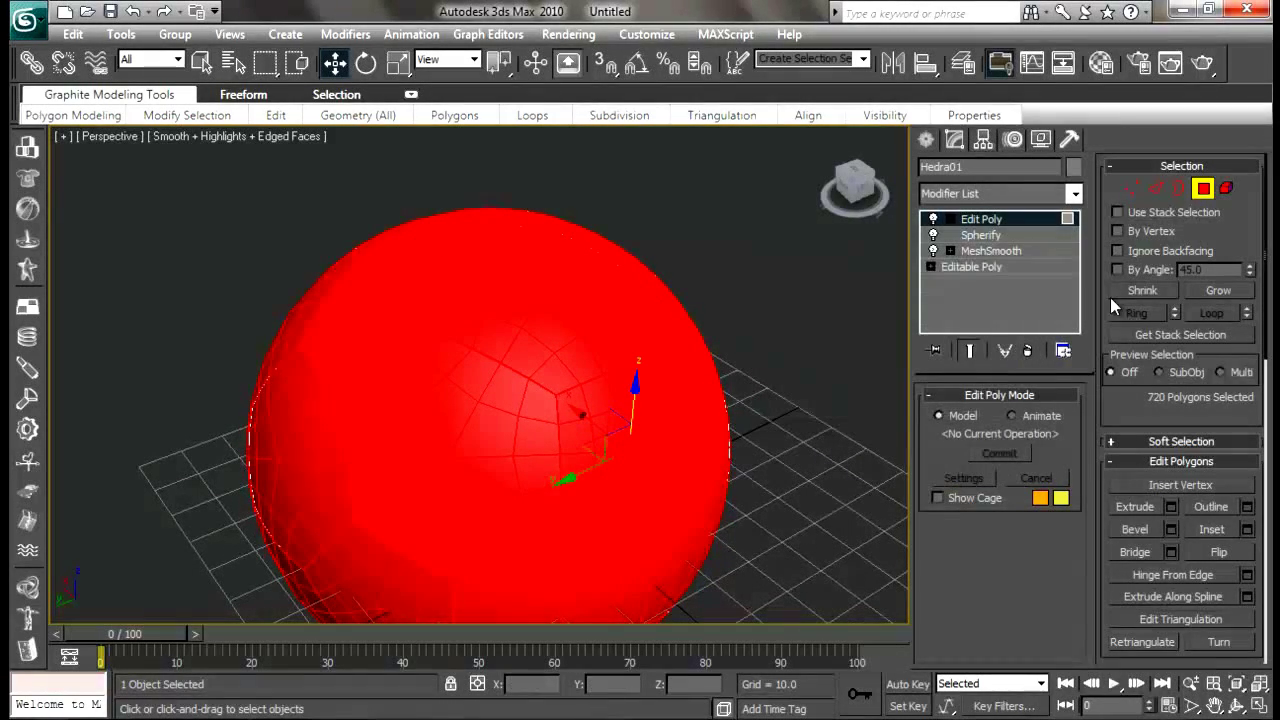
{"action": "left_click", "coordinate": [1200, 192]}
{"action": "middle_click_drag", "start_coordinate": [757, 397], "coordinate": [655, 378], "text": "alt"}
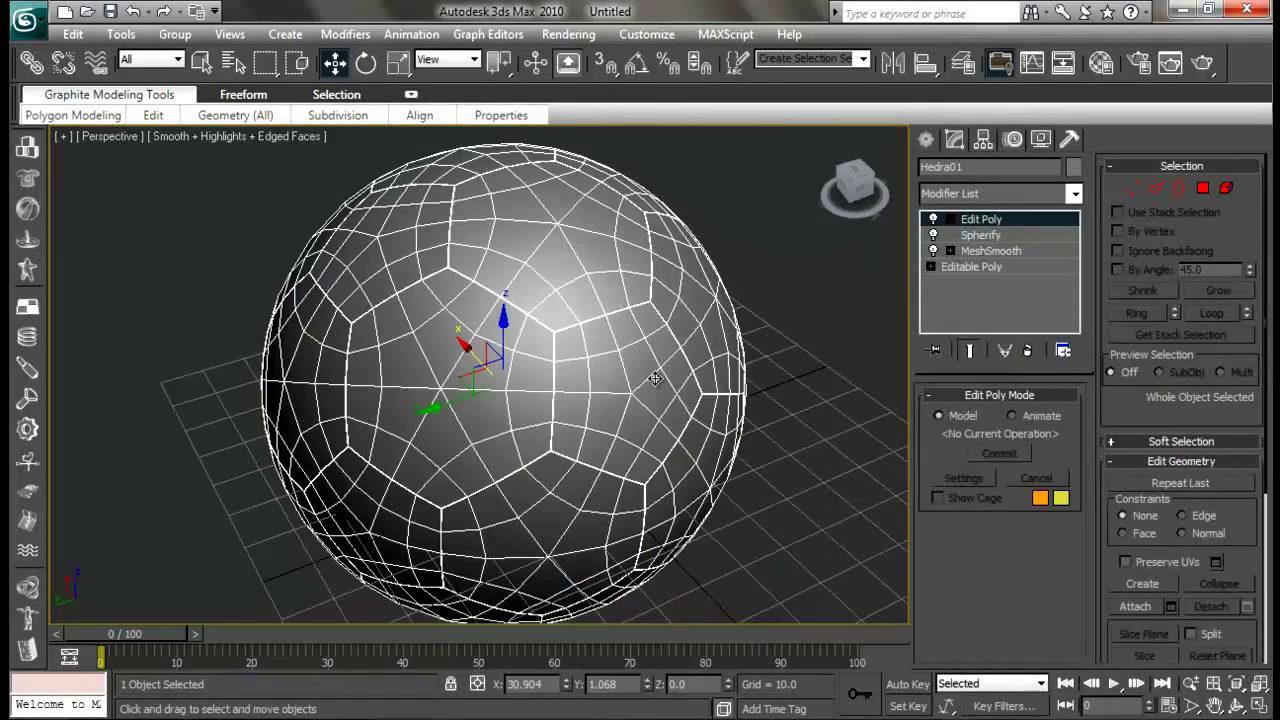
Add a second MeshSmooth modifier to the ball from the Modifier List
{"action": "left_click", "coordinate": [1006, 195]}
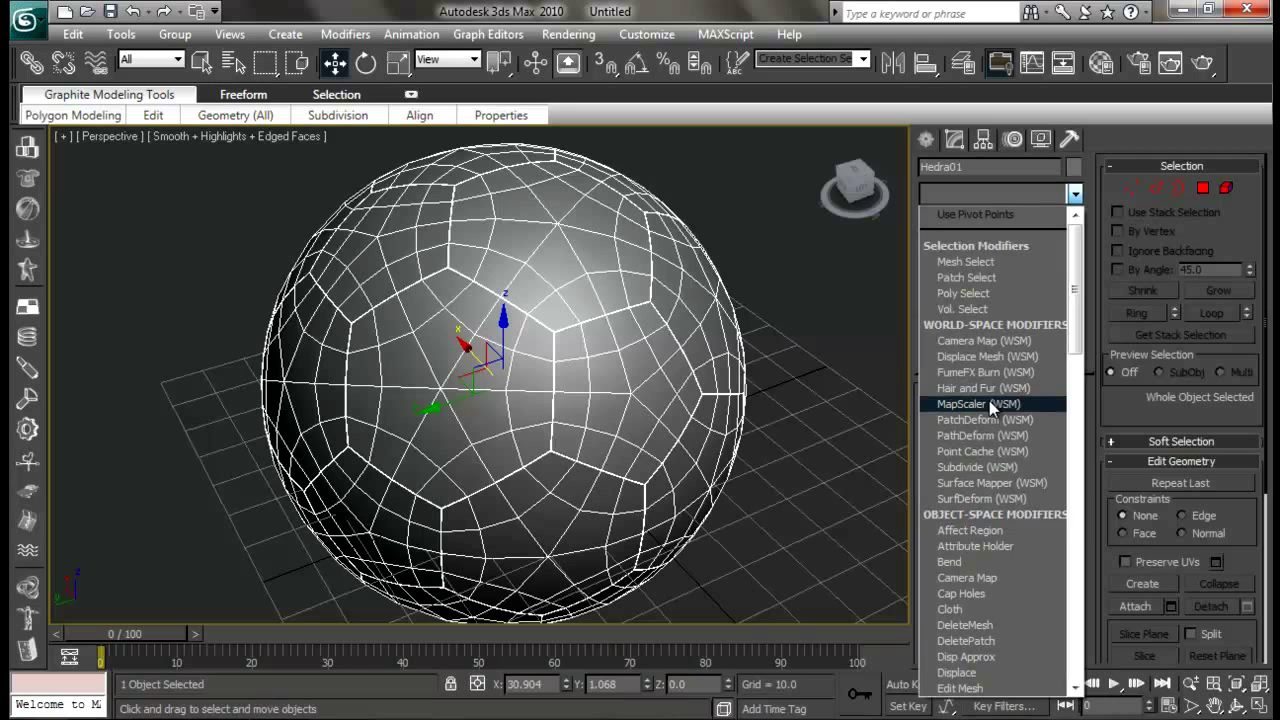
{"action": "type", "text": "me"}
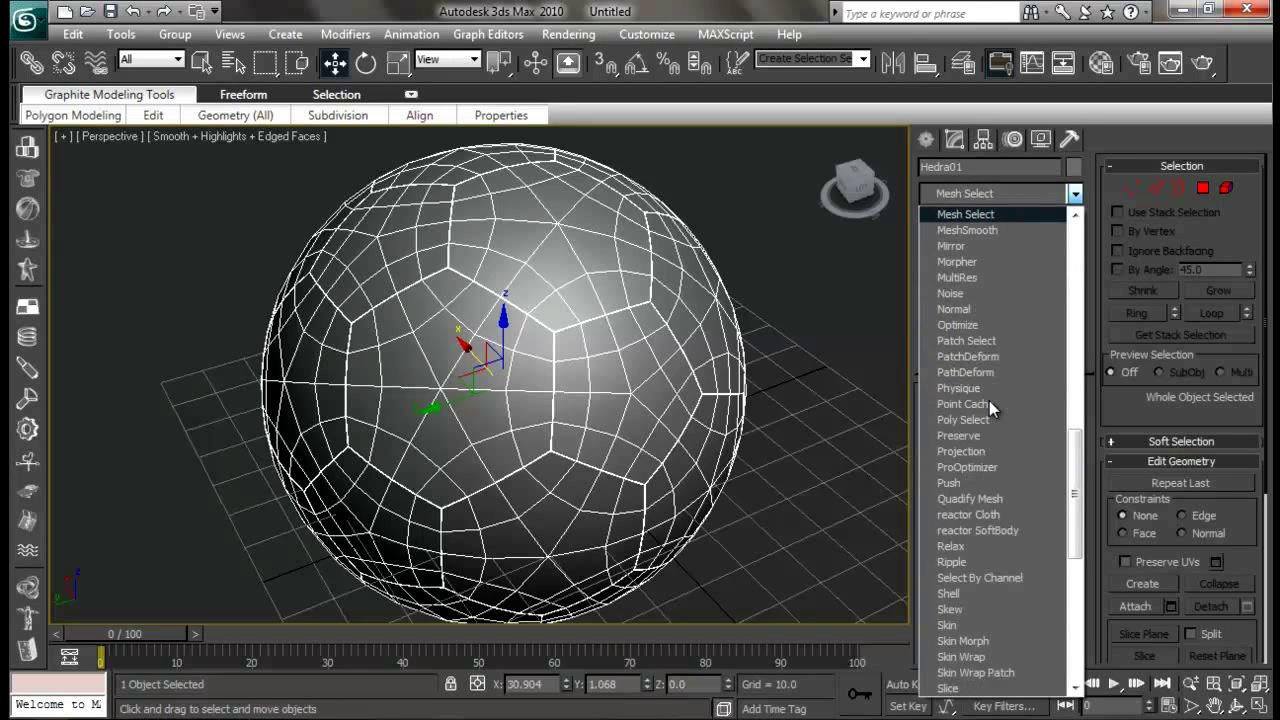
{"action": "key", "text": "Down"}
{"action": "key", "text": "Return"}
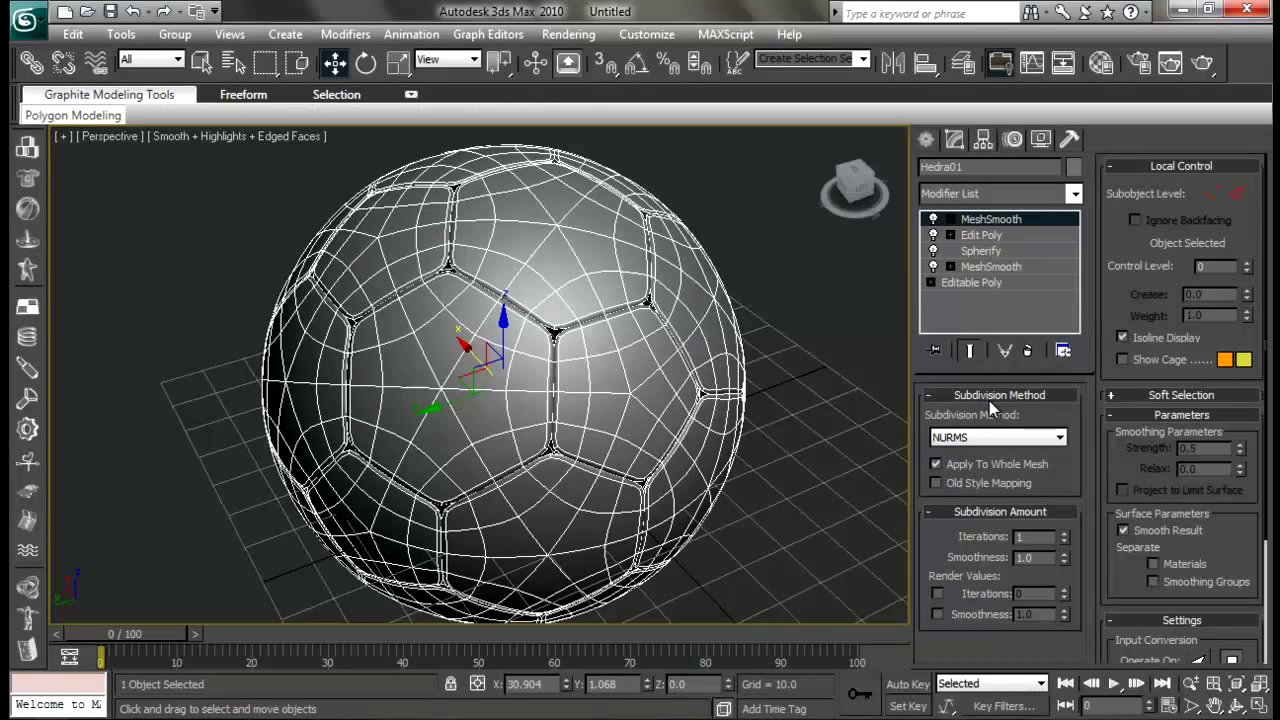
Orbit and zoom around the ball to inspect the rounded seams, then reselect it
{"action": "left_click", "coordinate": [880, 536]}
{"action": "middle_click_drag", "start_coordinate": [880, 536], "coordinate": [626, 509], "text": "alt"}
{"action": "scroll", "coordinate": [617, 486], "scroll_direction": "up", "scroll_amount": 5}
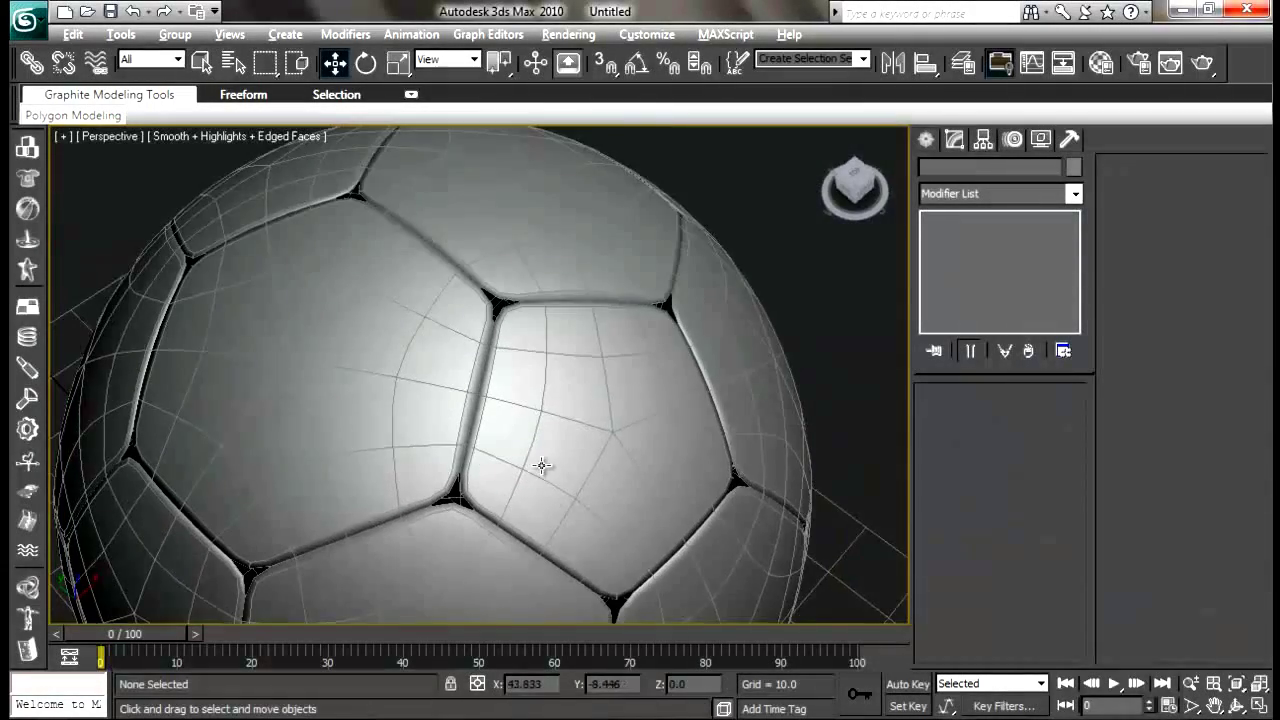
{"action": "scroll", "coordinate": [451, 441], "scroll_direction": "up", "scroll_amount": 5}
{"action": "scroll", "coordinate": [294, 401], "scroll_direction": "down", "scroll_amount": 3}
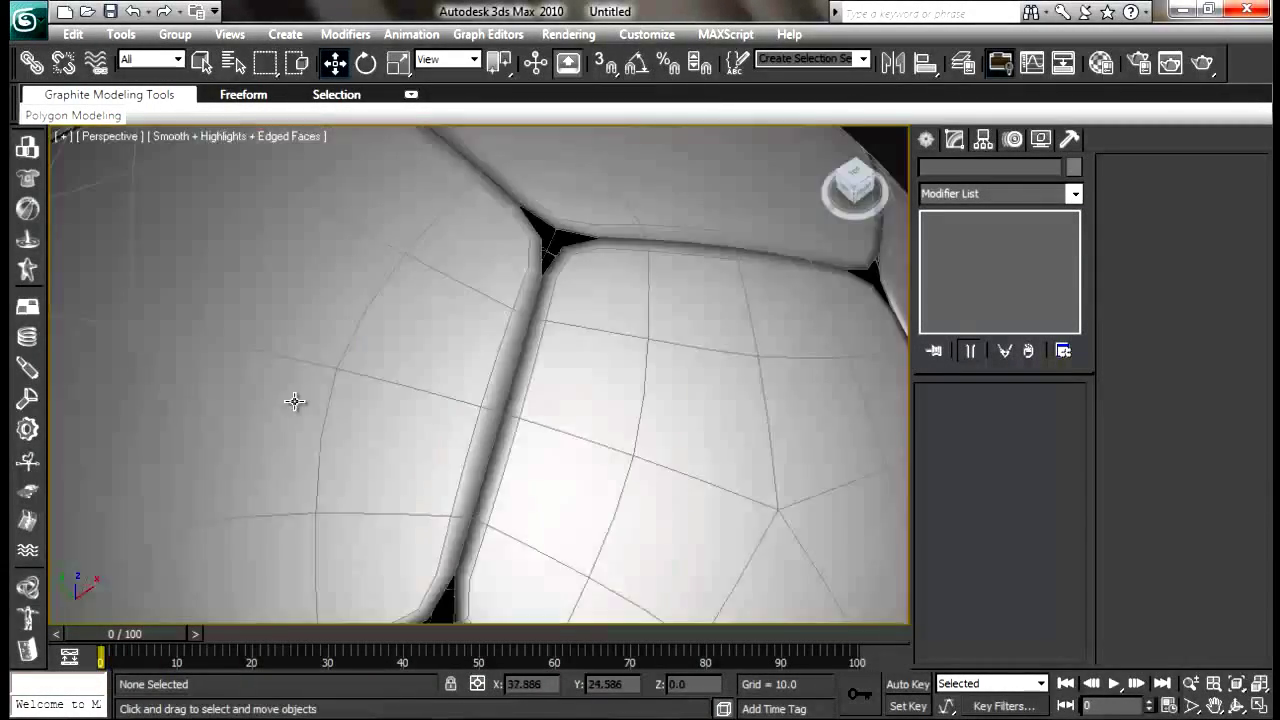
{"action": "scroll", "coordinate": [294, 401], "scroll_direction": "down", "scroll_amount": 4}
{"action": "middle_click_drag", "start_coordinate": [423, 486], "coordinate": [506, 460], "text": "alt"}
{"action": "scroll", "coordinate": [528, 456], "scroll_direction": "up", "scroll_amount": 2}
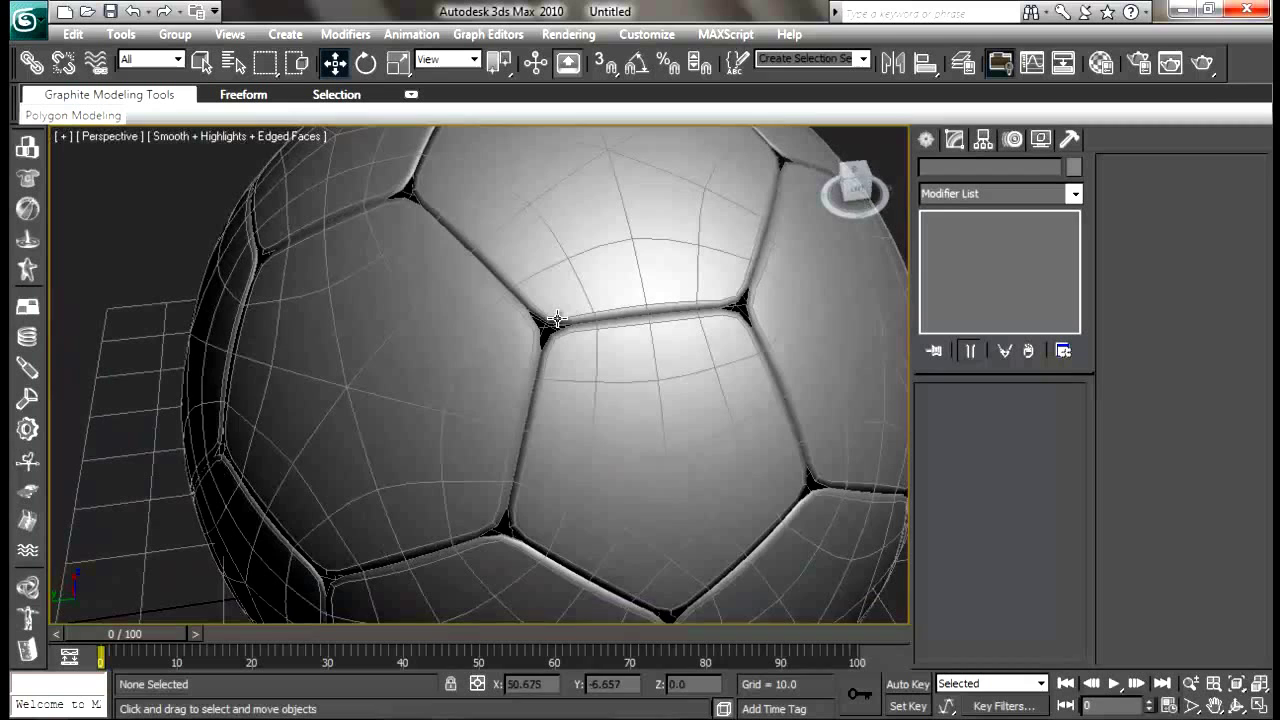
{"action": "scroll", "coordinate": [595, 388], "scroll_direction": "up", "scroll_amount": 4}
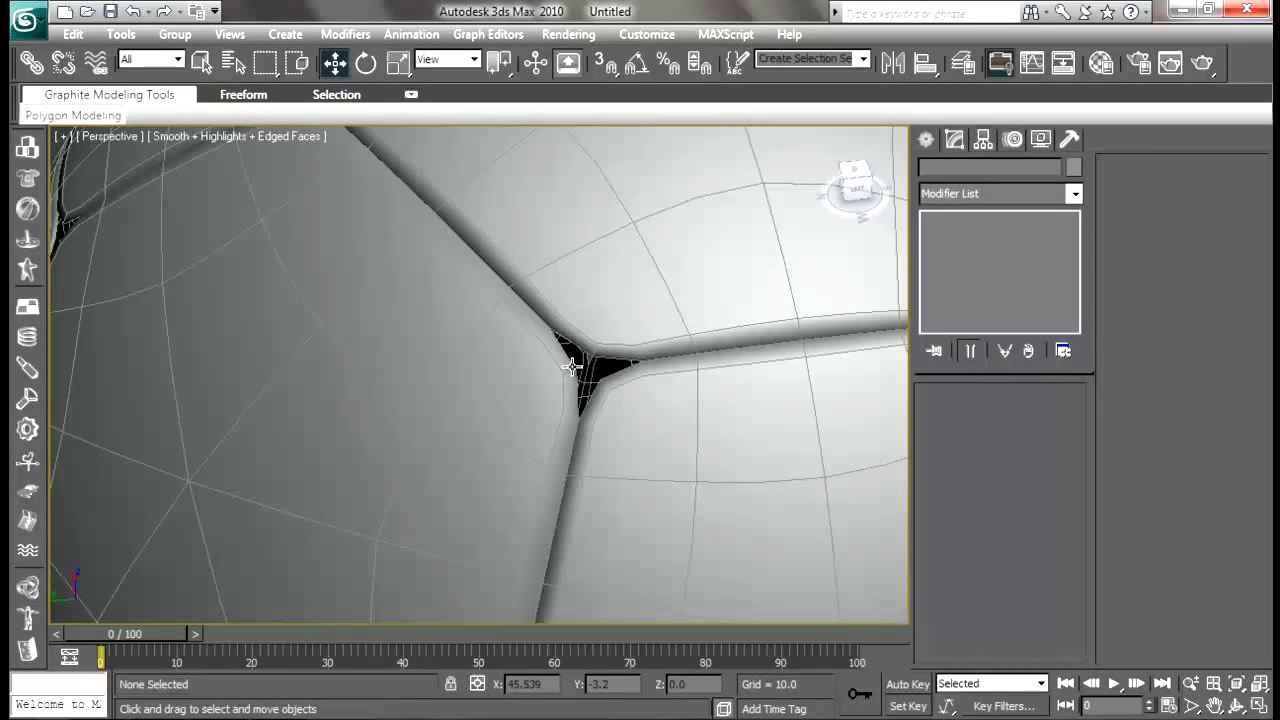
{"action": "middle_click_drag", "start_coordinate": [580, 396], "coordinate": [580, 457], "text": "alt"}
{"action": "scroll", "coordinate": [546, 486], "scroll_direction": "down", "scroll_amount": 6}
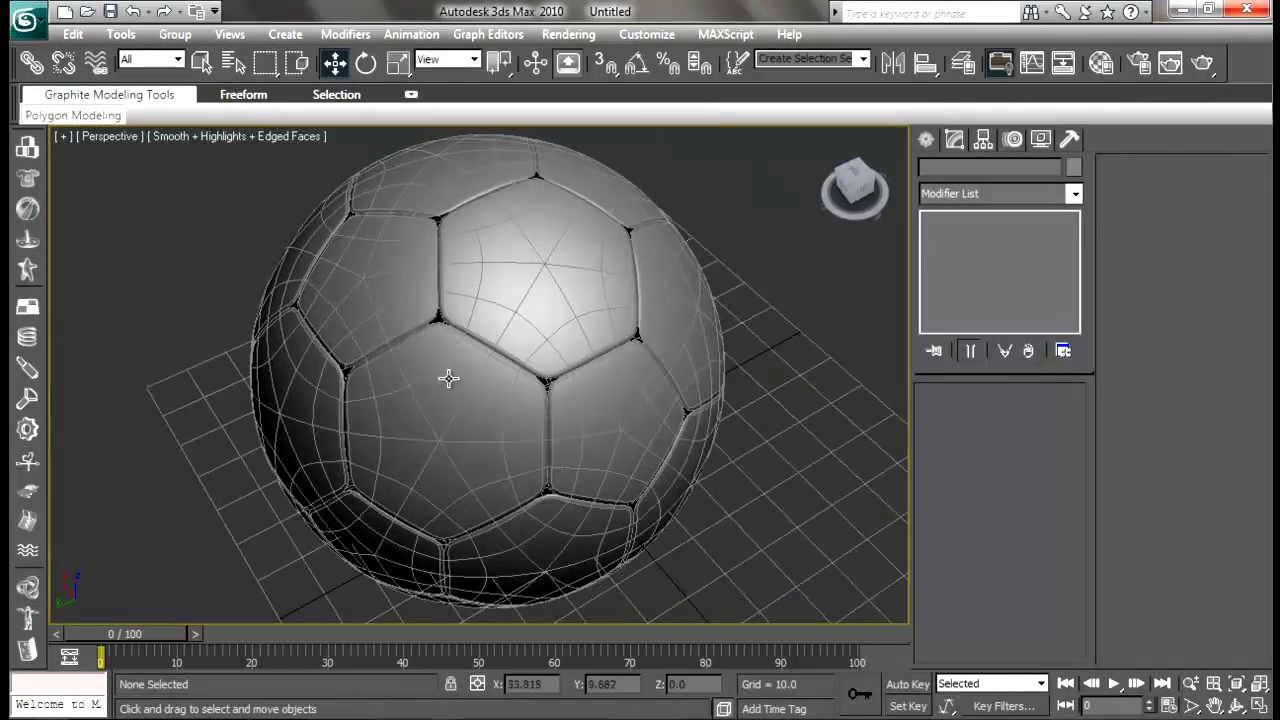
{"action": "middle_click_drag", "start_coordinate": [448, 378], "coordinate": [529, 426], "text": "alt"}
{"action": "left_click", "coordinate": [574, 316]}
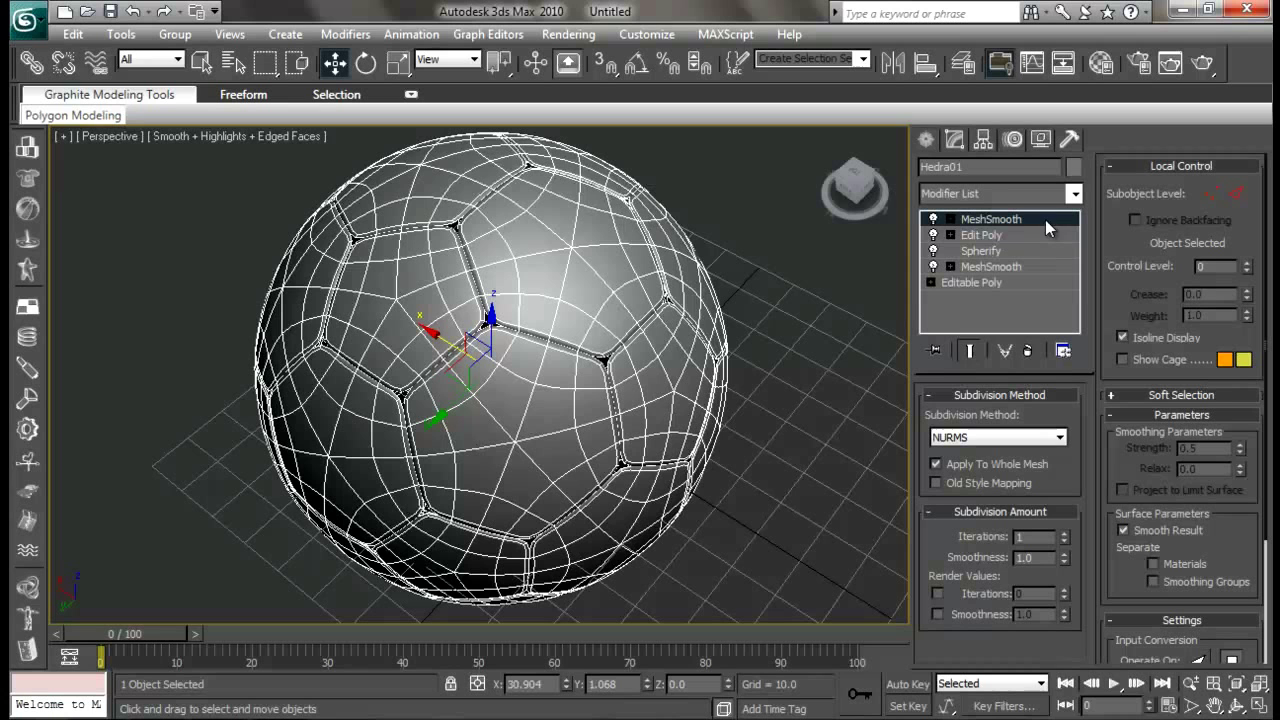
Set the top MeshSmooth's subdivision method to Quad Output
{"action": "left_click", "coordinate": [1016, 440]}
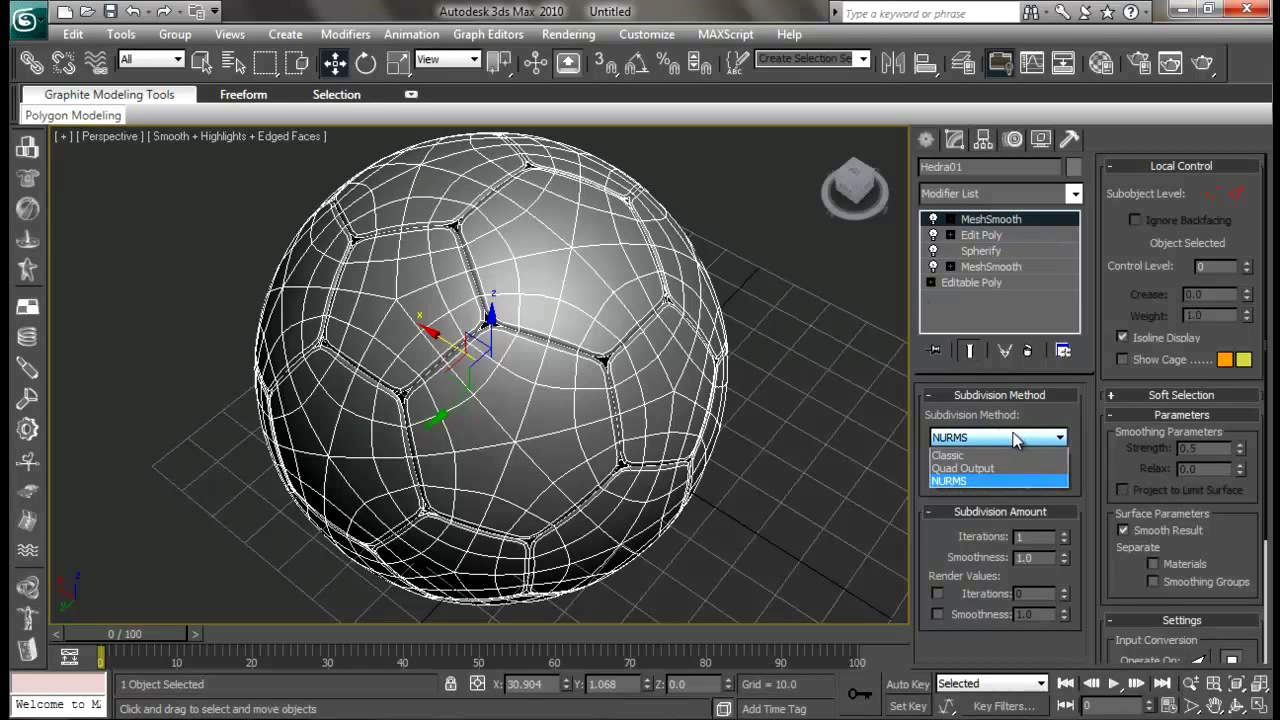
{"action": "left_click", "coordinate": [992, 469]}
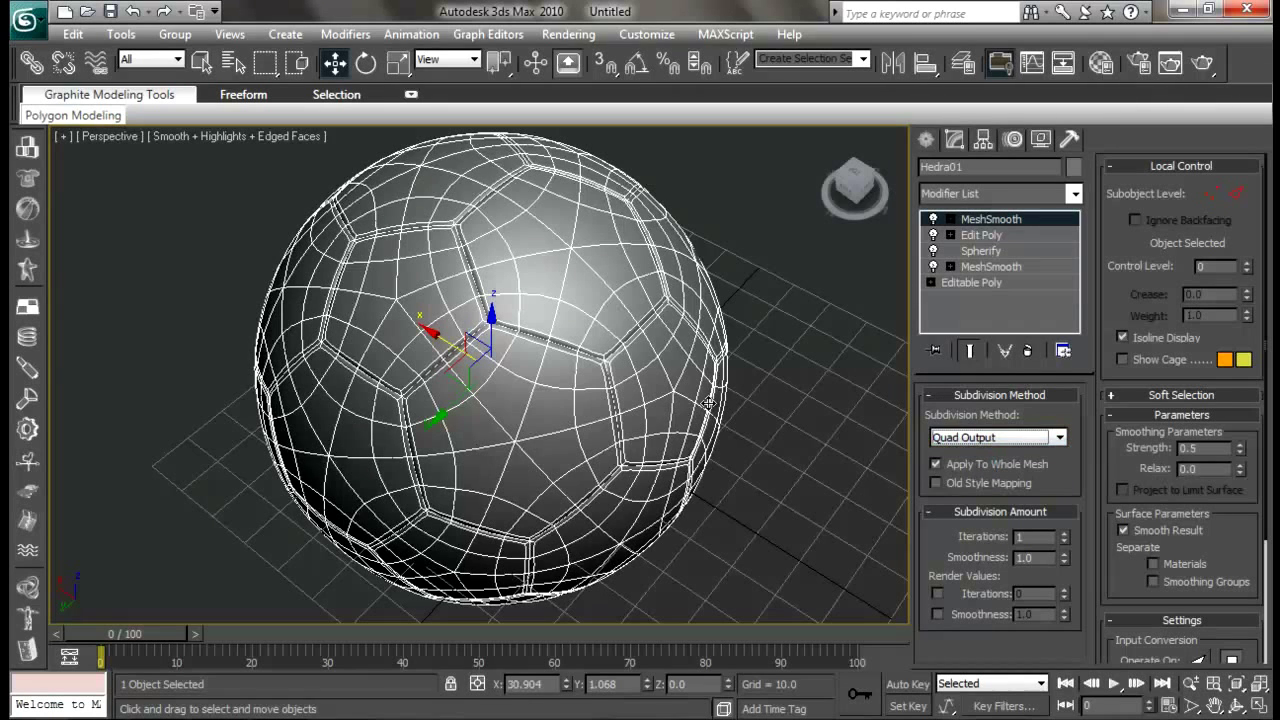
{"action": "left_click", "coordinate": [794, 415]}
Turn off edged faces and view the smooth ball from several angles
{"action": "middle_click_drag", "start_coordinate": [794, 415], "coordinate": [600, 340], "text": "alt"}
{"action": "key", "text": "F4"}
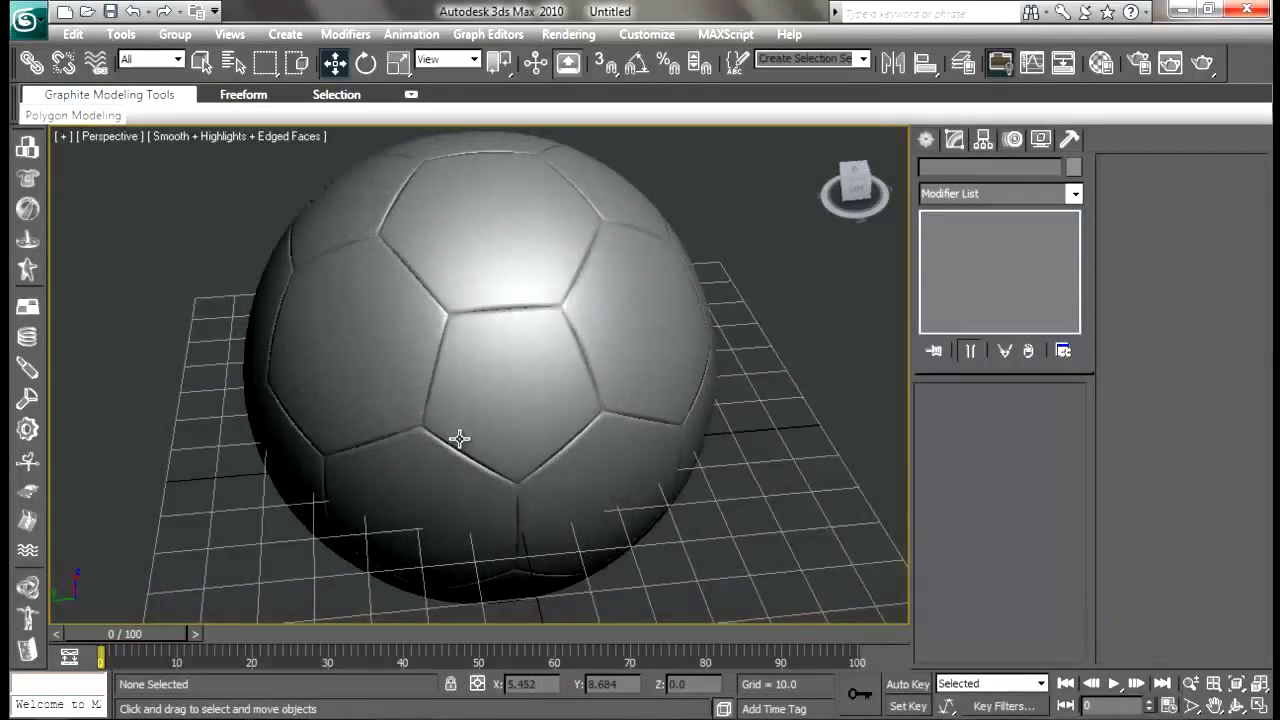
{"action": "middle_click_drag", "start_coordinate": [457, 437], "coordinate": [592, 461], "text": "alt"}
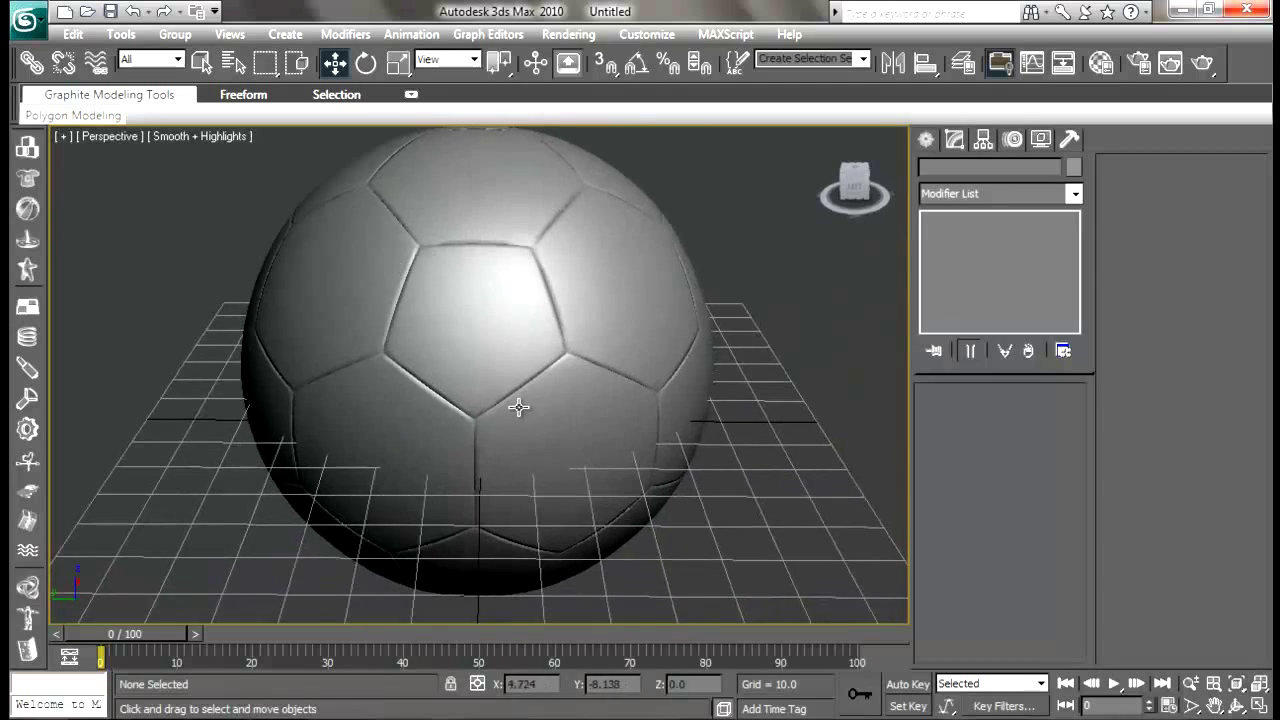
{"action": "middle_click_drag", "start_coordinate": [521, 409], "coordinate": [482, 352], "text": "alt"}
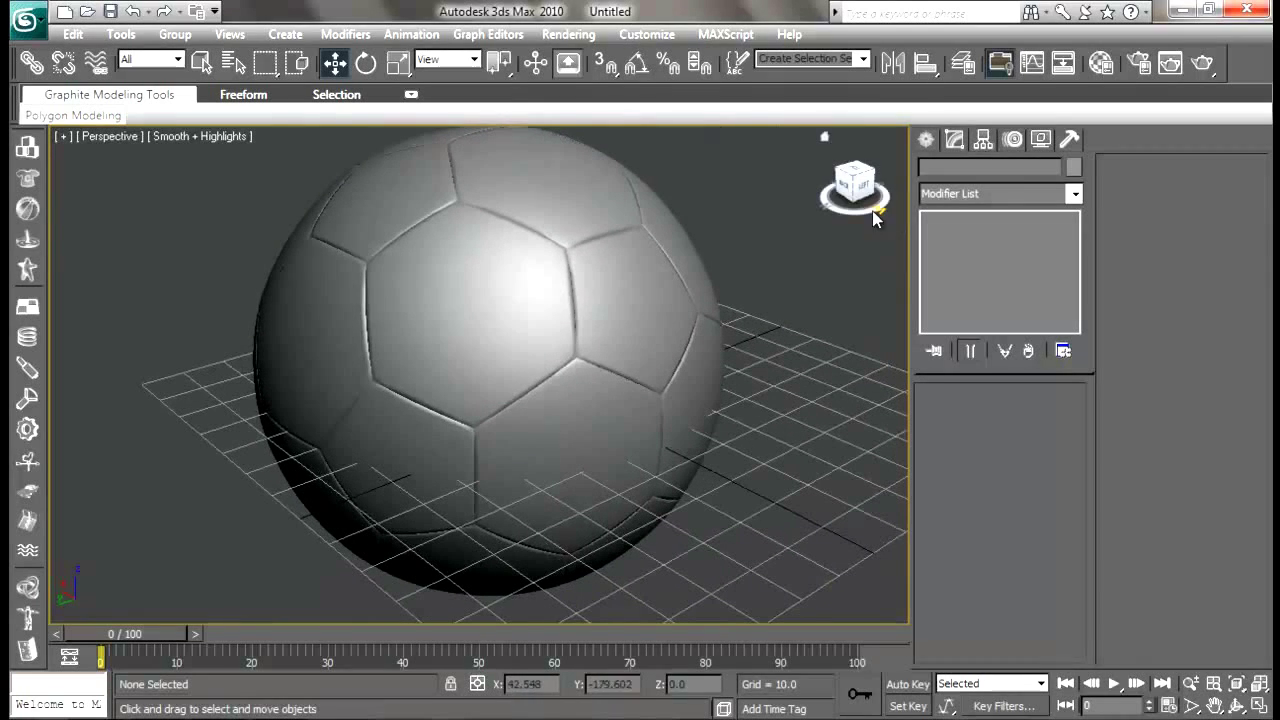
Change the 01 - Default sample to a Multi/Sub-Object material, discarding the old material
{"action": "left_click", "coordinate": [1100, 63]}
{"action": "left_click_drag", "start_coordinate": [1052, 180], "coordinate": [998, 19]}
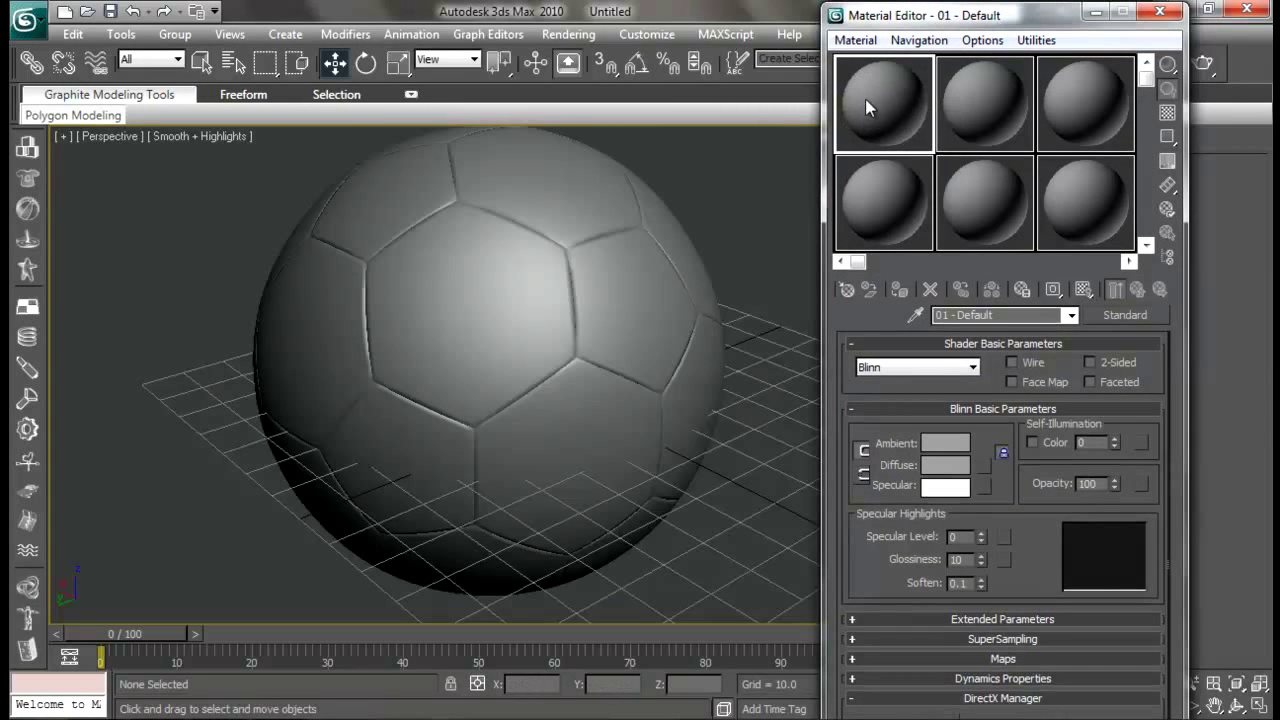
{"action": "left_click", "coordinate": [1116, 312]}
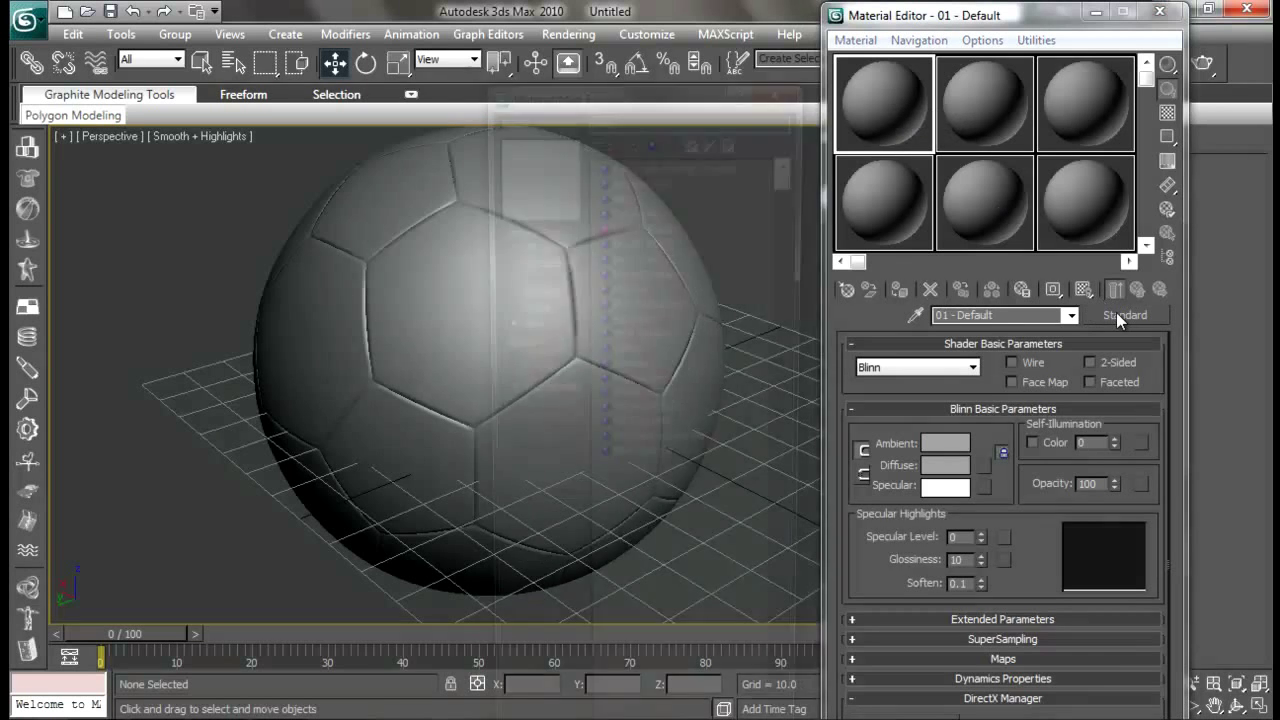
{"action": "double_click", "coordinate": [649, 304]}
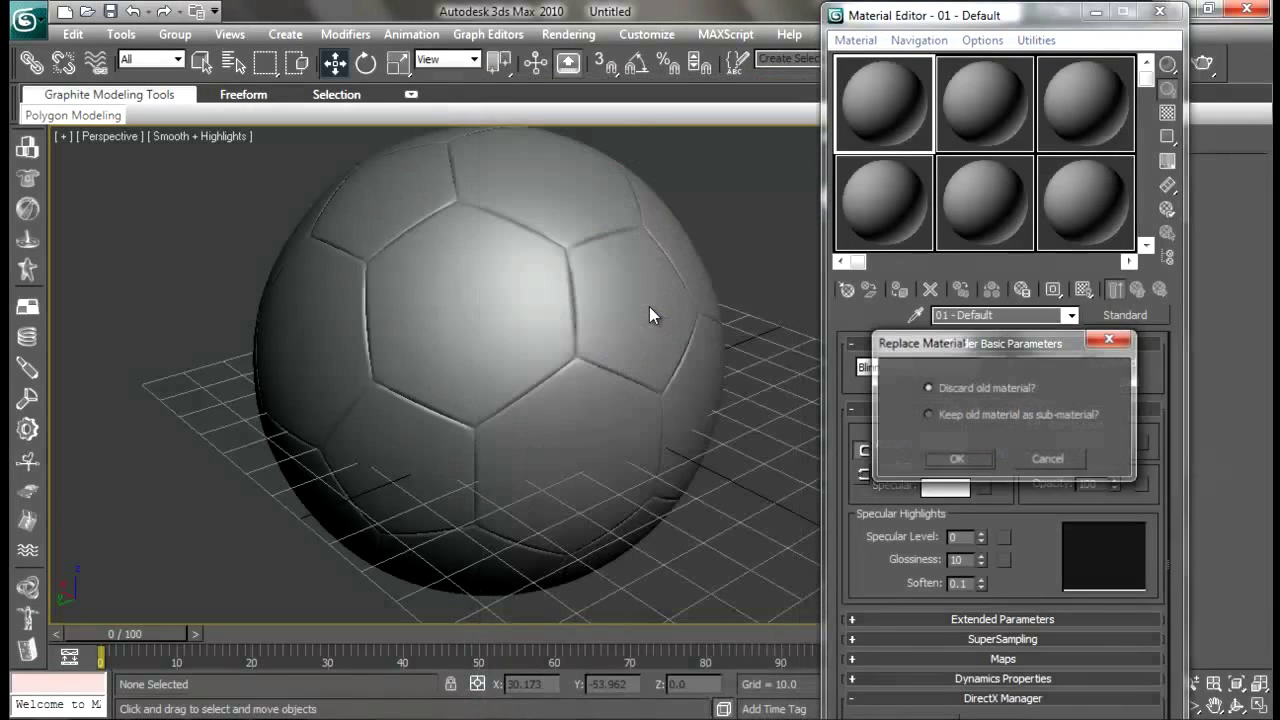
{"action": "left_click", "coordinate": [972, 461]}
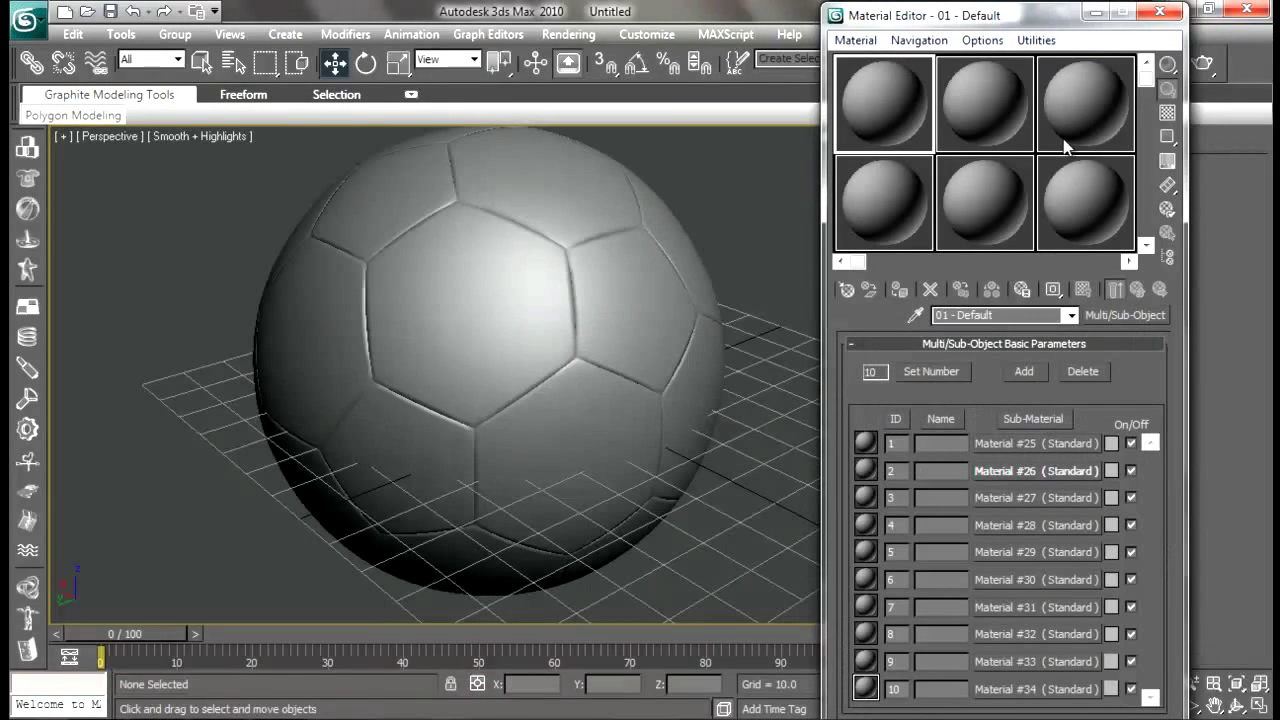
{"action": "left_click_drag", "start_coordinate": [1020, 14], "coordinate": [1006, 13]}
Select the ball, show its wireframe edges again, and orbit to inspect it
{"action": "left_click", "coordinate": [428, 371]}
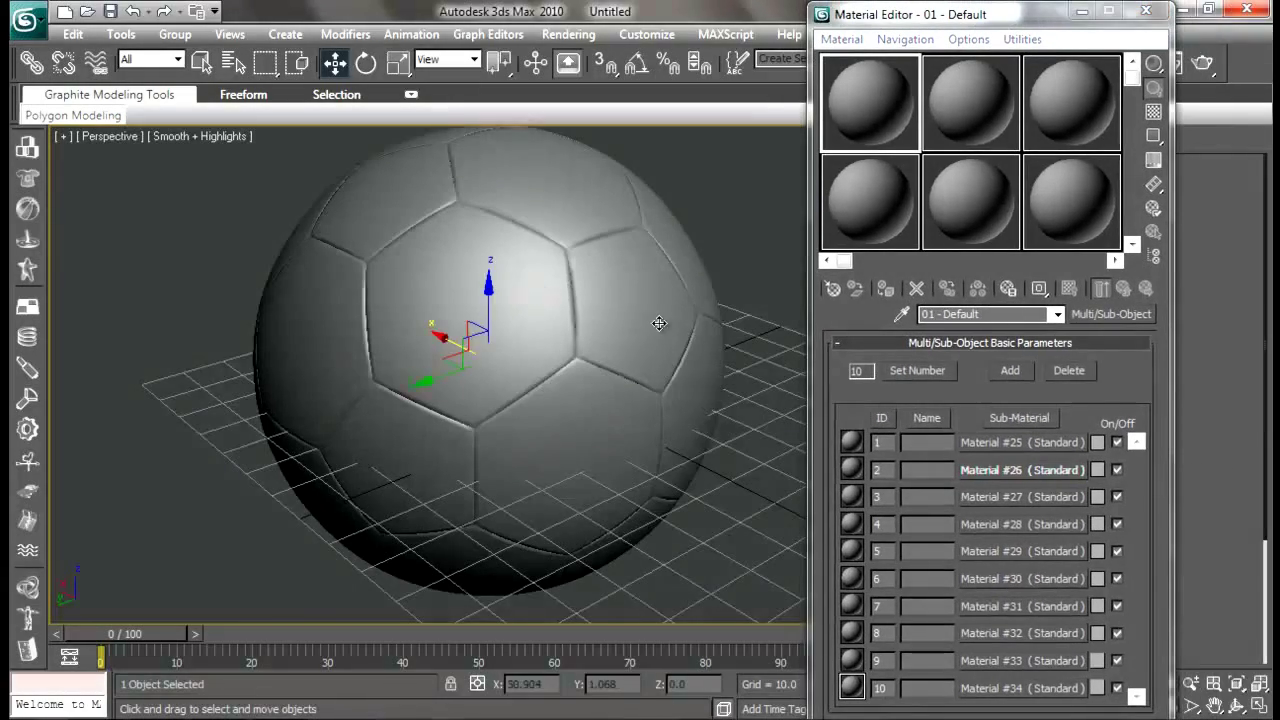
{"action": "middle_click_drag", "start_coordinate": [690, 320], "coordinate": [404, 290]}
{"action": "key", "text": "F4"}
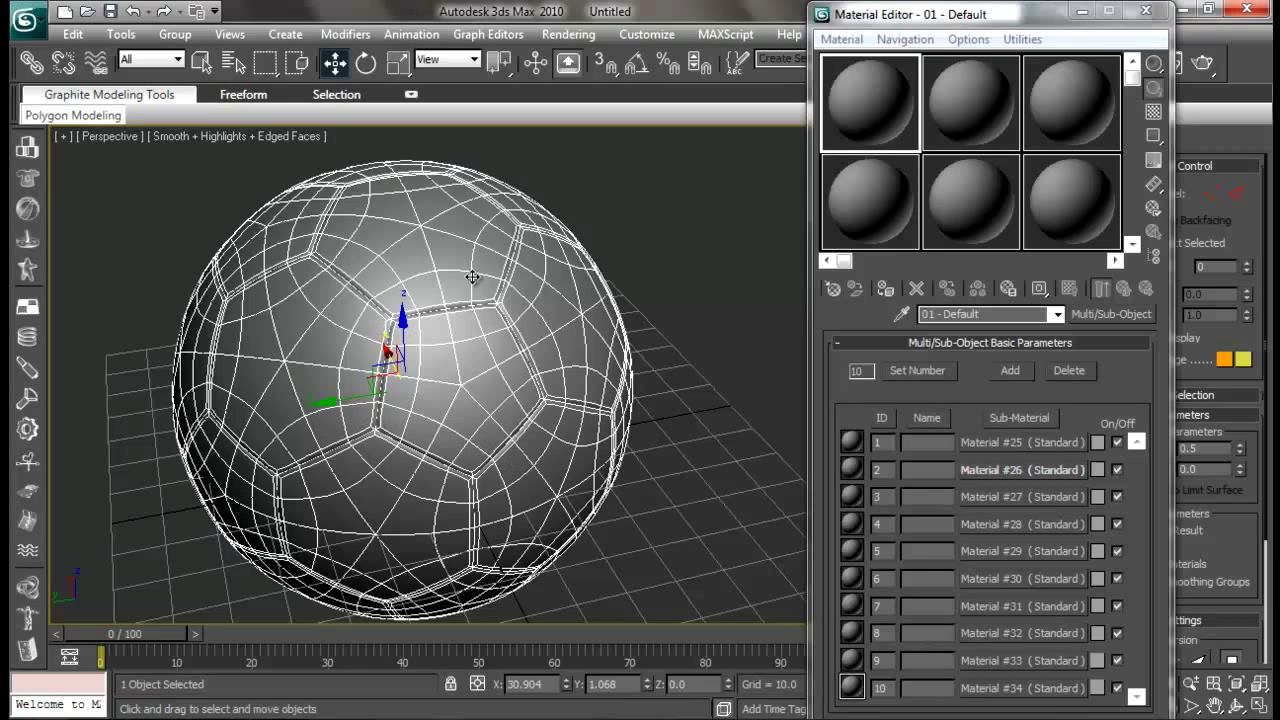
{"action": "middle_click_drag", "start_coordinate": [491, 286], "coordinate": [394, 279], "text": "alt"}
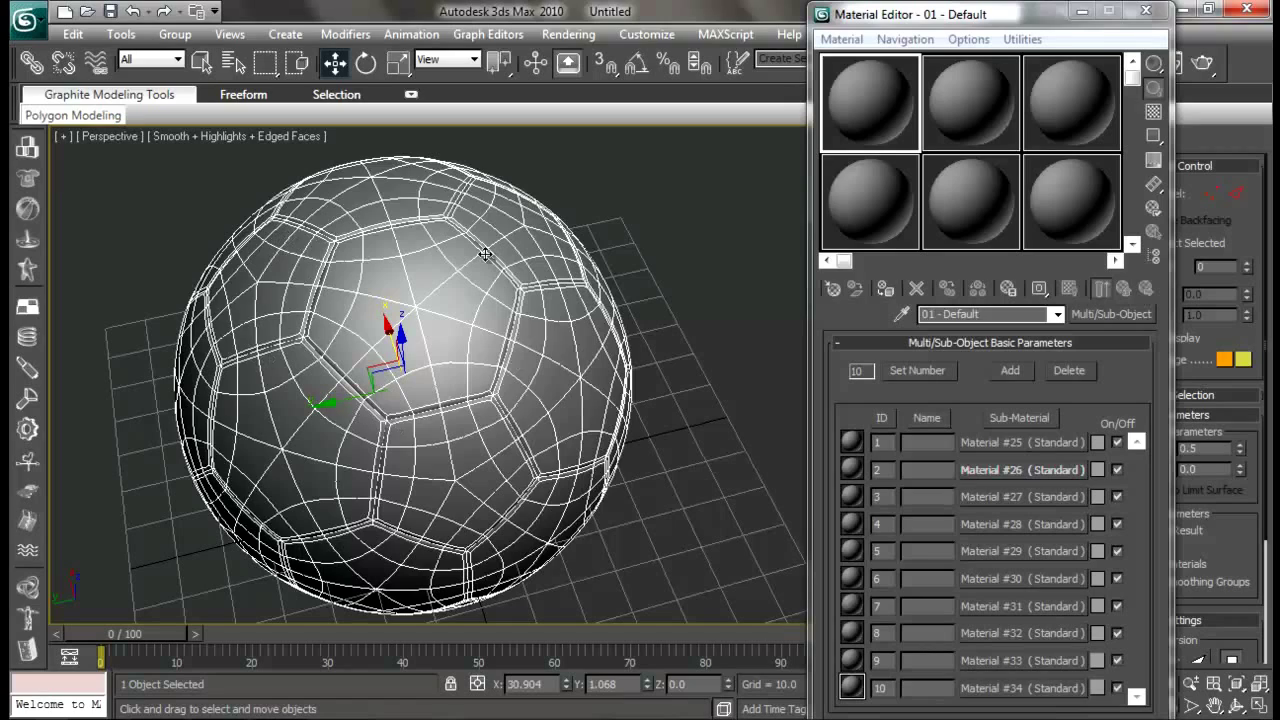
{"action": "middle_click_drag", "start_coordinate": [437, 366], "coordinate": [403, 383], "text": "alt"}
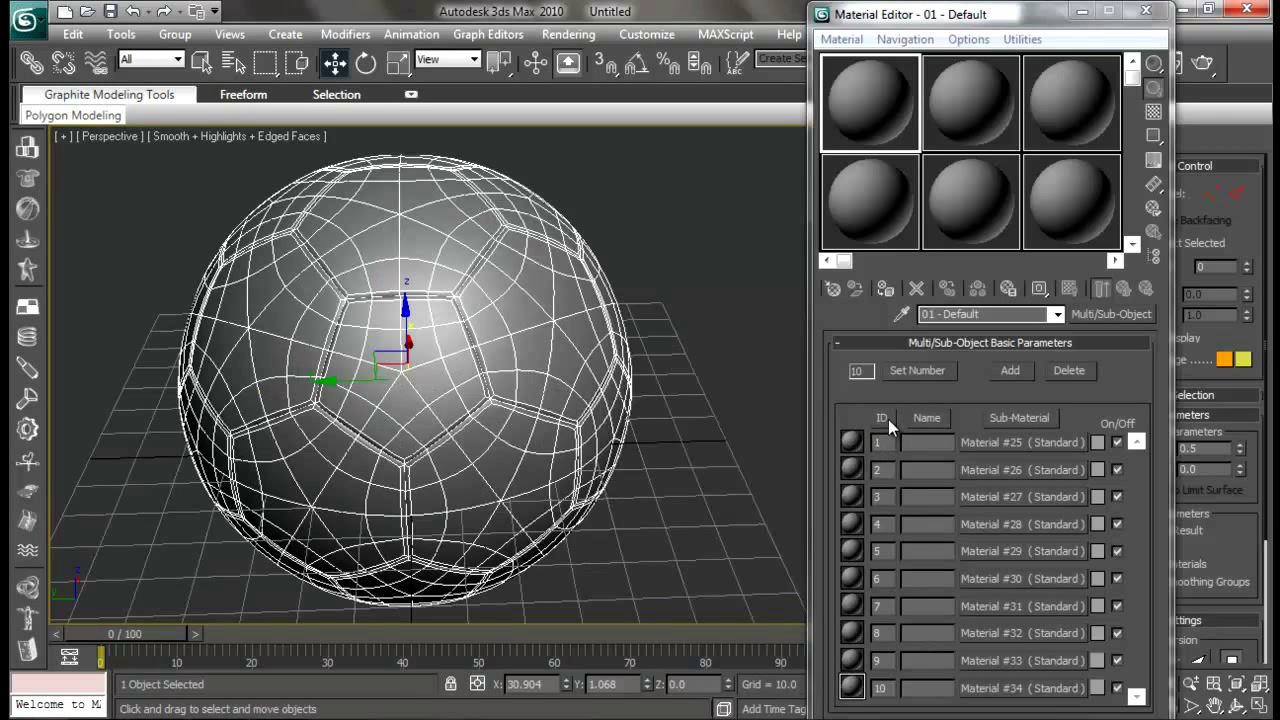
{"action": "middle_click_drag", "start_coordinate": [400, 390], "coordinate": [335, 383], "text": "alt"}
{"action": "middle_click_drag", "start_coordinate": [367, 234], "coordinate": [475, 293], "text": "alt"}
{"action": "middle_click_drag", "start_coordinate": [483, 374], "coordinate": [519, 386], "text": "alt"}
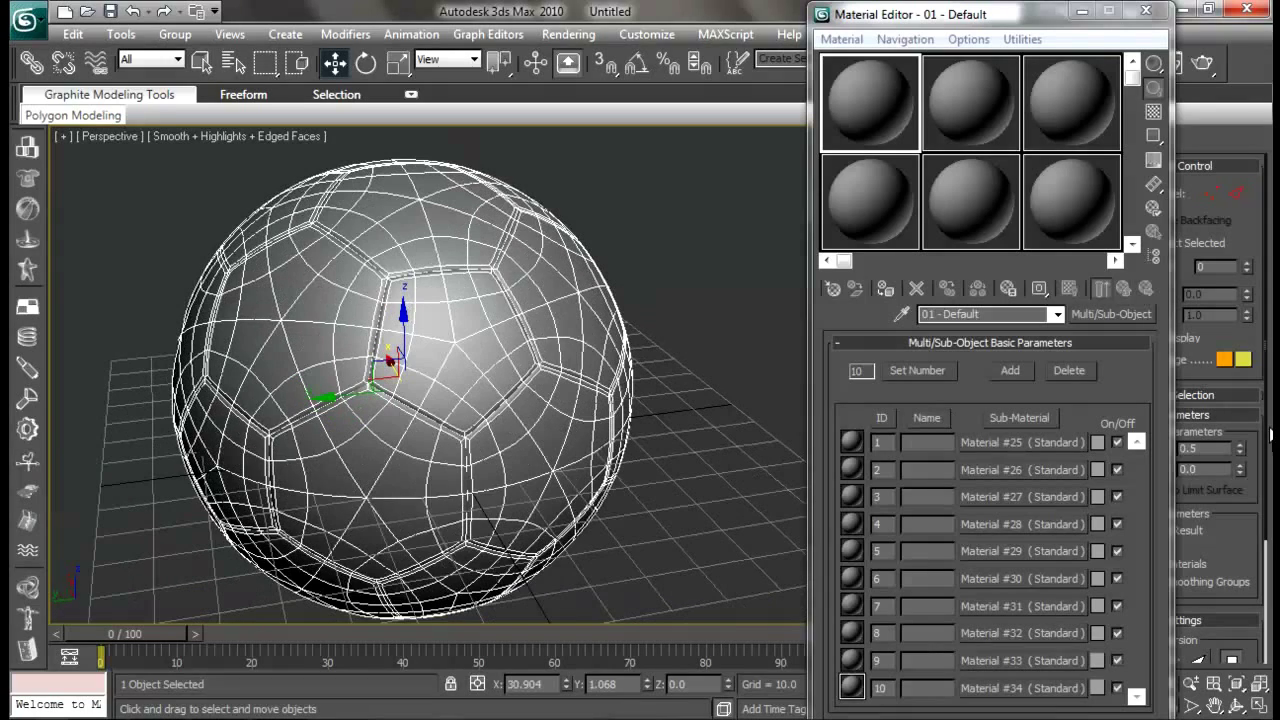
Set Material #25's color to black
{"action": "left_click", "coordinate": [1098, 442]}
{"action": "left_click_drag", "start_coordinate": [582, 139], "coordinate": [591, 124]}
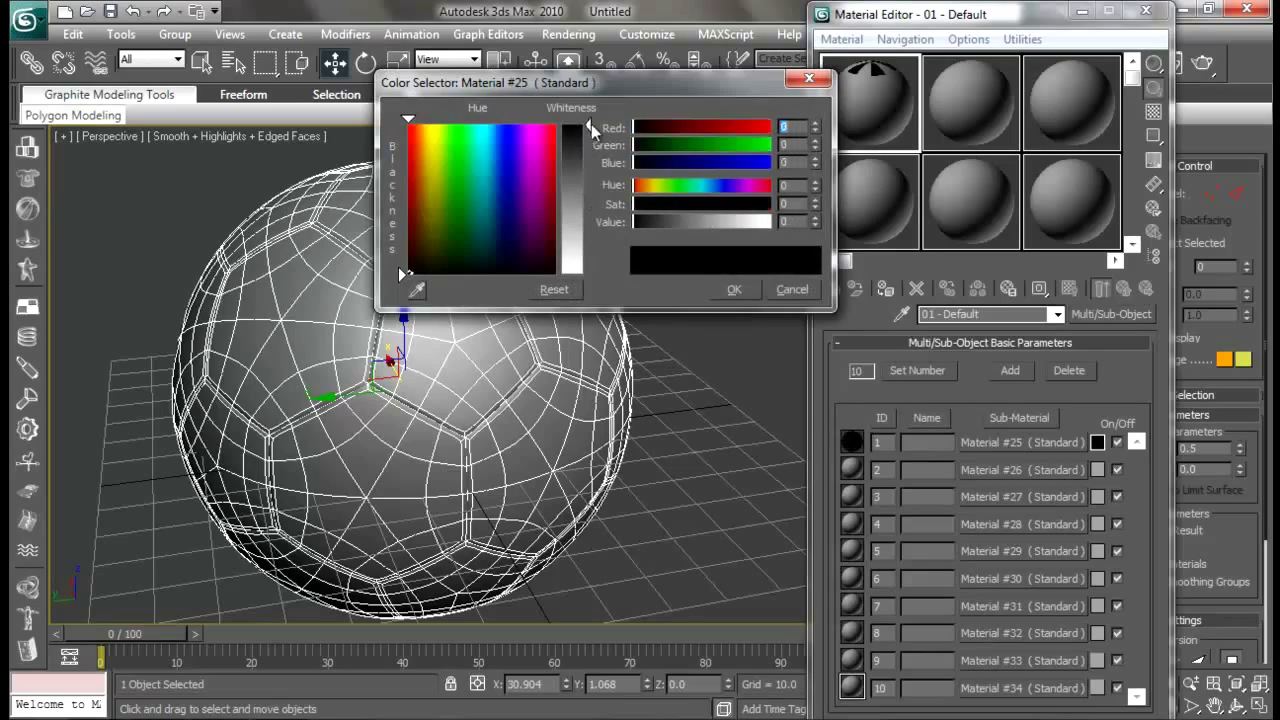
{"action": "left_click", "coordinate": [726, 288]}
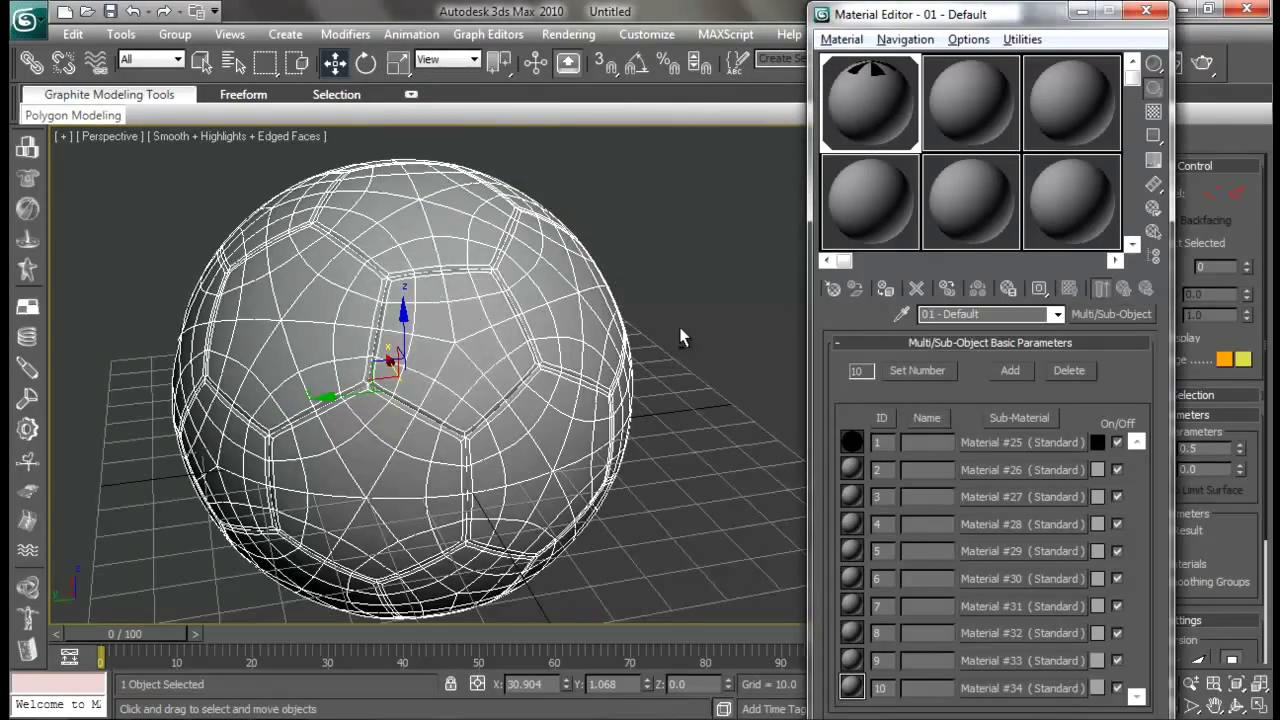
{"action": "middle_click_drag", "start_coordinate": [680, 337], "coordinate": [573, 338], "text": "alt"}
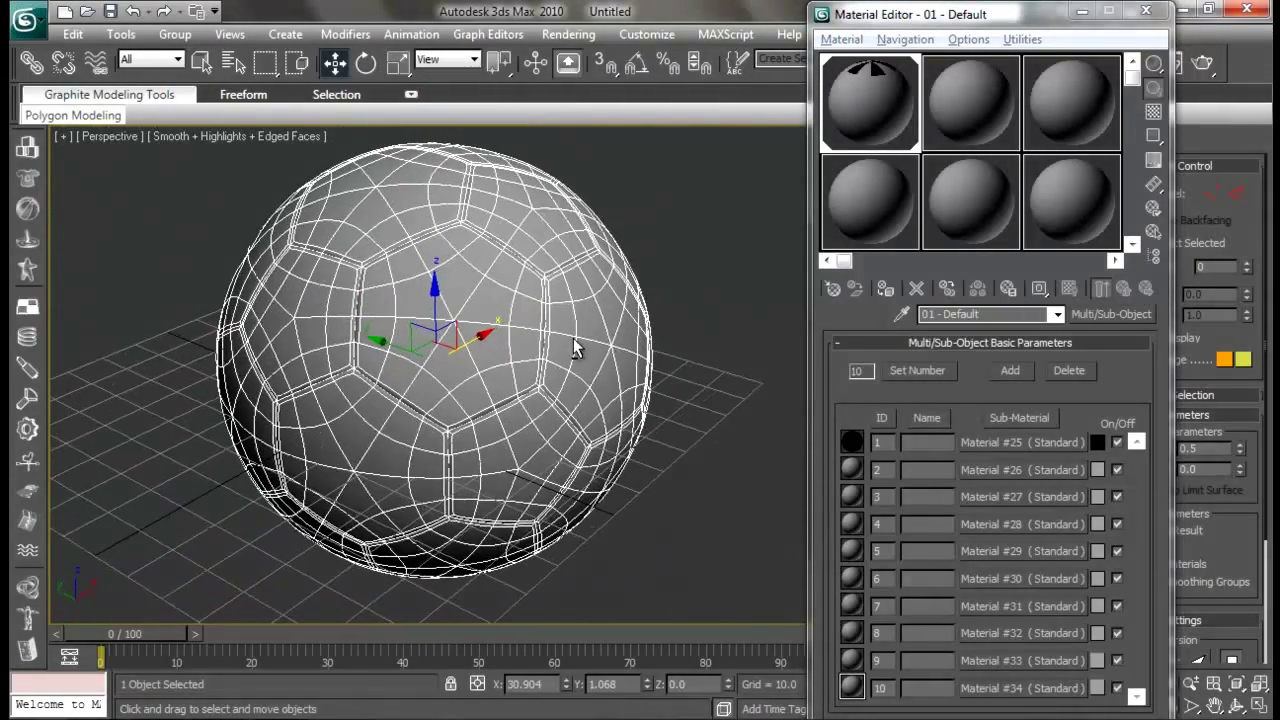
Set Material #26's color to white
{"action": "left_click", "coordinate": [1102, 471]}
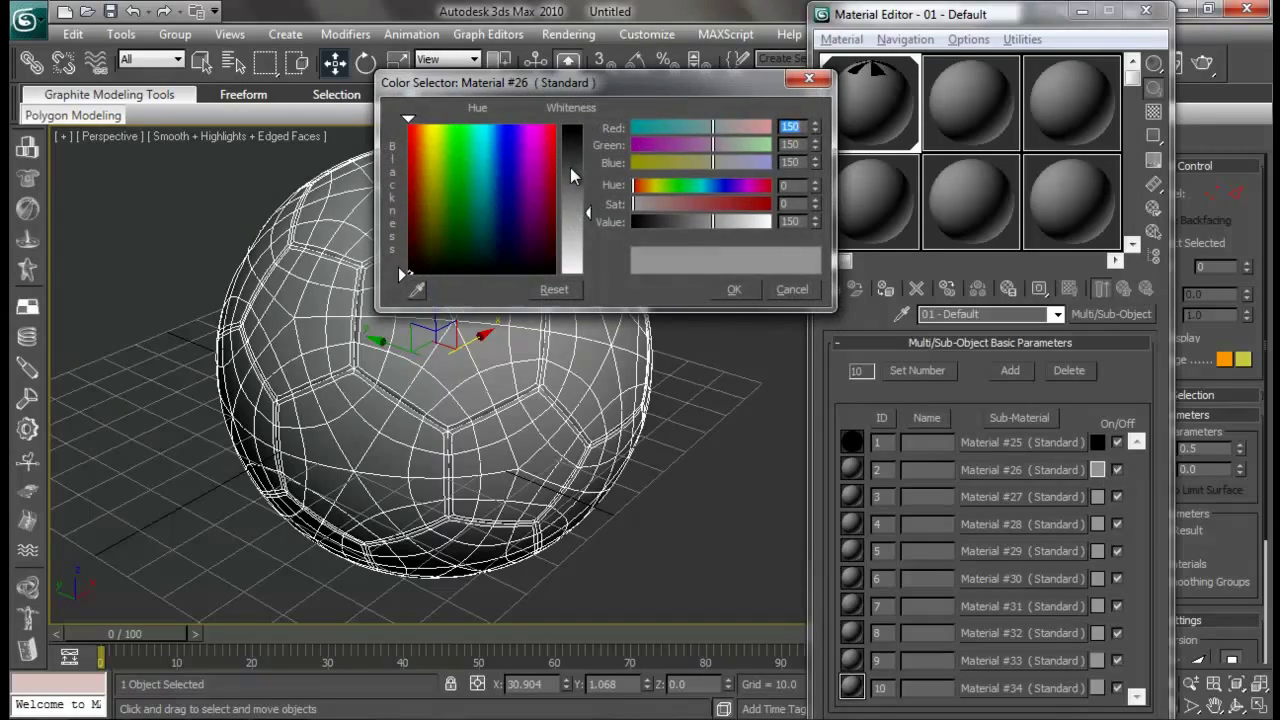
{"action": "left_click_drag", "start_coordinate": [573, 176], "coordinate": [599, 280]}
{"action": "left_click", "coordinate": [727, 295]}
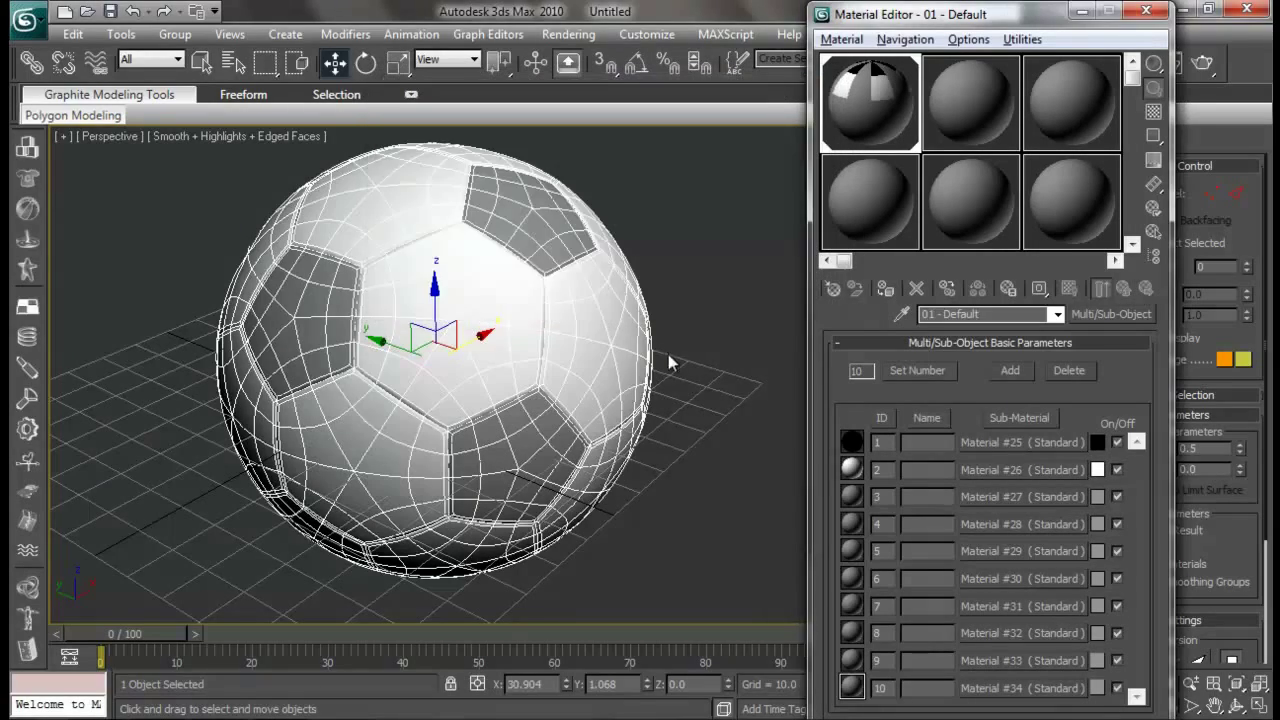
{"action": "middle_click_drag", "start_coordinate": [670, 363], "coordinate": [505, 334], "text": "alt"}
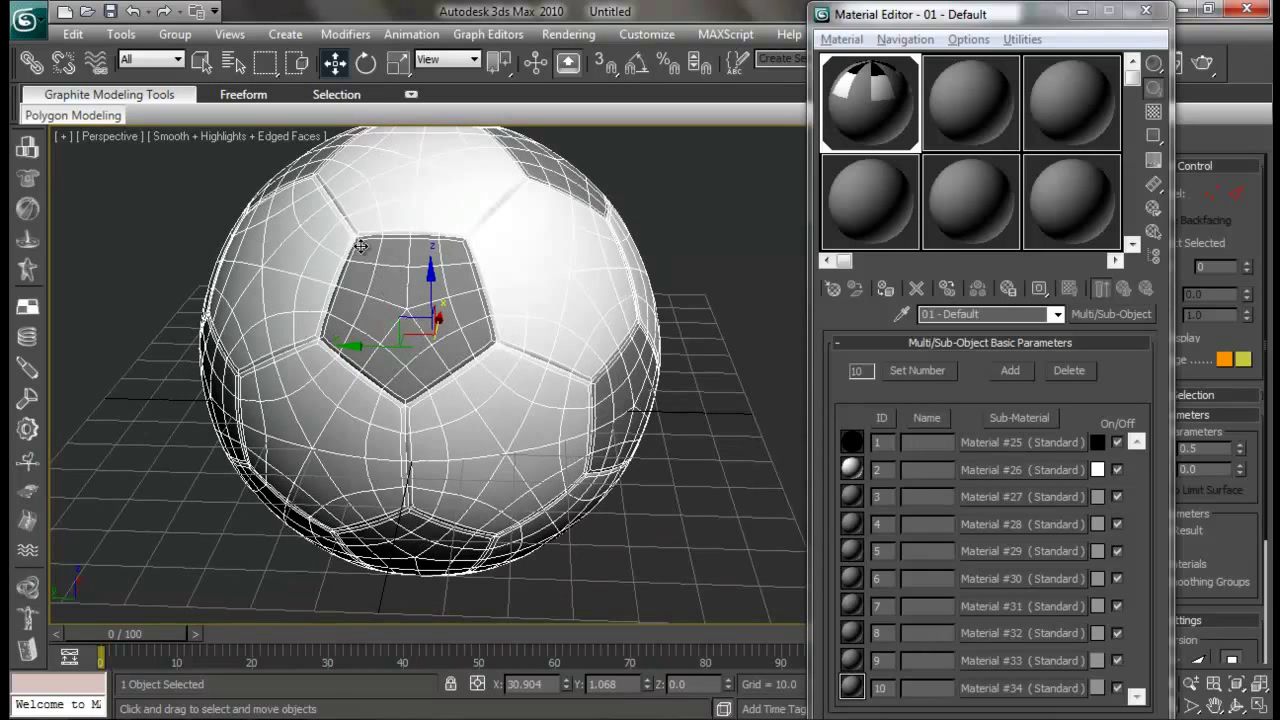
Set Material #27's color to black to darken the pentagons
{"action": "left_click", "coordinate": [1099, 496]}
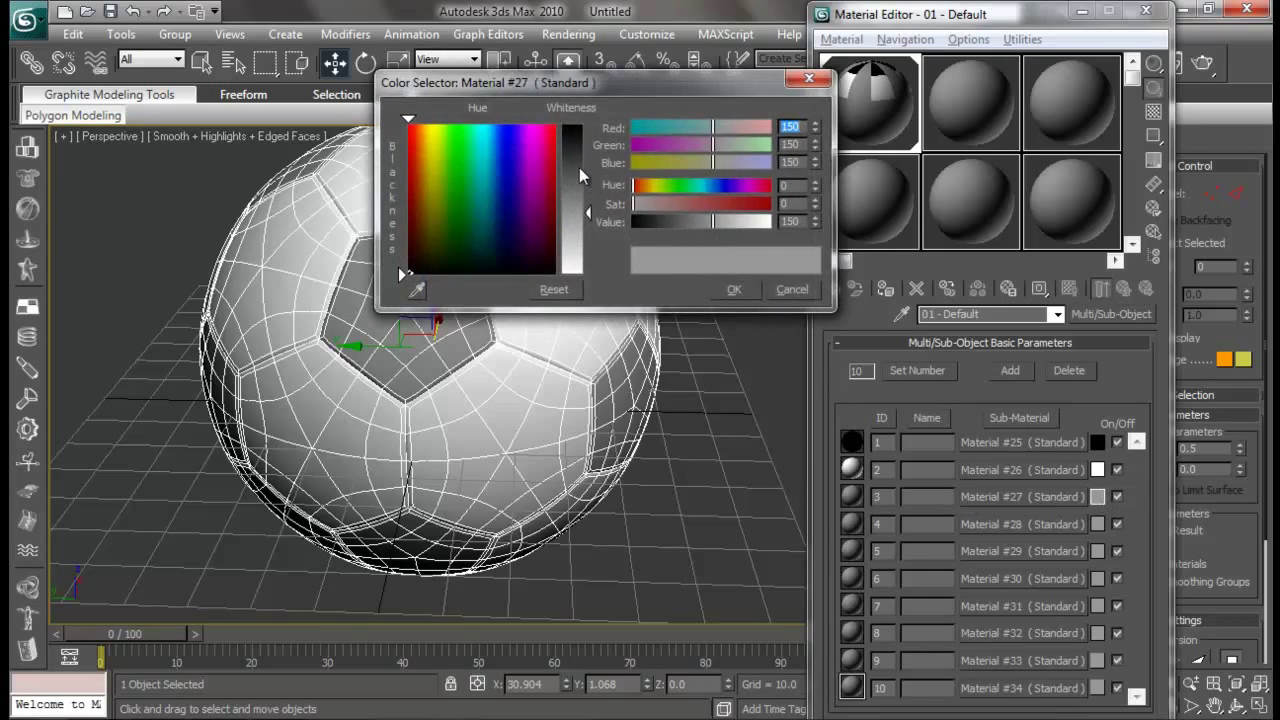
{"action": "left_click_drag", "start_coordinate": [579, 168], "coordinate": [568, 123]}
{"action": "left_click", "coordinate": [738, 292]}
{"action": "left_click", "coordinate": [730, 388]}
{"action": "middle_click_drag", "start_coordinate": [730, 388], "coordinate": [600, 462], "text": "alt"}
Add an Edit Poly modifier to the ball and switch to Polygon sub-object level
{"action": "left_click", "coordinate": [1084, 12]}
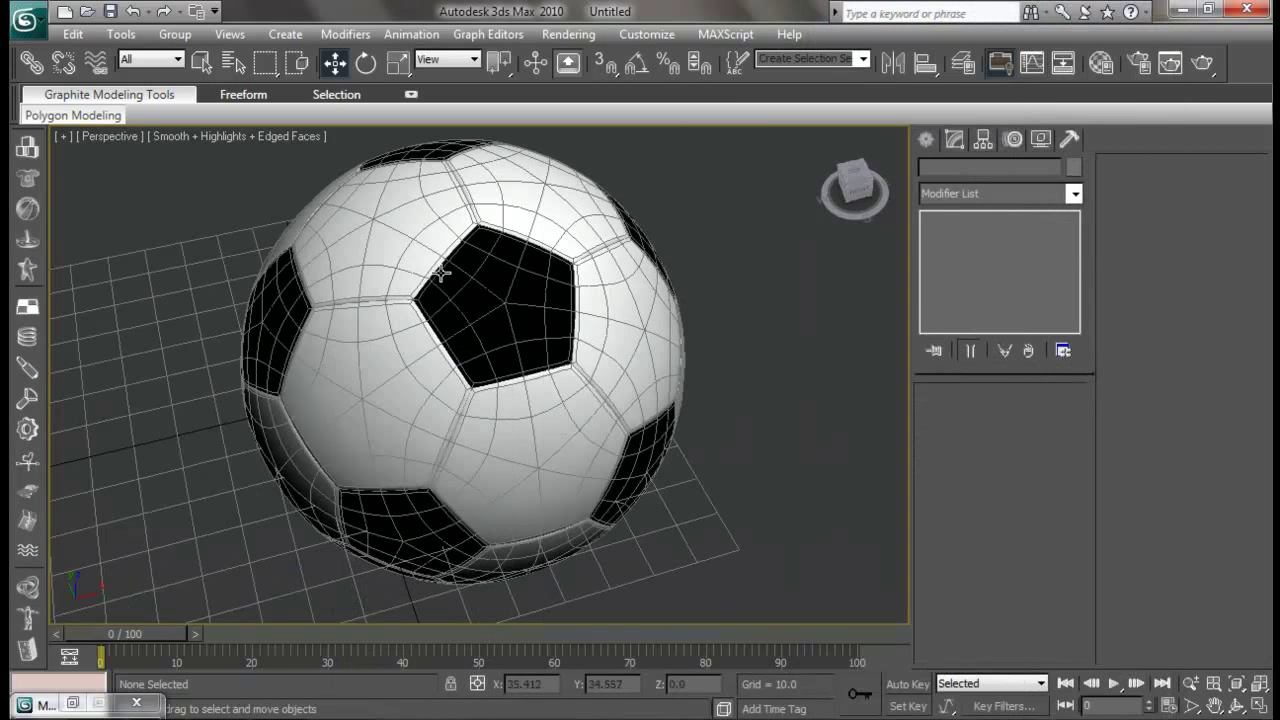
{"action": "left_click", "coordinate": [517, 274]}
{"action": "right_click", "coordinate": [517, 274]}
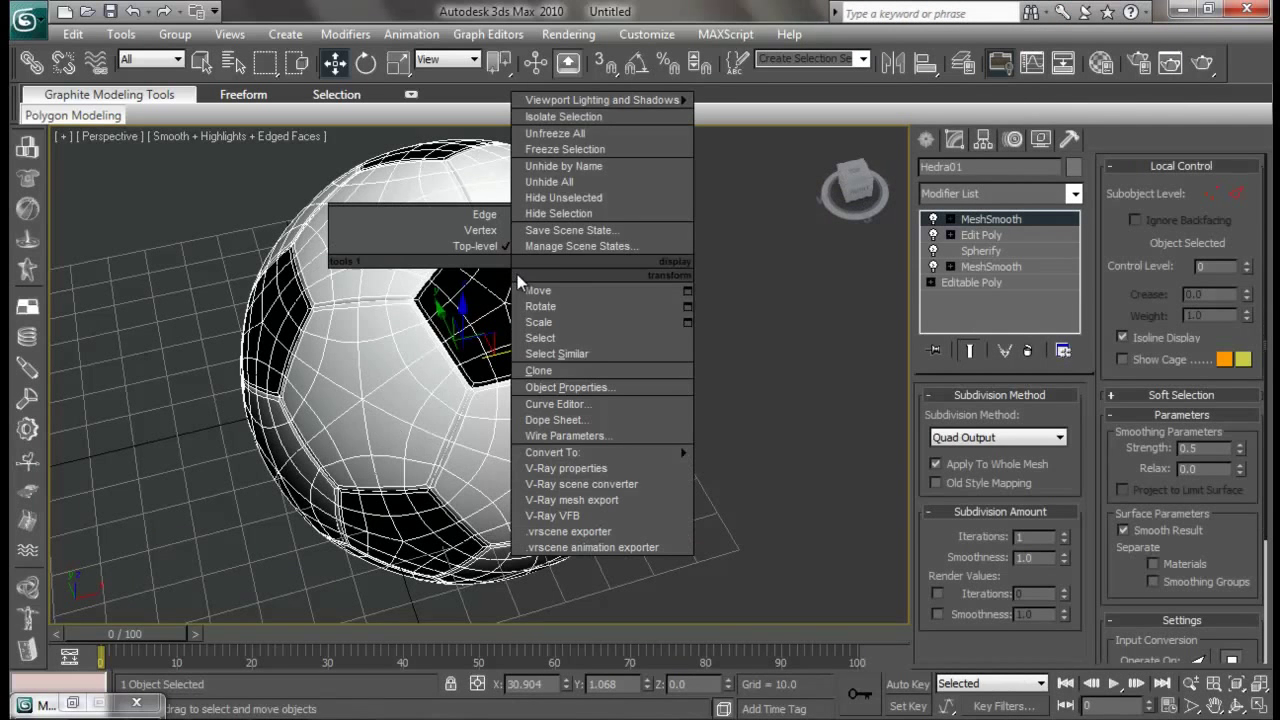
{"action": "left_click", "coordinate": [989, 192]}
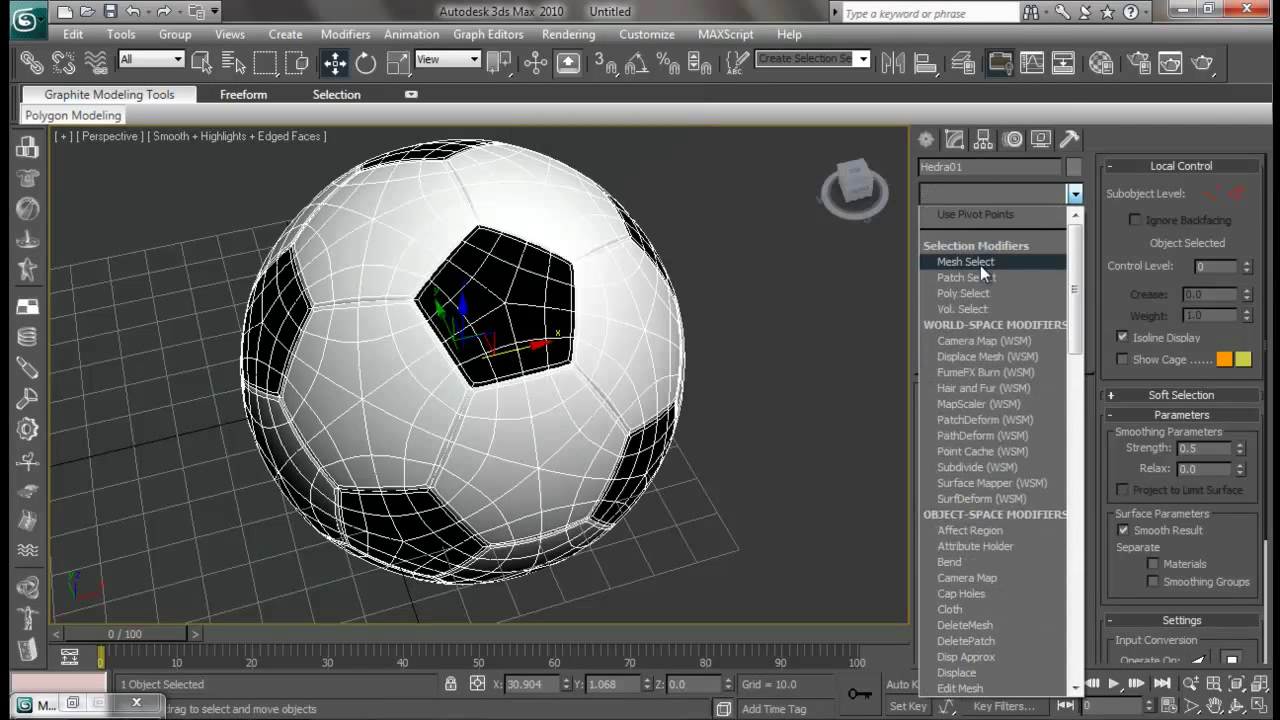
{"action": "key", "text": "e"}
{"action": "key", "text": "e"}
{"action": "key", "text": "e"}
{"action": "key", "text": "e"}
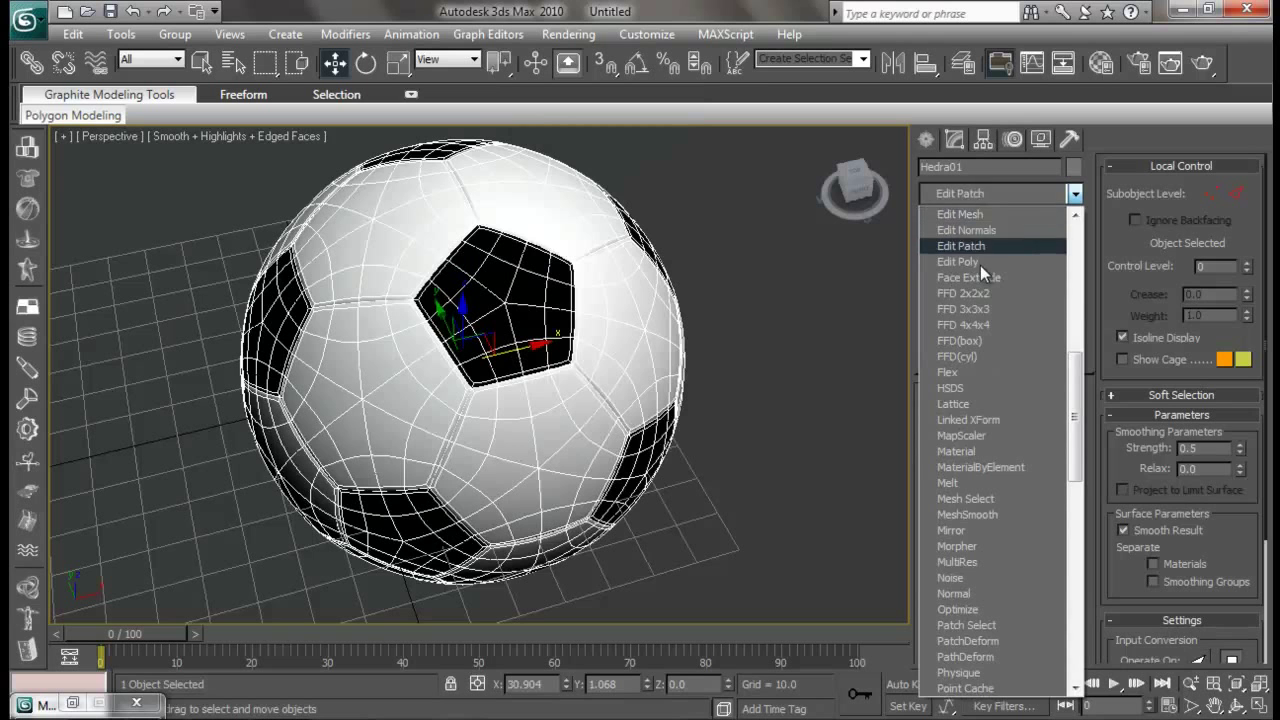
{"action": "key", "text": "Return"}
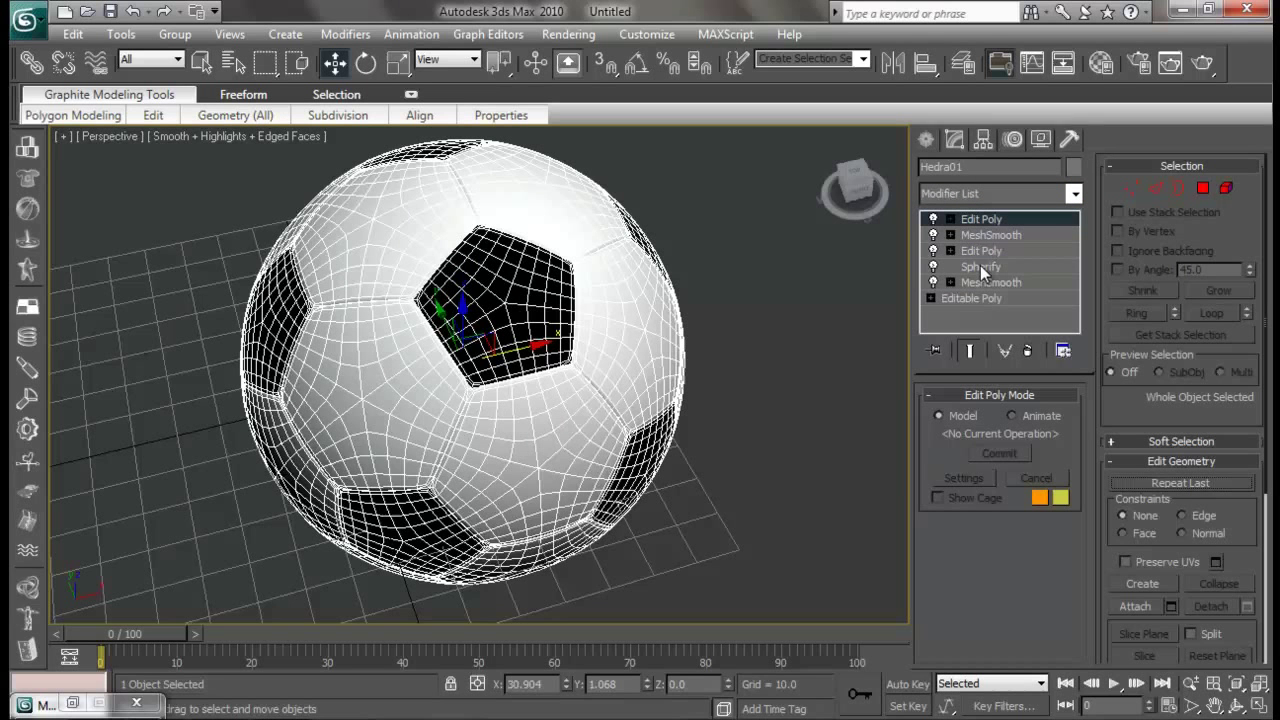
{"action": "left_click", "coordinate": [1203, 188]}
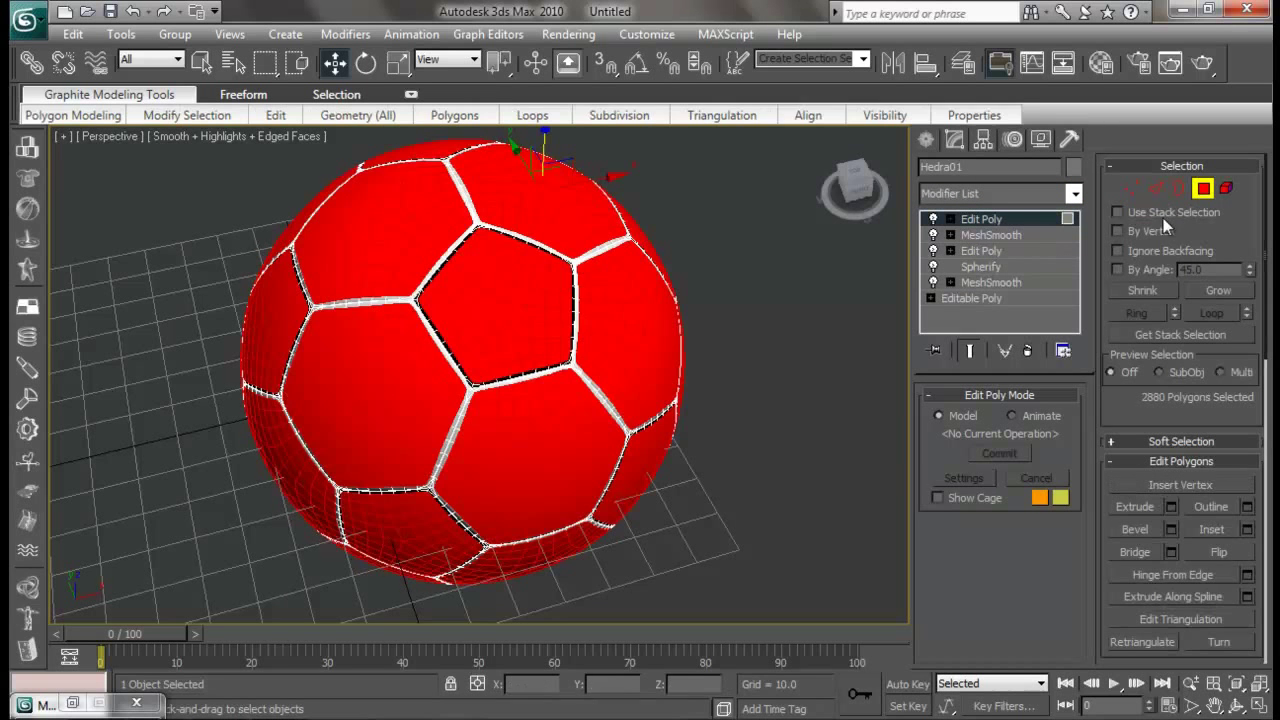
Select five small faces in a white panel and set their material ID to 1
{"action": "left_click", "coordinate": [470, 292]}
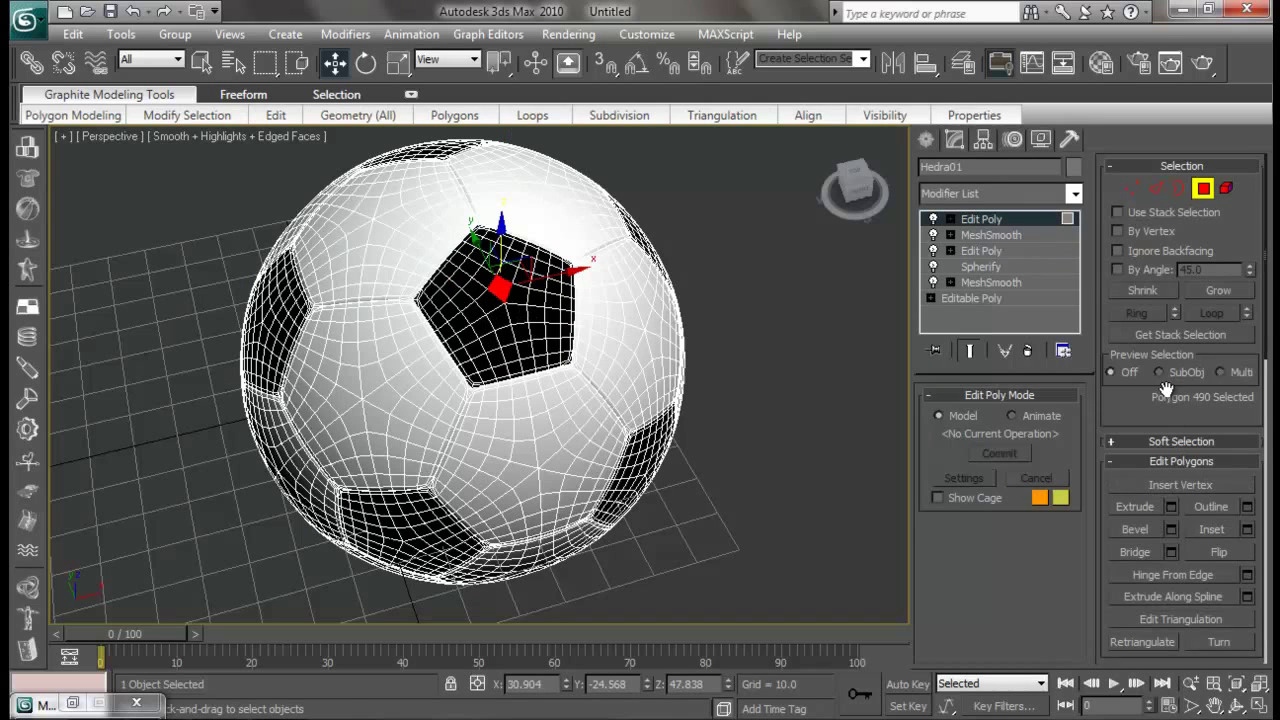
{"action": "left_click_drag", "start_coordinate": [1131, 417], "coordinate": [1150, 174]}
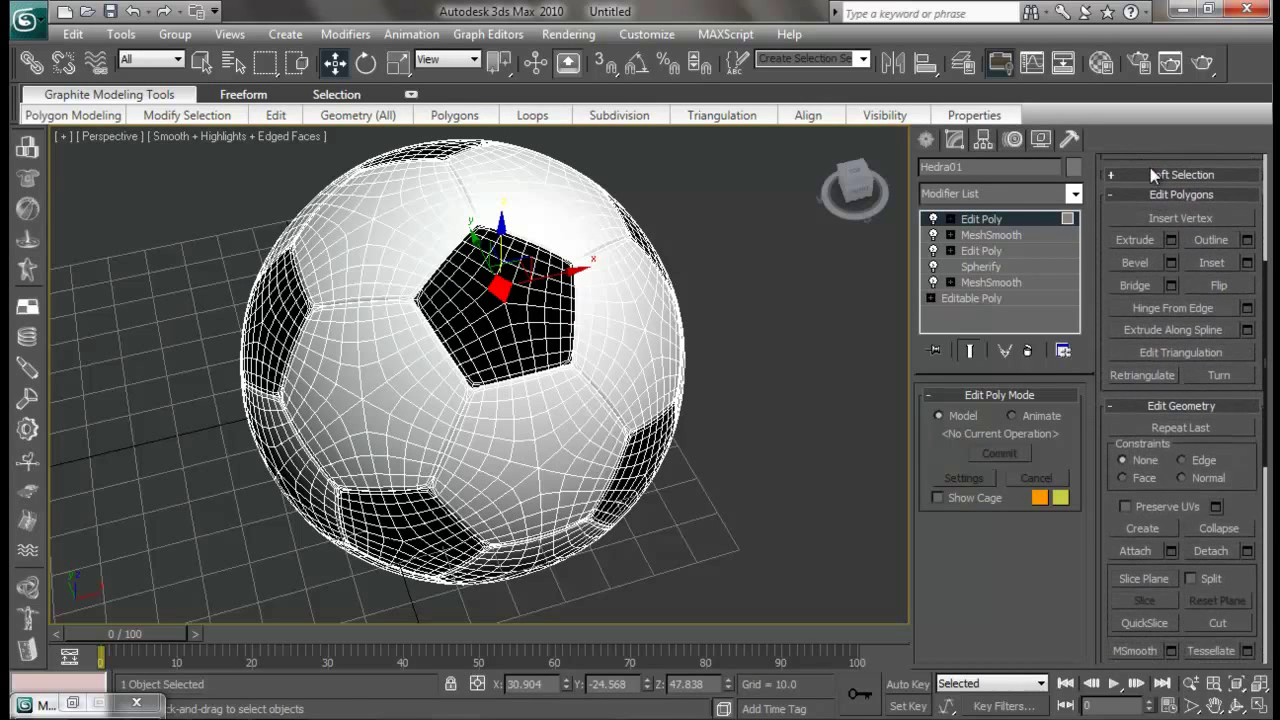
{"action": "left_click_drag", "start_coordinate": [1255, 488], "coordinate": [1240, 160]}
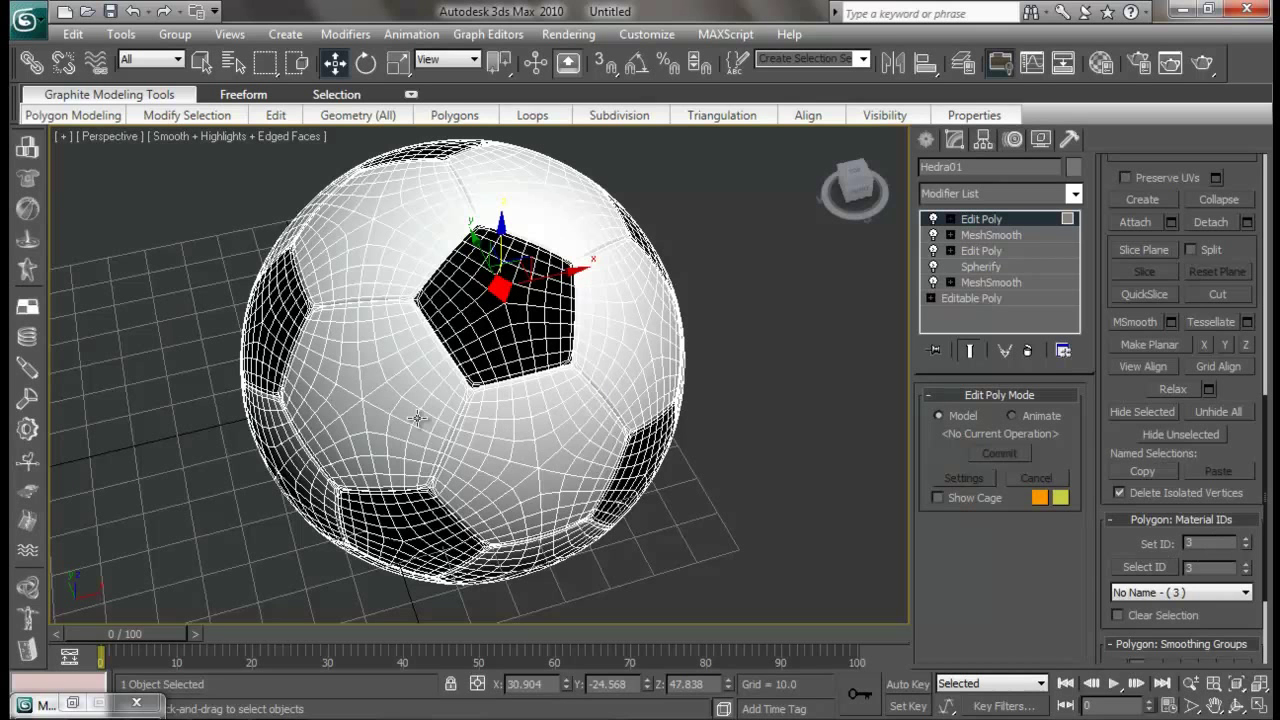
{"action": "left_click", "coordinate": [348, 381]}
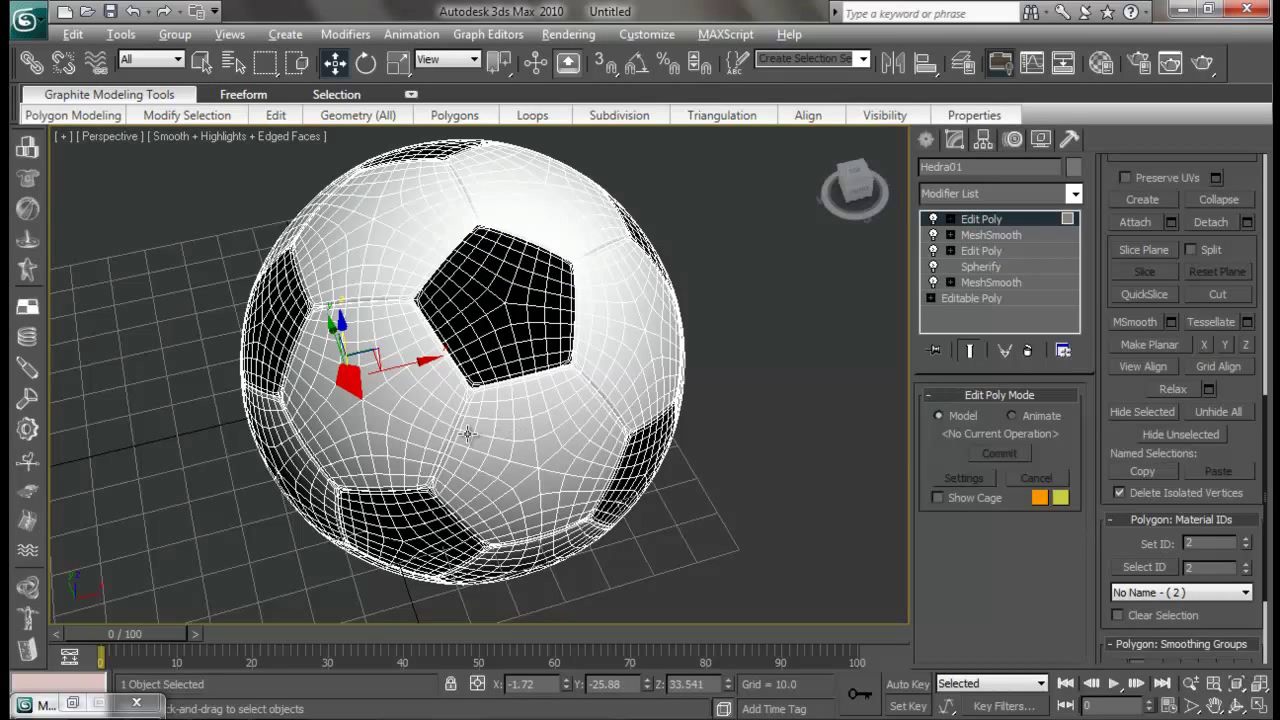
{"action": "middle_click_drag", "start_coordinate": [467, 434], "coordinate": [508, 331], "text": "alt"}
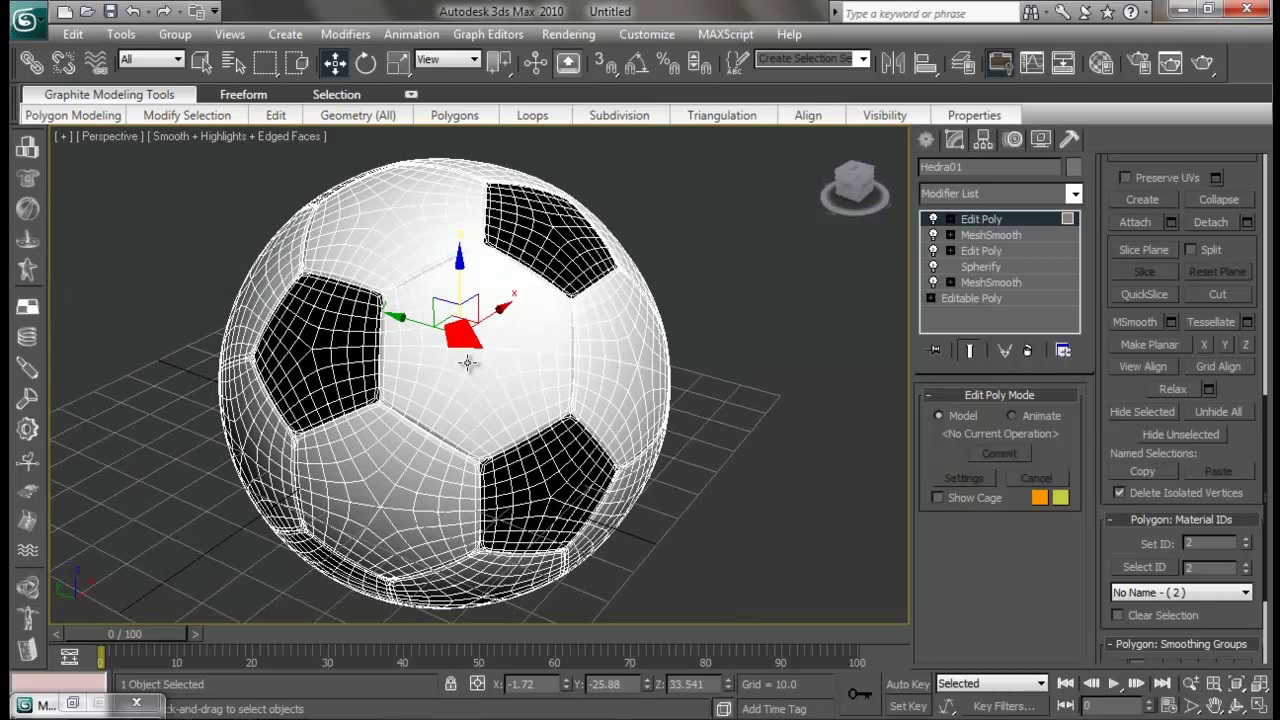
{"action": "left_click", "coordinate": [440, 400]}
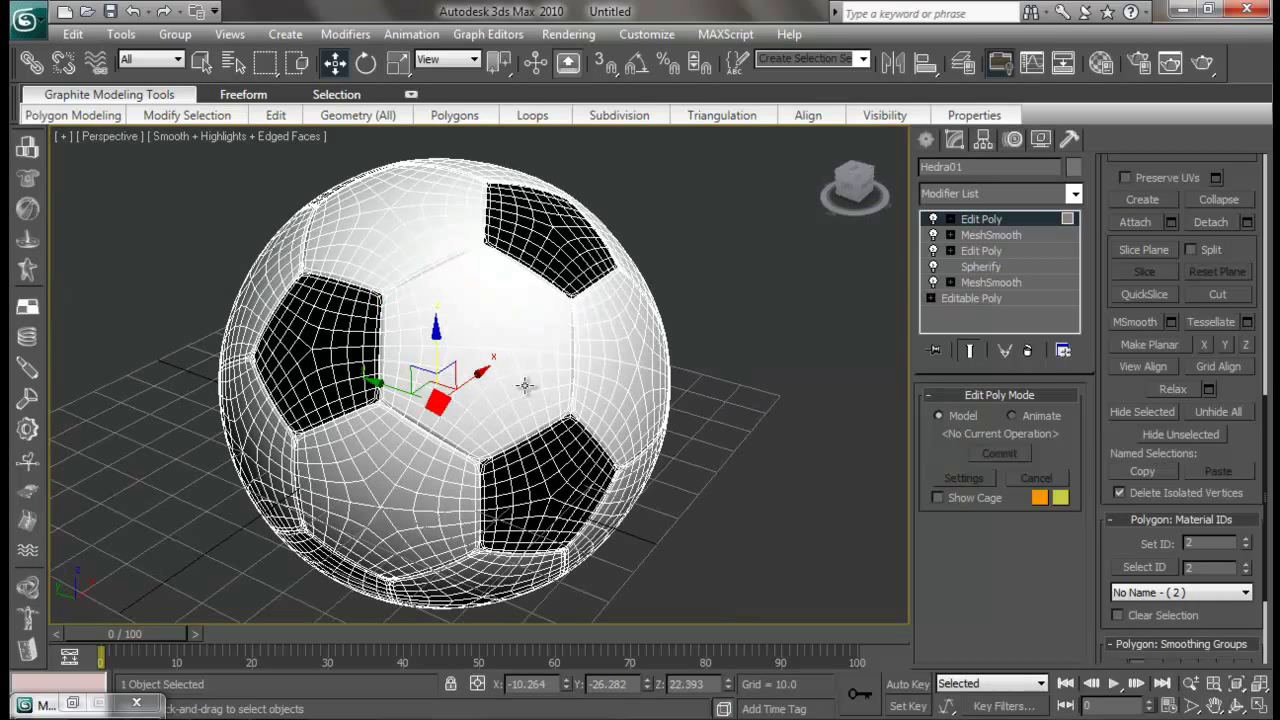
{"action": "left_click", "coordinate": [462, 332], "text": "ctrl"}
{"action": "left_click", "coordinate": [531, 320], "text": "ctrl"}
{"action": "left_click", "coordinate": [520, 405], "text": "ctrl"}
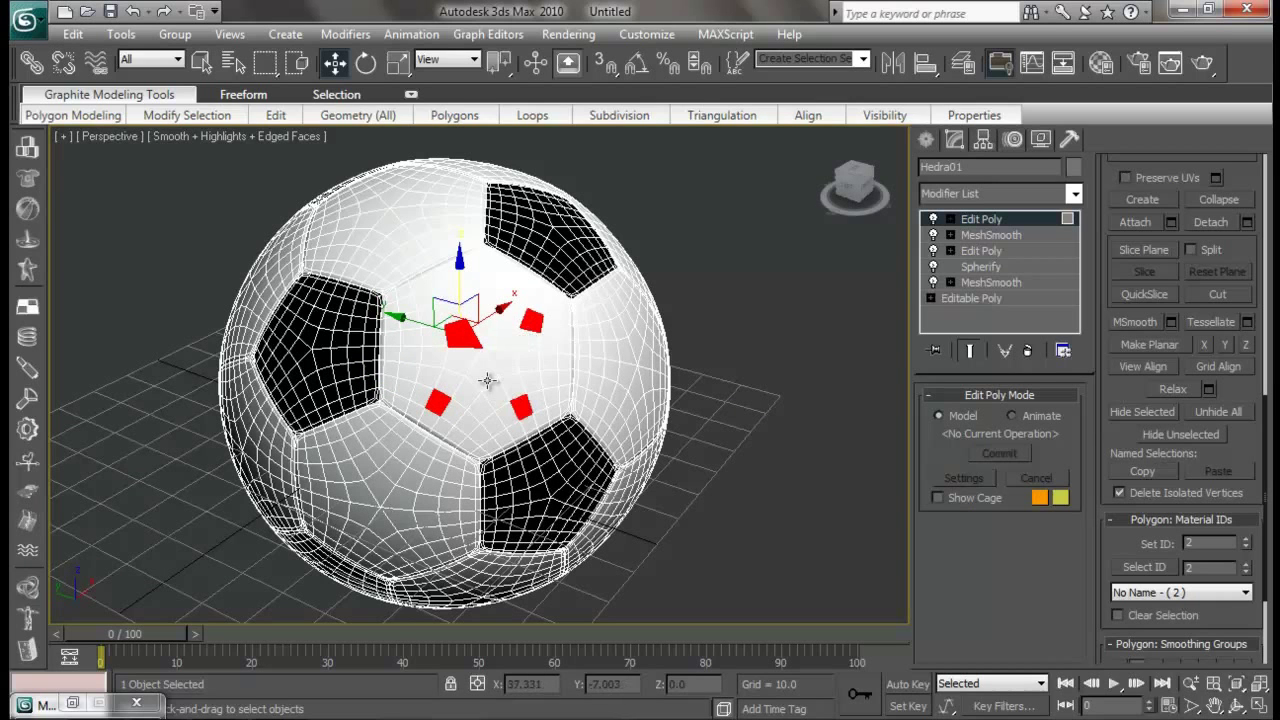
{"action": "left_click", "coordinate": [482, 370], "text": "ctrl"}
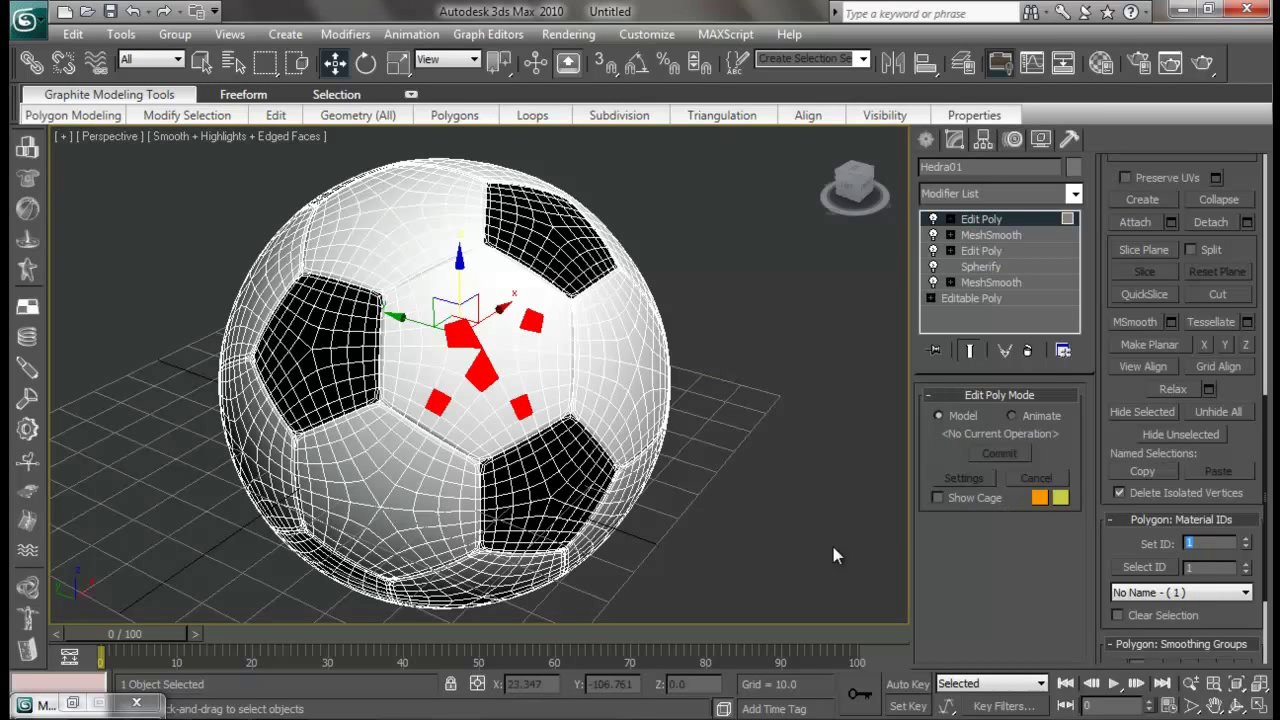
{"action": "left_click", "coordinate": [669, 472]}
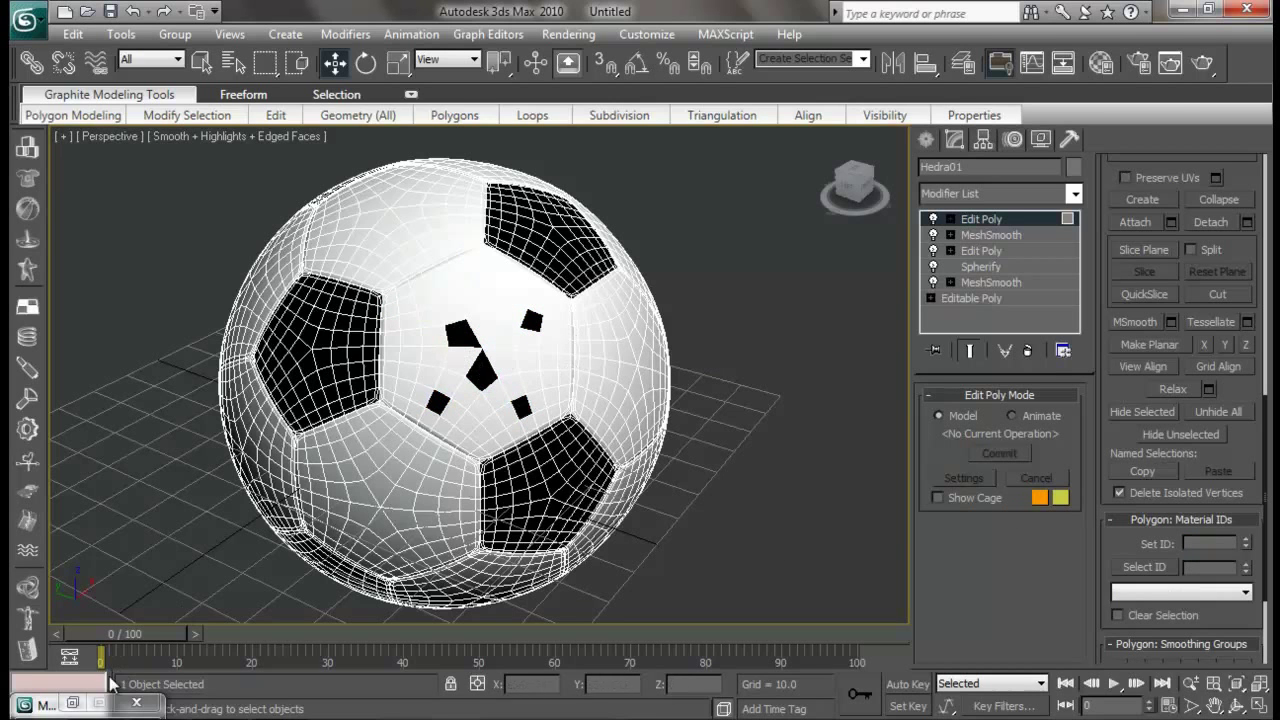
{"action": "key", "text": "m"}
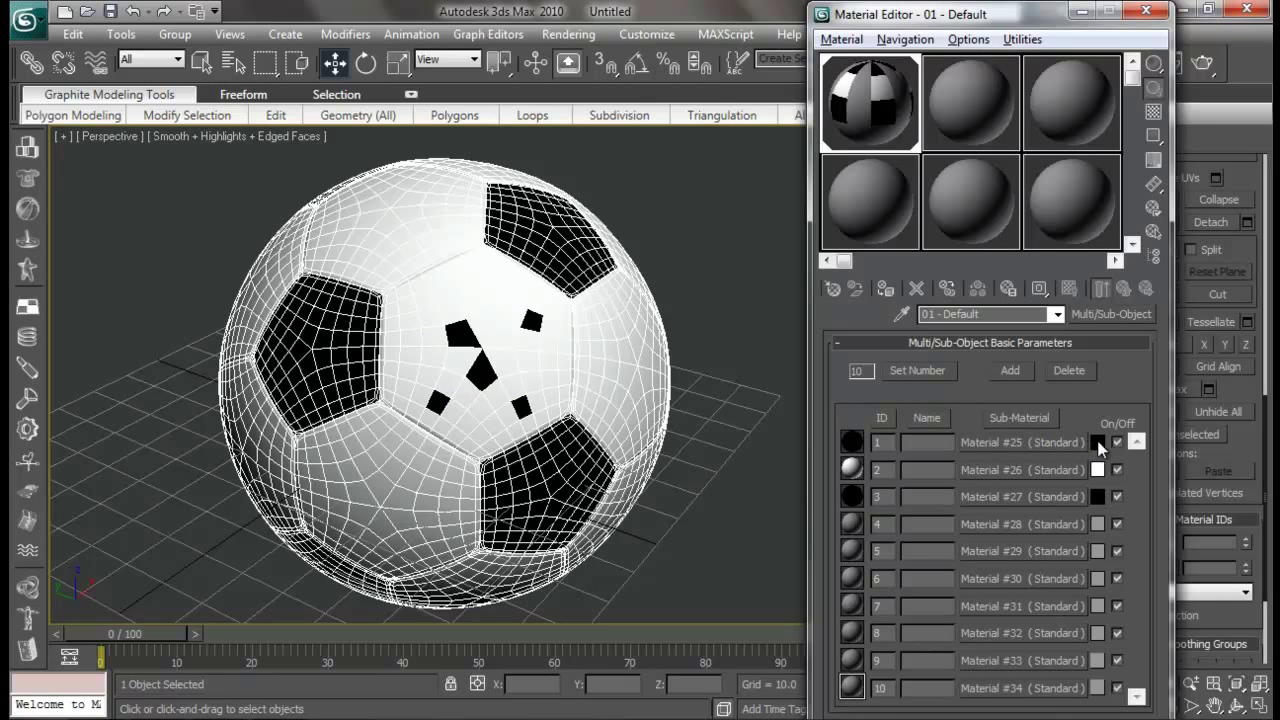
Set Material #25 to white so the five small faces turn white again
{"action": "left_click", "coordinate": [1100, 447]}
{"action": "left_click_drag", "start_coordinate": [587, 130], "coordinate": [587, 270]}
{"action": "left_click", "coordinate": [732, 288]}
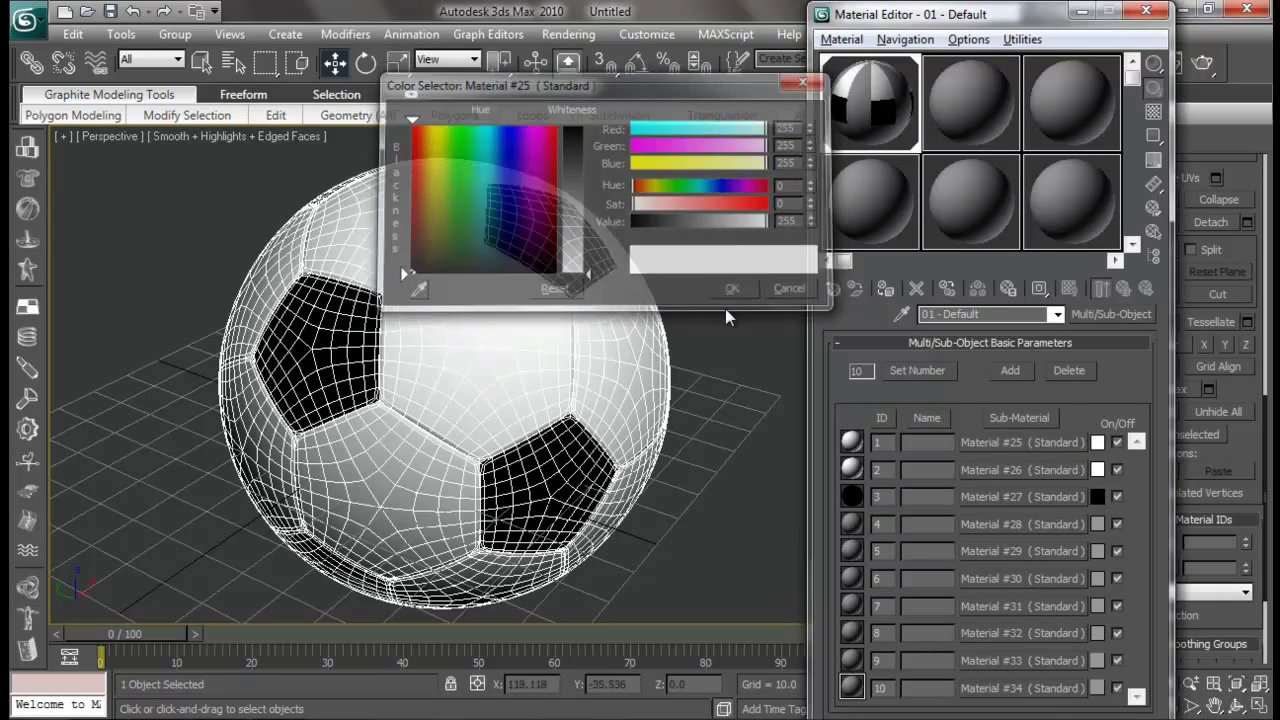
{"action": "left_click", "coordinate": [1147, 13]}
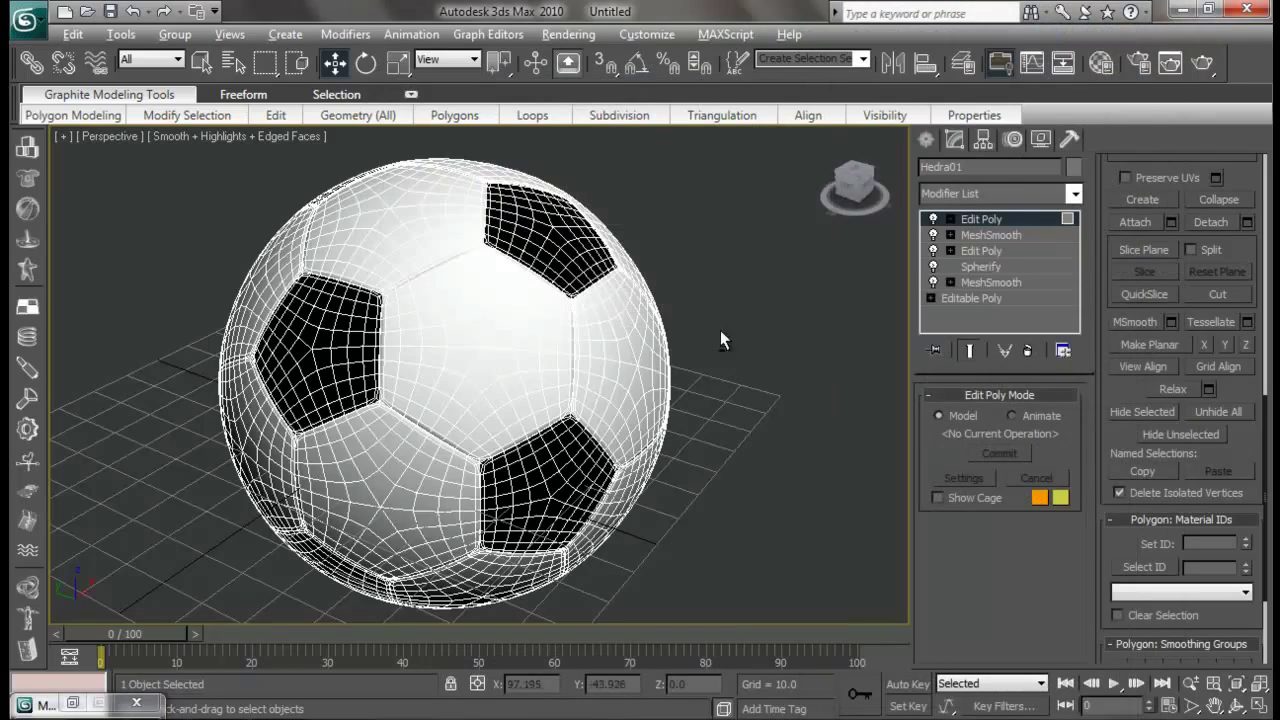
Hide edged faces and orbit around the finished soccer ball
{"action": "middle_click_drag", "start_coordinate": [722, 340], "coordinate": [585, 328], "text": "alt"}
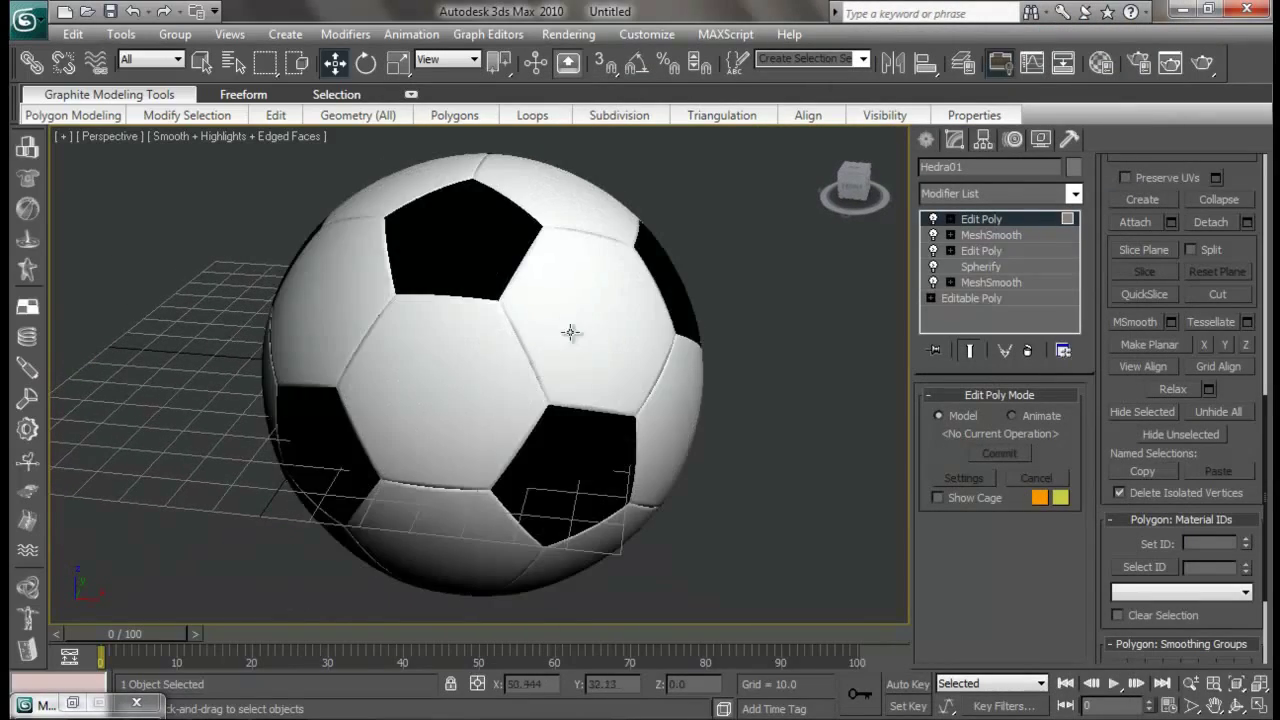
{"action": "key", "text": "F4"}
{"action": "middle_click_drag", "start_coordinate": [457, 391], "coordinate": [586, 386], "text": "alt"}
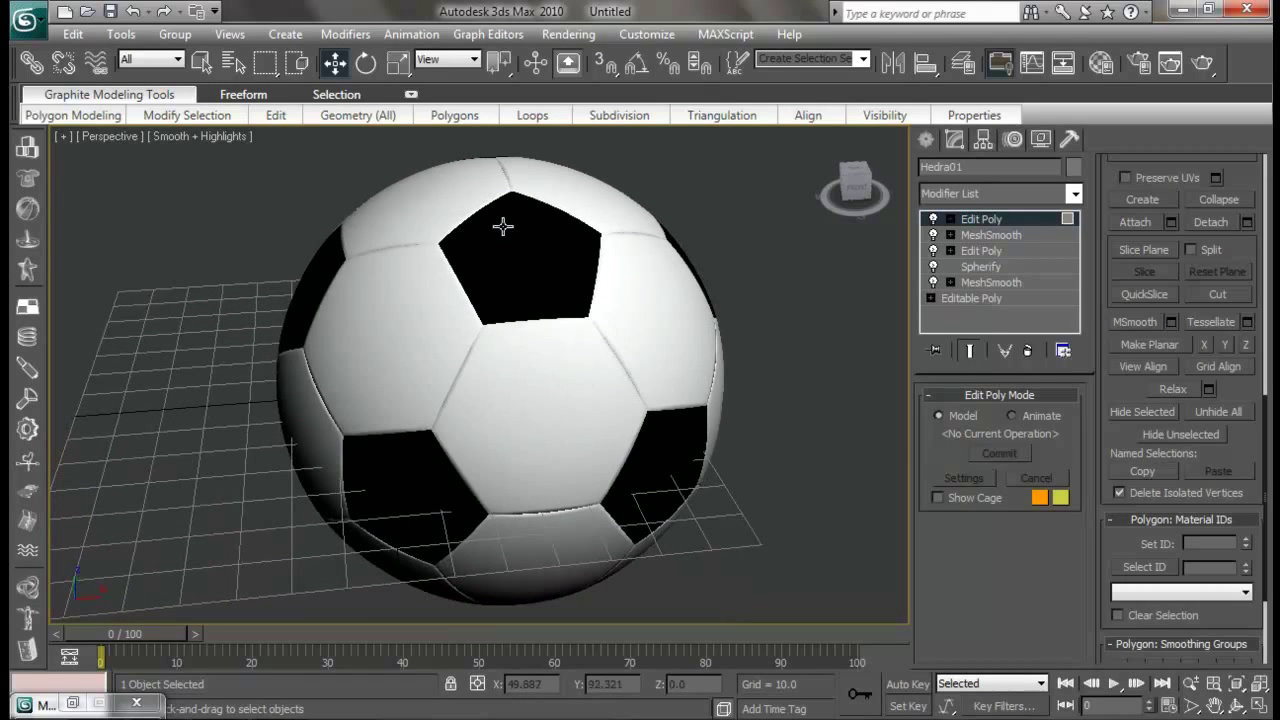